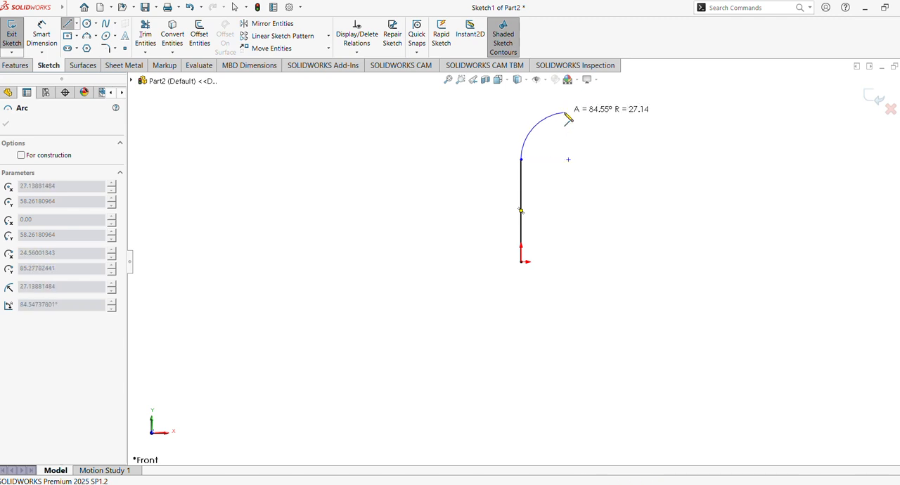
Continue the profile from the vertical line with opposing arcs of about 27 mm and 34 mm radius, ending in a vertical line about 73 mm long
{"action": "left_click", "coordinate": [566, 114]}
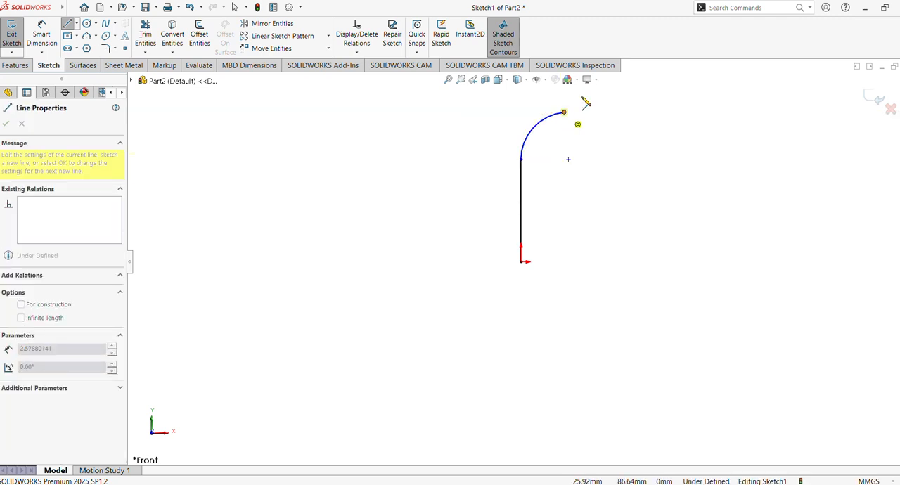
{"action": "scroll", "coordinate": [589, 99], "scroll_direction": "up", "scroll_amount": 2}
{"action": "middle_click_drag", "start_coordinate": [593, 109], "coordinate": [560, 200], "text": "ctrl"}
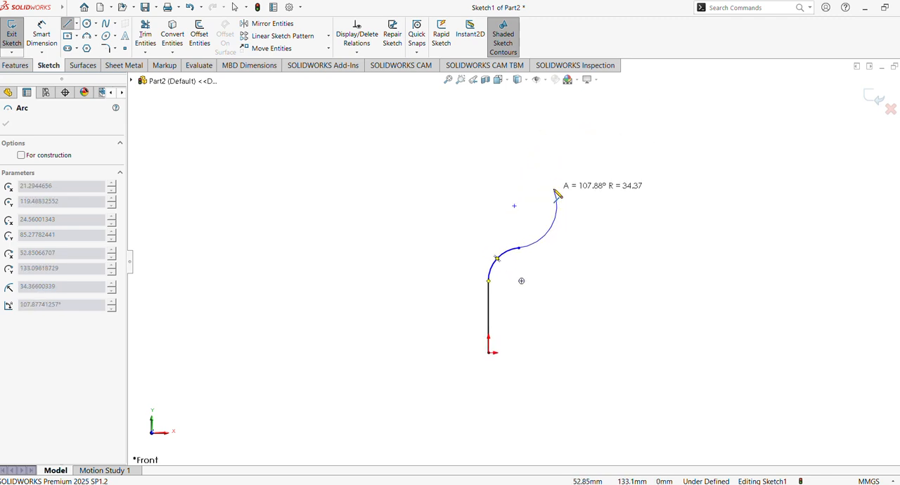
{"action": "left_click", "coordinate": [556, 195]}
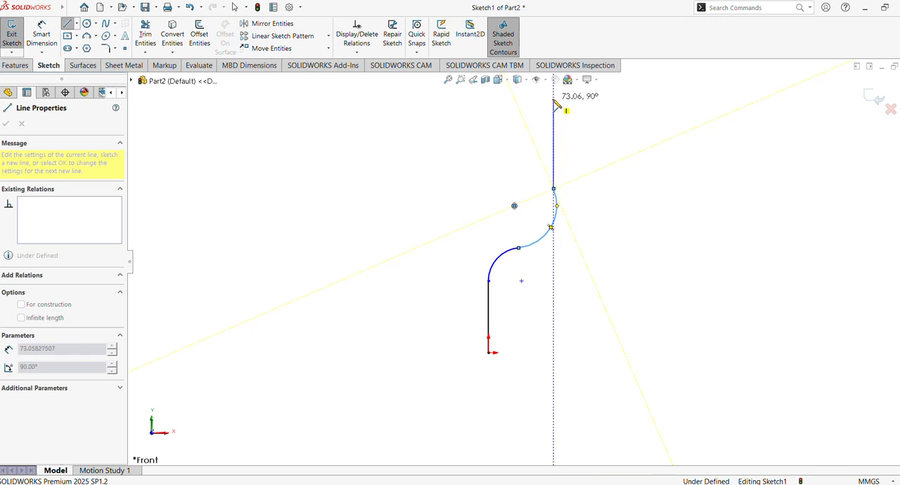
{"action": "left_click", "coordinate": [554, 101]}
{"action": "key", "text": "Escape"}
Dimension the lower vertical line with a length of 50 mm
{"action": "left_click", "coordinate": [44, 36]}
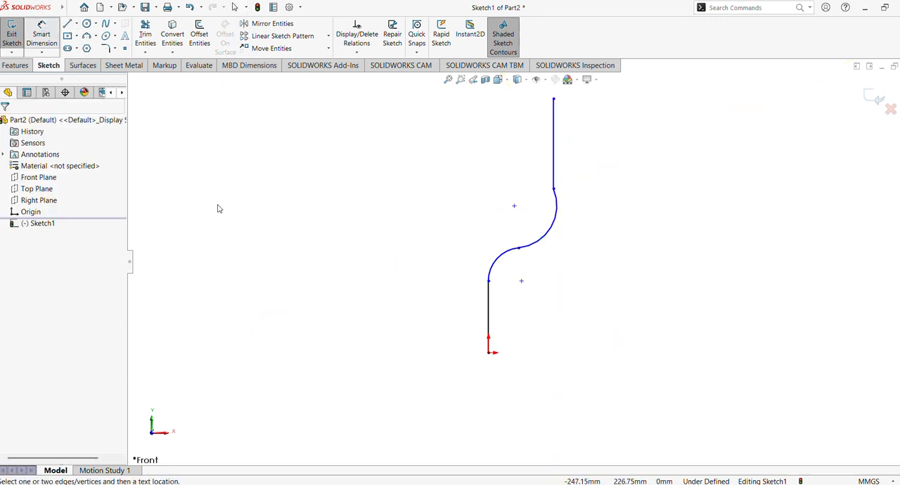
{"action": "left_click", "coordinate": [490, 300]}
{"action": "left_click", "coordinate": [441, 310]}
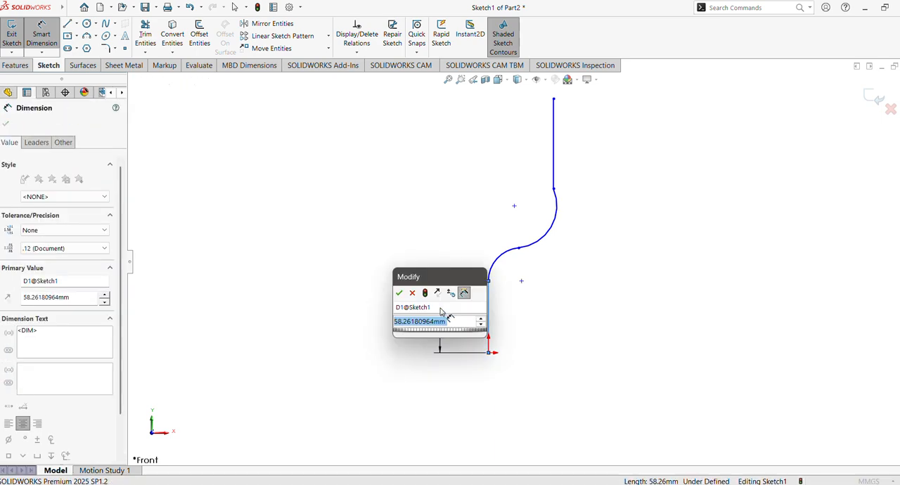
{"action": "type", "text": "50"}
{"action": "key", "text": "Return"}
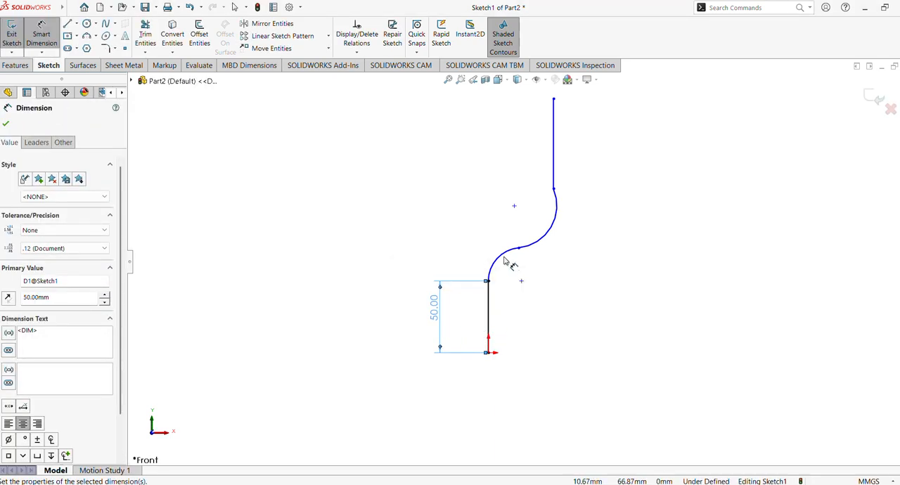
Dimension both arcs of the profile with a 60 mm radius
{"action": "left_click", "coordinate": [498, 259]}
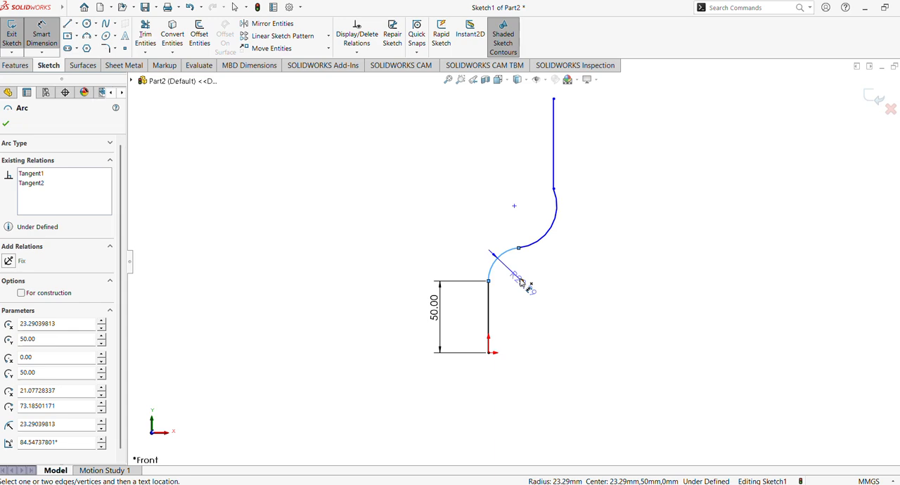
{"action": "left_click", "coordinate": [479, 245]}
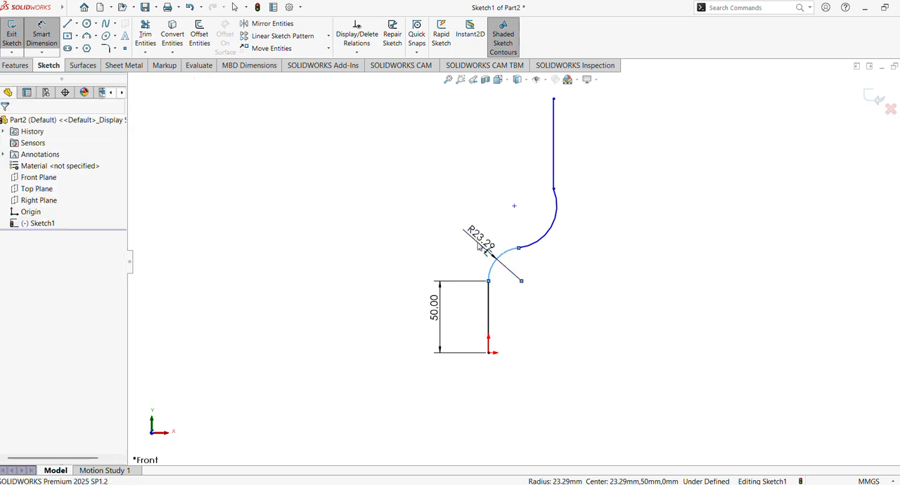
{"action": "type", "text": "60"}
{"action": "key", "text": "Return"}
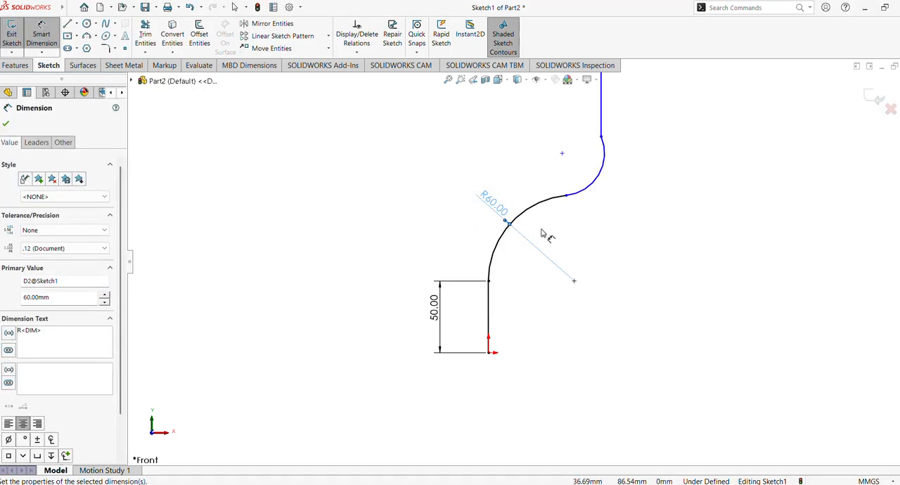
{"action": "left_click", "coordinate": [597, 186]}
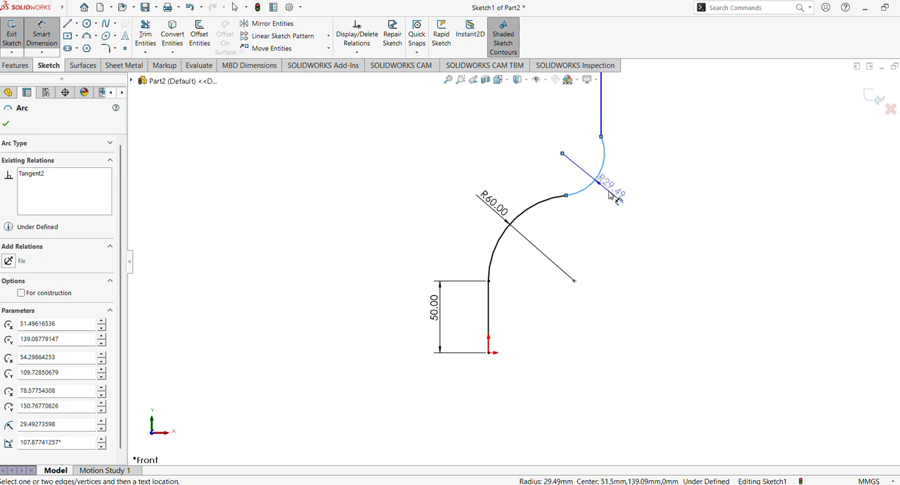
{"action": "left_click", "coordinate": [610, 197]}
{"action": "type", "text": "60"}
{"action": "key", "text": "Return"}
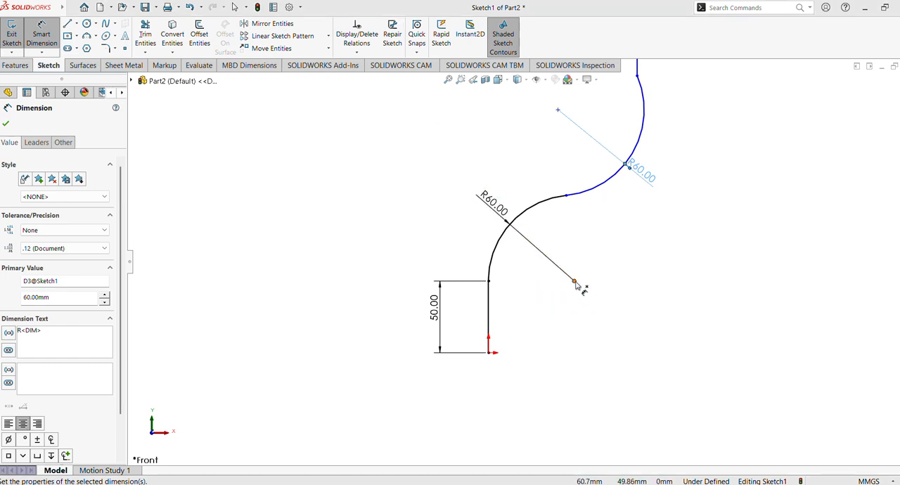
Add a driven horizontal dimension between the lower arc's centre and the origin
{"action": "left_click", "coordinate": [574, 281]}
{"action": "left_click", "coordinate": [490, 354]}
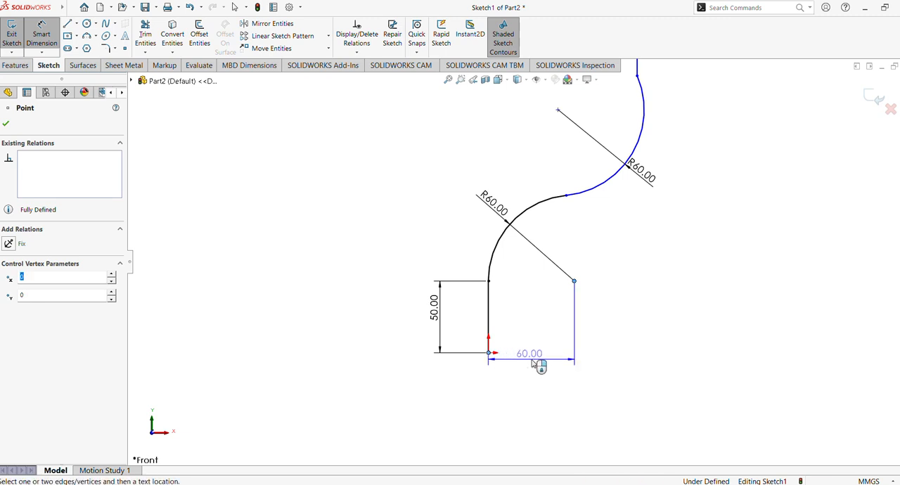
{"action": "left_click", "coordinate": [536, 365]}
{"action": "left_click", "coordinate": [521, 244]}
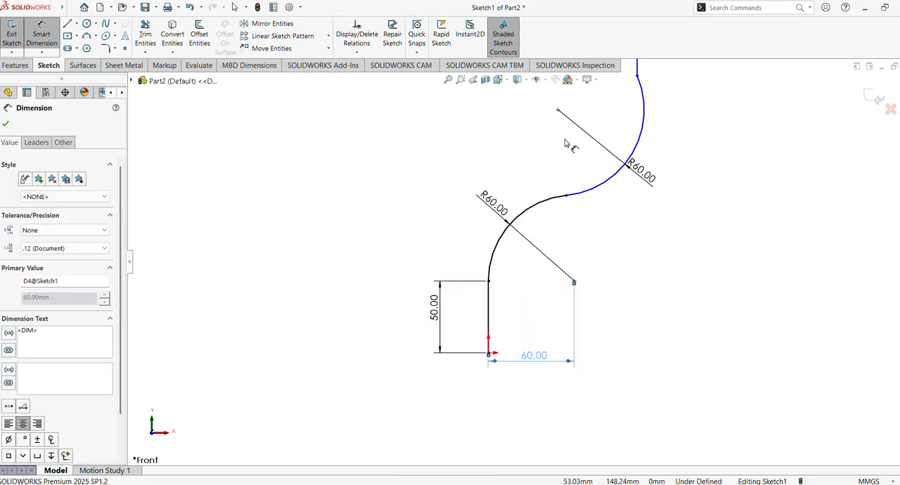
Dimension the vertical distance from the upper arc's centre to the origin as 148 mm
{"action": "left_click", "coordinate": [559, 110]}
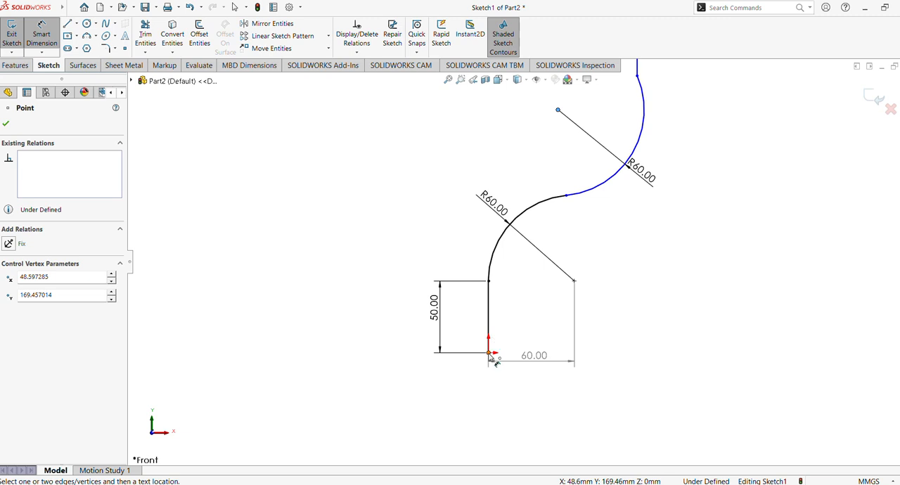
{"action": "left_click", "coordinate": [490, 353]}
{"action": "left_click", "coordinate": [396, 249]}
{"action": "type", "text": "148"}
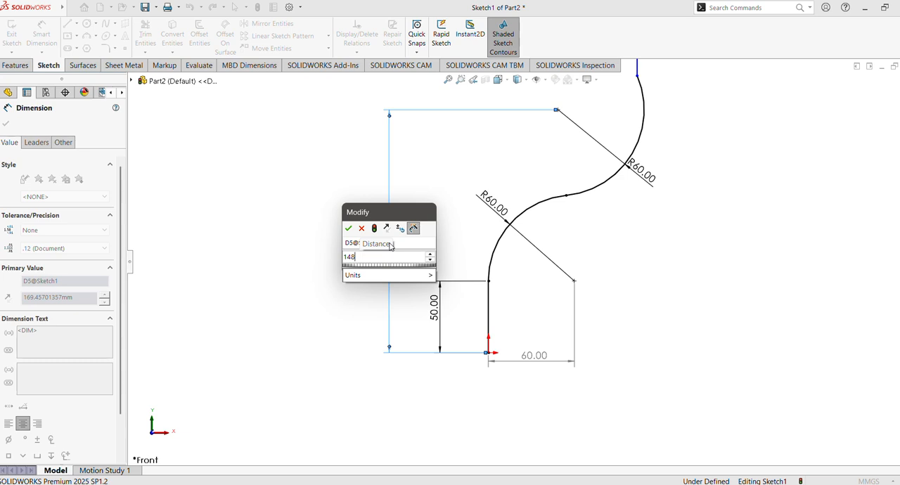
{"action": "key", "text": "Return"}
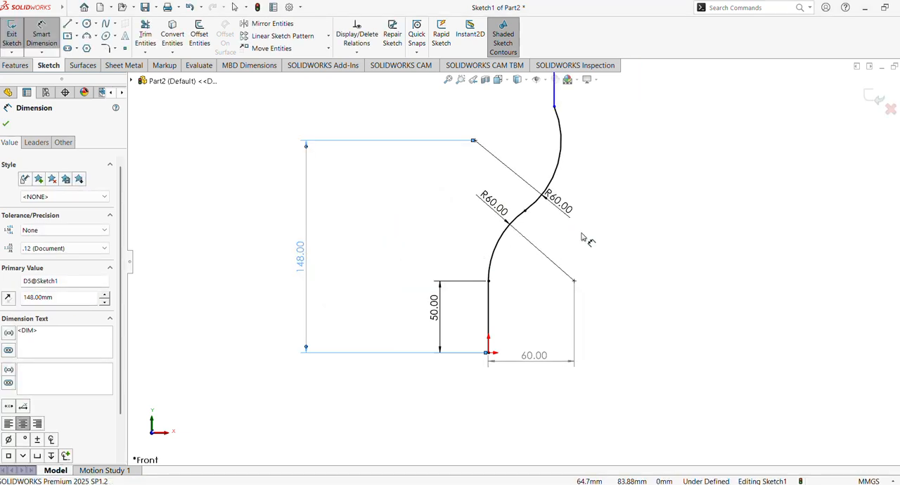
Dimension the horizontal distance from the upper vertical line's top endpoint to the origin as 50 mm
{"action": "scroll", "coordinate": [584, 250], "scroll_direction": "up", "scroll_amount": 3}
{"action": "scroll", "coordinate": [577, 257], "scroll_direction": "up", "scroll_amount": 1}
{"action": "middle_click_drag", "start_coordinate": [577, 251], "coordinate": [574, 301], "text": "ctrl"}
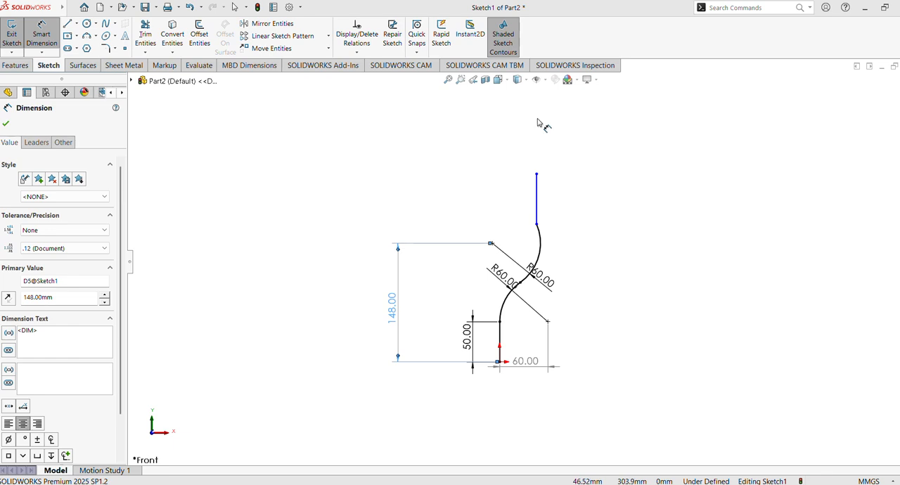
{"action": "left_click", "coordinate": [537, 174]}
{"action": "left_click", "coordinate": [499, 362]}
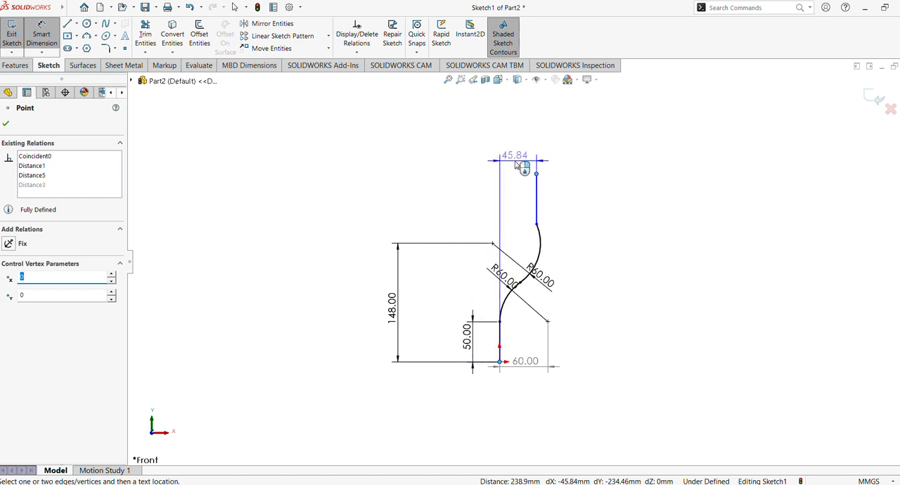
{"action": "left_click", "coordinate": [515, 165]}
{"action": "type", "text": "50"}
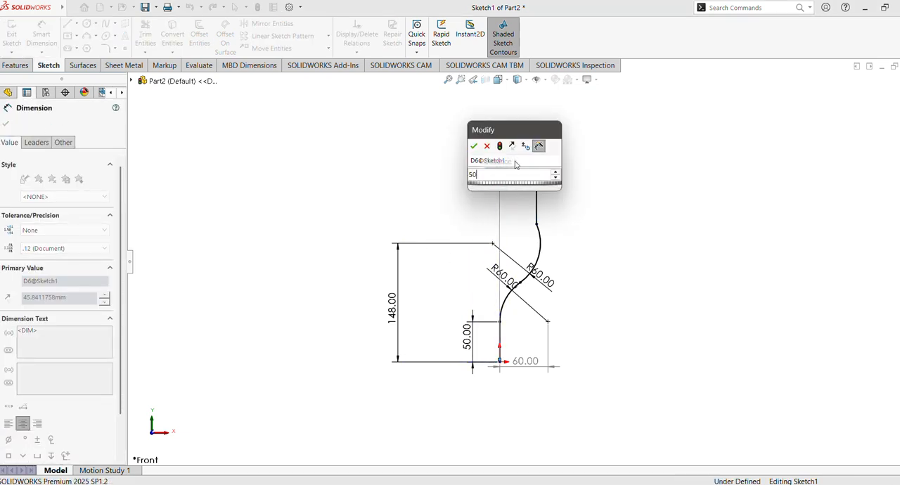
{"action": "key", "text": "Return"}
{"action": "left_click", "coordinate": [6, 125]}
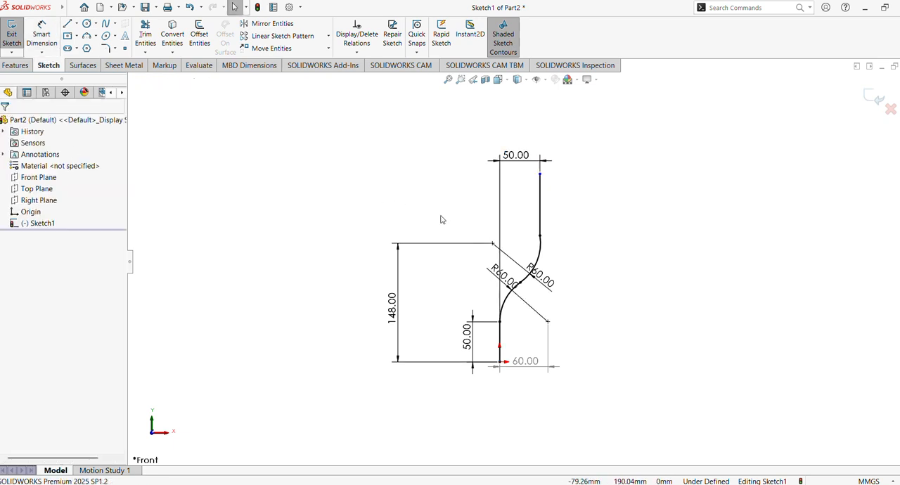
Add a driven horizontal dimension between the upper arc's centre and the origin
{"action": "left_click", "coordinate": [42, 36]}
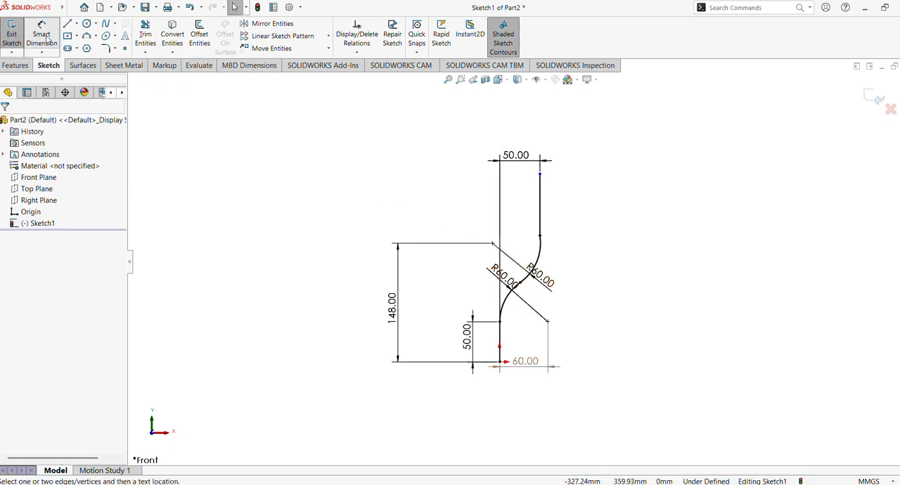
{"action": "left_click", "coordinate": [492, 244]}
{"action": "left_click", "coordinate": [499, 362]}
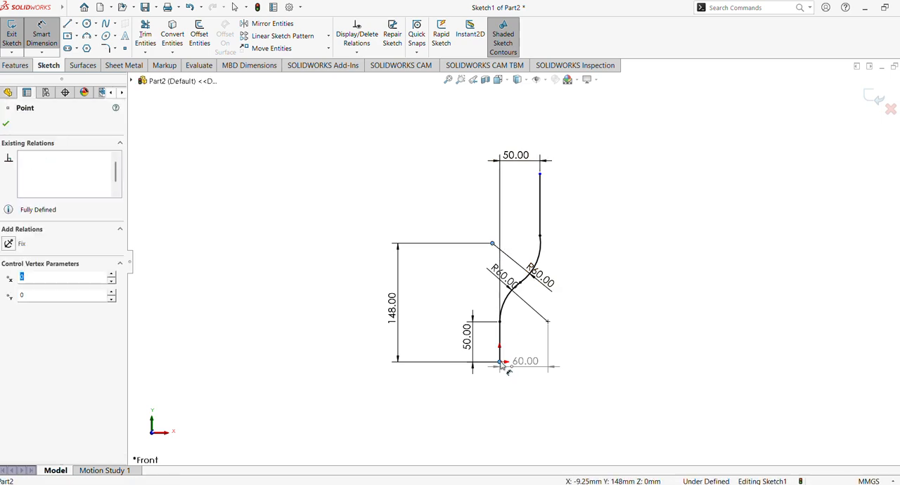
{"action": "left_click", "coordinate": [495, 221]}
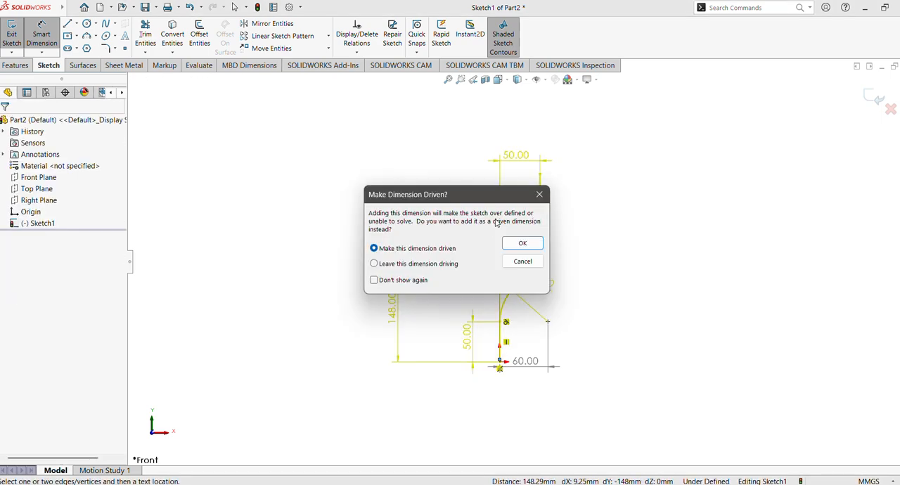
{"action": "left_click", "coordinate": [513, 246]}
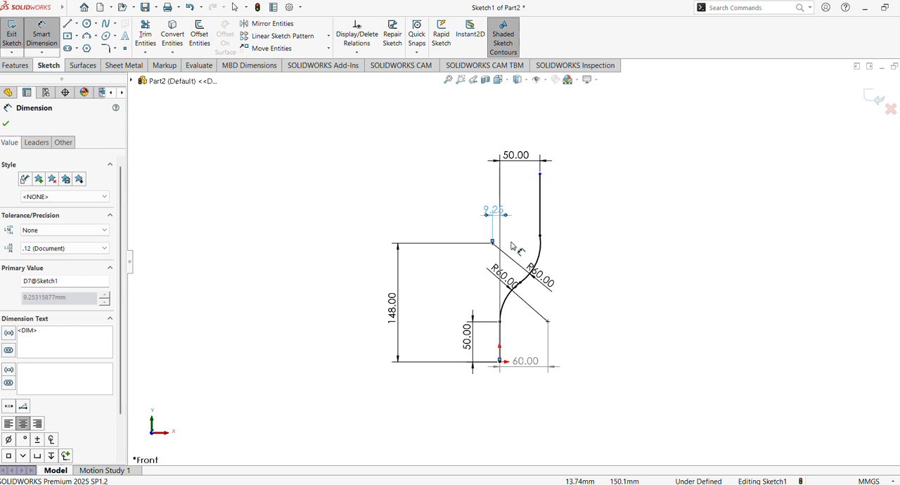
Try to edit the driven horizontal dimension at the upper arc's centre
{"action": "double_click", "coordinate": [495, 211]}
{"action": "left_click", "coordinate": [528, 246]}
{"action": "left_click", "coordinate": [6, 123]}
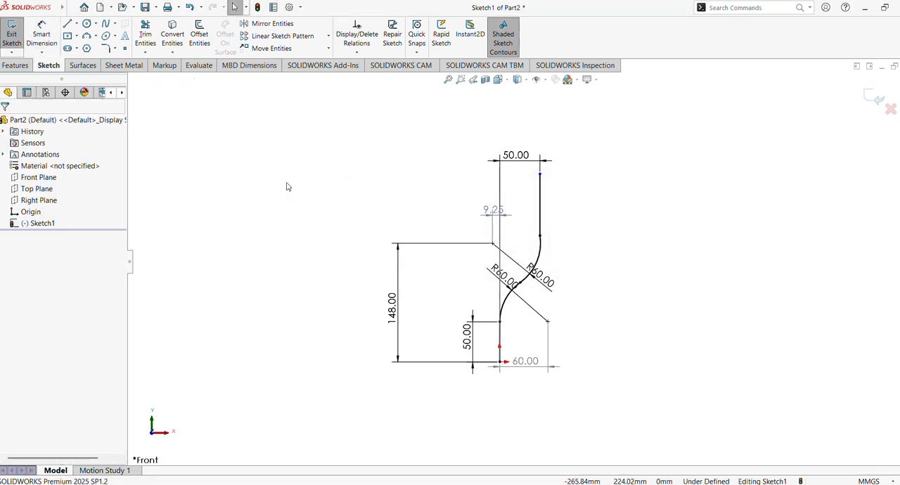
Delete the tangent relation between the two arcs and retry editing the upper arc centre's driven horizontal dimension
{"action": "left_click", "coordinate": [536, 258]}
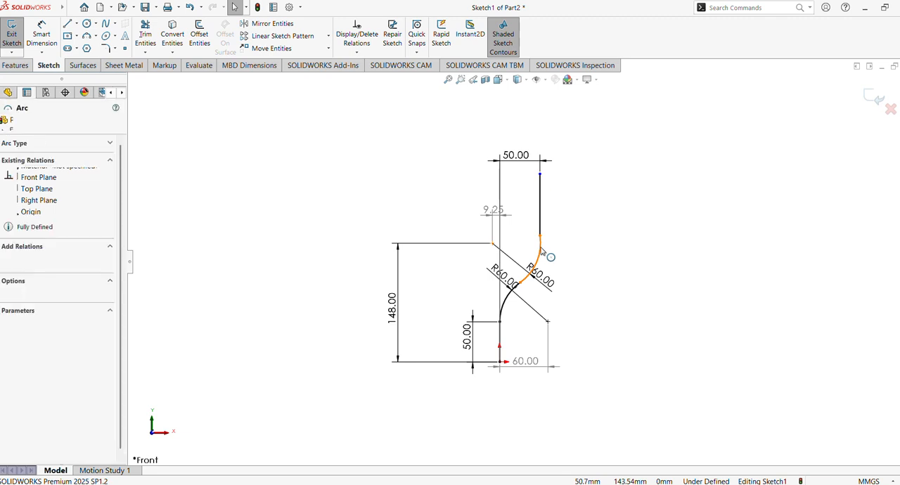
{"action": "key", "text": "Escape"}
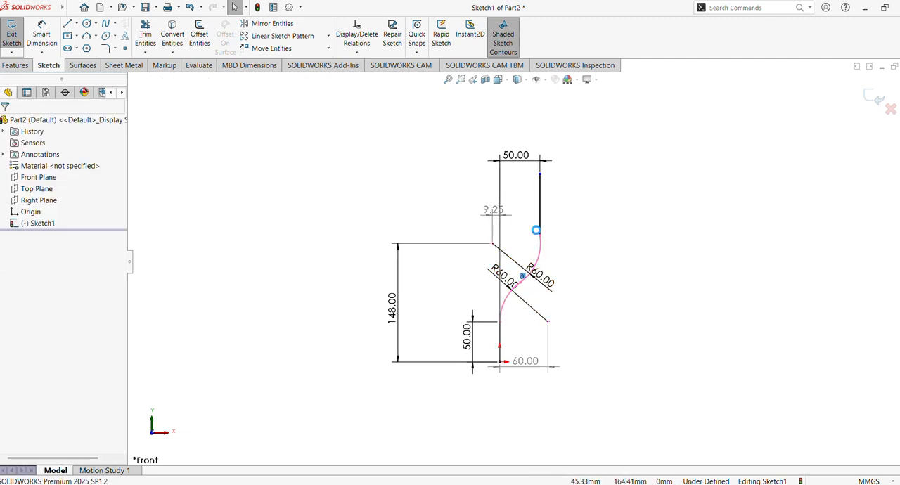
{"action": "double_click", "coordinate": [492, 210]}
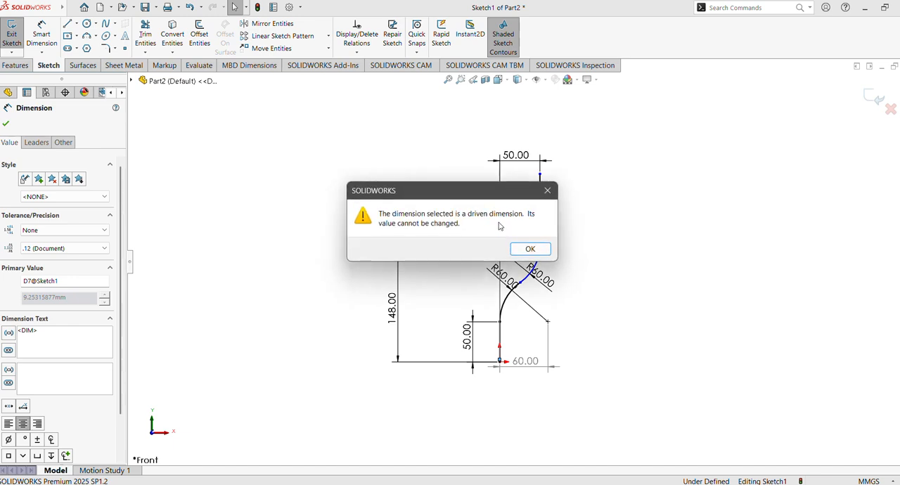
{"action": "left_click", "coordinate": [529, 252]}
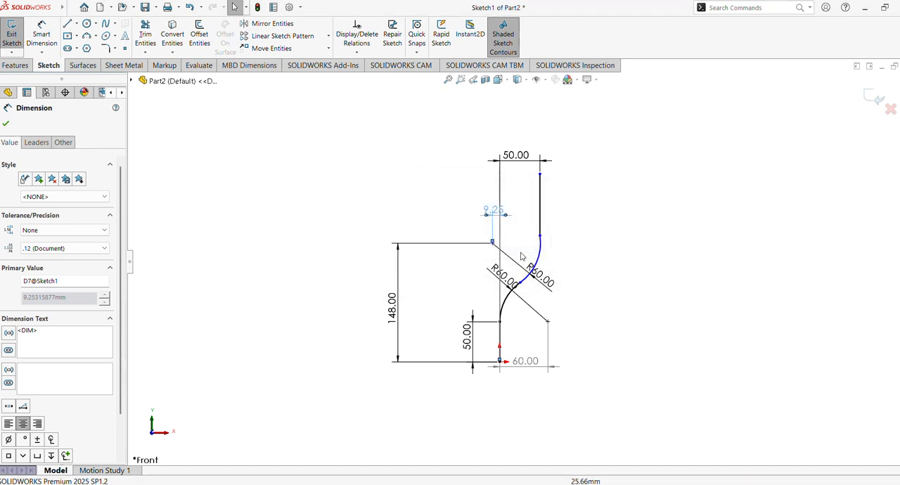
{"action": "left_click", "coordinate": [7, 124]}
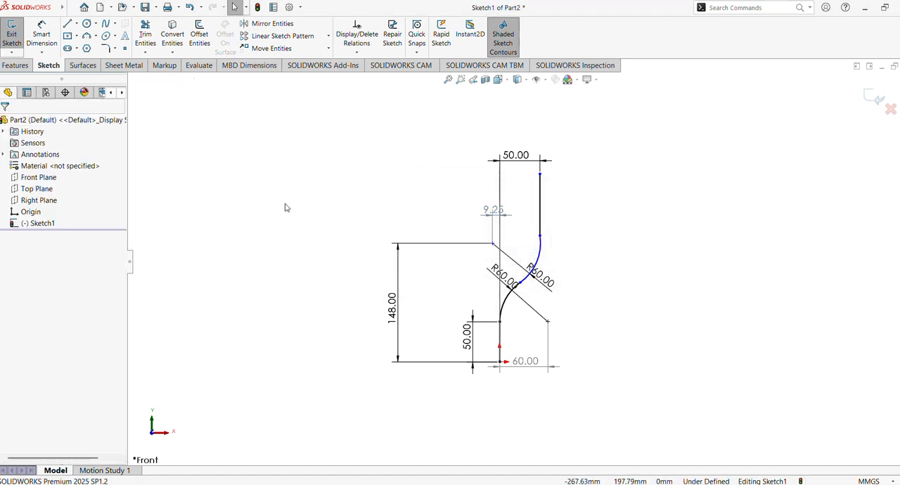
Delete the tangent relation between the lower arc and lower vertical line, and retry editing the upper arc centre's driven dimension
{"action": "left_click", "coordinate": [512, 299]}
{"action": "left_click", "coordinate": [507, 328]}
{"action": "left_click", "coordinate": [510, 305]}
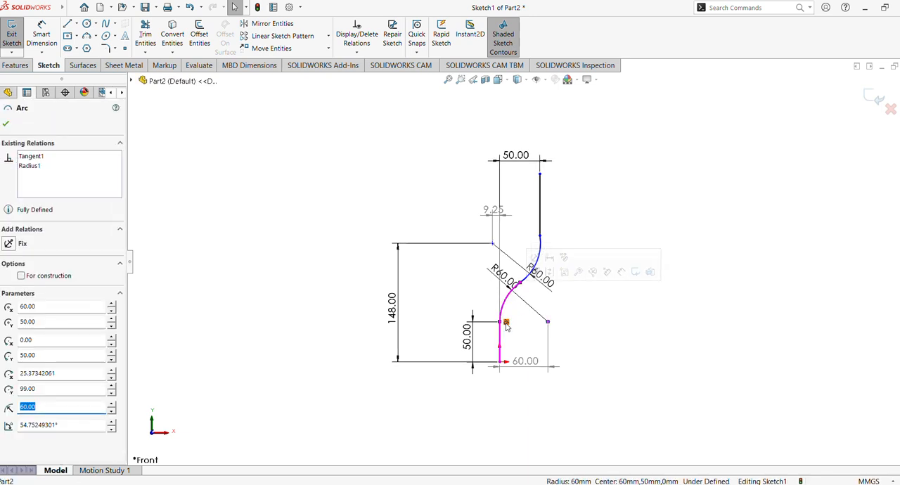
{"action": "left_click", "coordinate": [508, 325]}
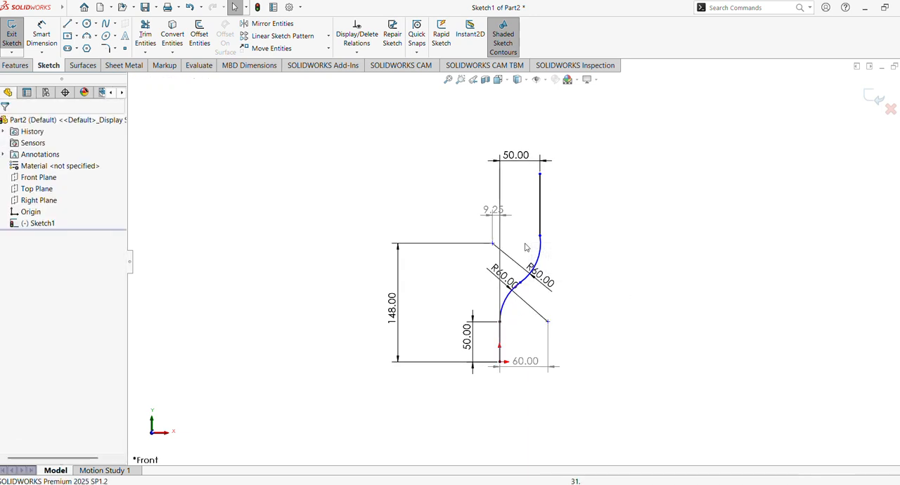
{"action": "left_click", "coordinate": [493, 210]}
{"action": "double_click", "coordinate": [494, 210]}
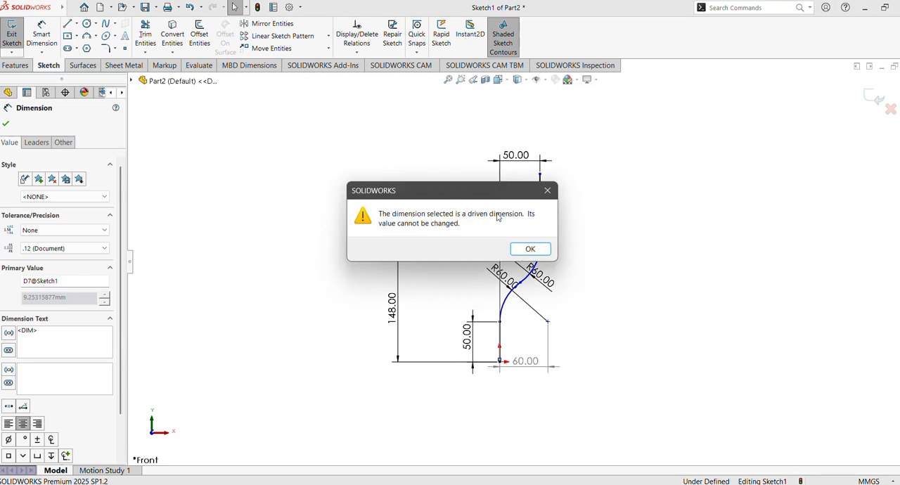
{"action": "left_click", "coordinate": [525, 248]}
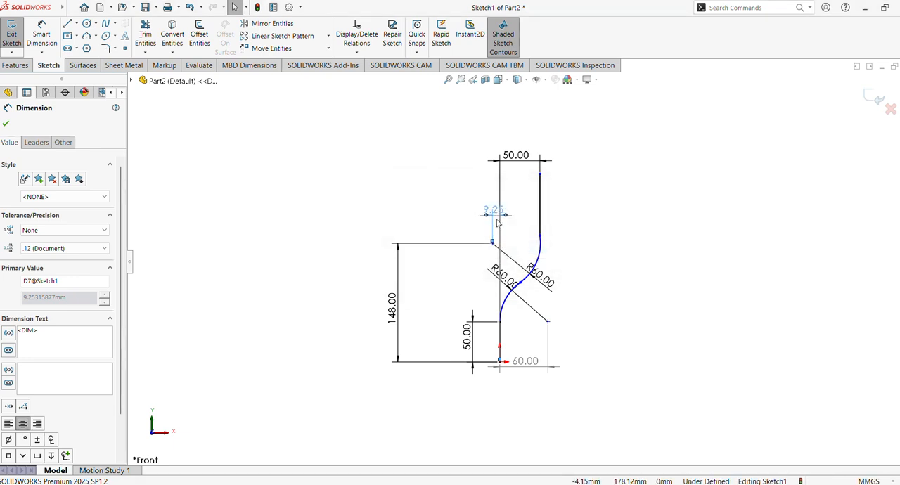
Delete the 148 mm vertical dimension and try again to edit the upper arc centre's driven horizontal dimension
{"action": "left_click", "coordinate": [391, 314]}
{"action": "key", "text": "Delete"}
{"action": "left_click", "coordinate": [492, 208]}
{"action": "double_click", "coordinate": [494, 210]}
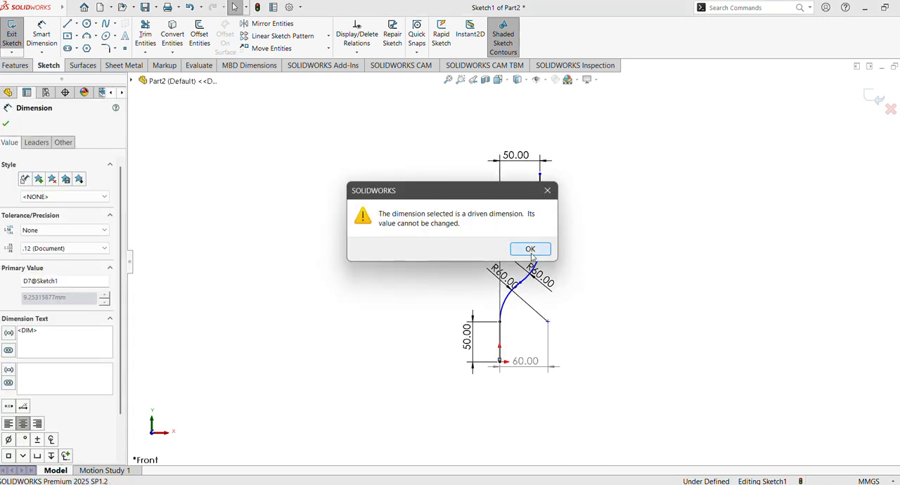
{"action": "left_click", "coordinate": [525, 248]}
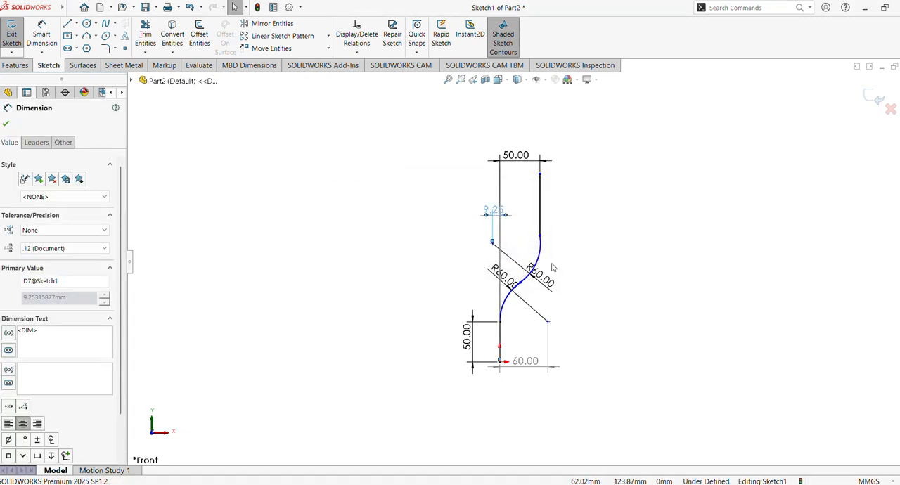
{"action": "double_click", "coordinate": [494, 210]}
{"action": "left_click", "coordinate": [534, 252]}
{"action": "left_click", "coordinate": [541, 214]}
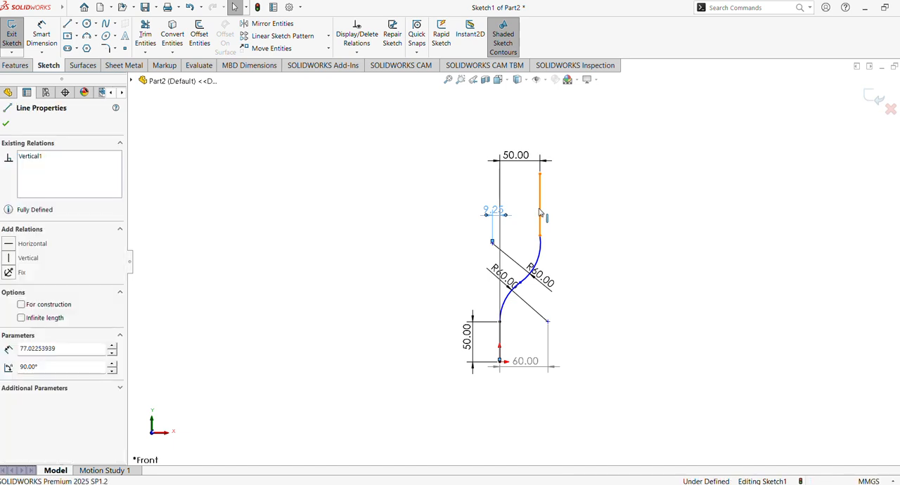
{"action": "left_click", "coordinate": [573, 247]}
{"action": "left_click", "coordinate": [547, 257]}
{"action": "left_click", "coordinate": [577, 263]}
Undo the deletions of the 148 mm vertical dimension and the tangent relations, keeping the driven horizontal dimension at the upper arc's centre
{"action": "key", "text": "ctrl+z"}
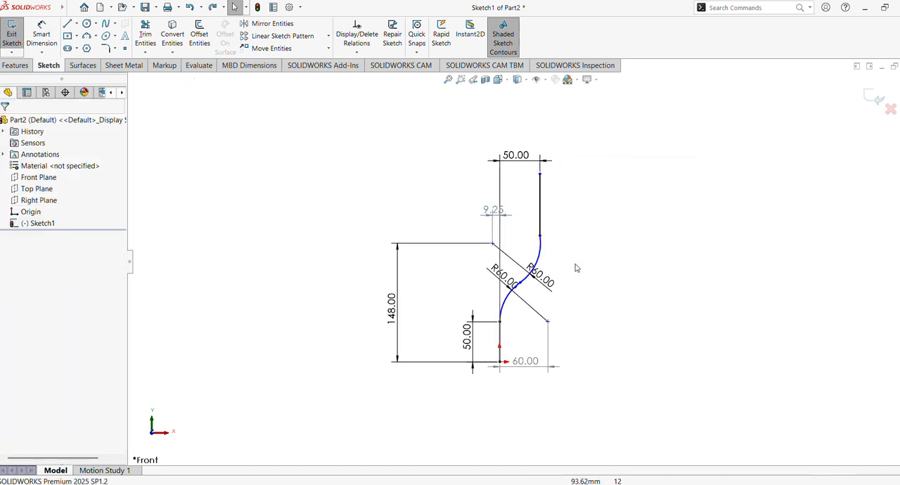
{"action": "key", "text": "ctrl+z"}
{"action": "key", "text": "ctrl+z"}
{"action": "key", "text": "ctrl+z"}
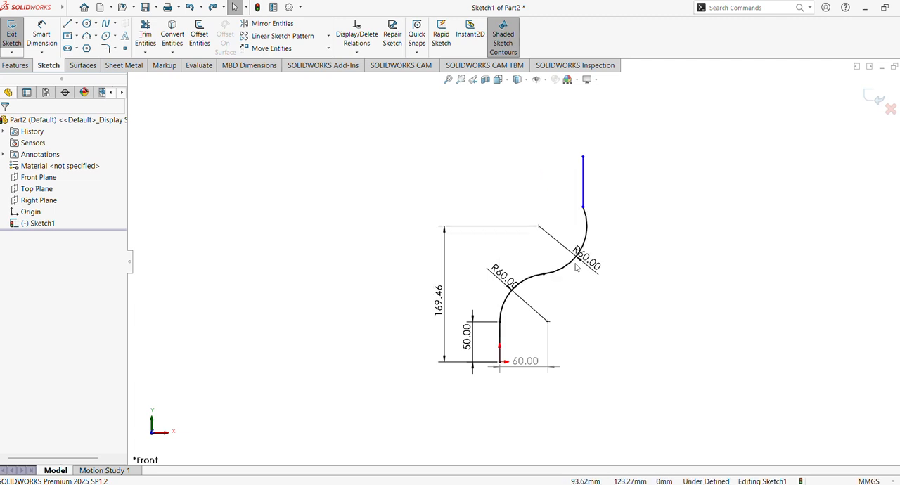
{"action": "left_click", "coordinate": [210, 10]}
{"action": "left_click", "coordinate": [211, 11]}
{"action": "left_click", "coordinate": [211, 11]}
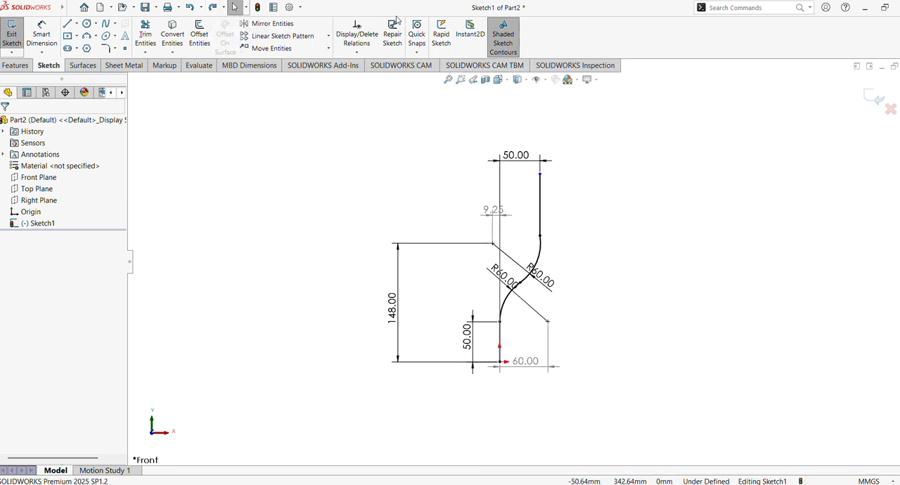
Dimension the profile's overall height from the origin to the upper vertical line's top endpoint as 265 mm
{"action": "left_click", "coordinate": [42, 31]}
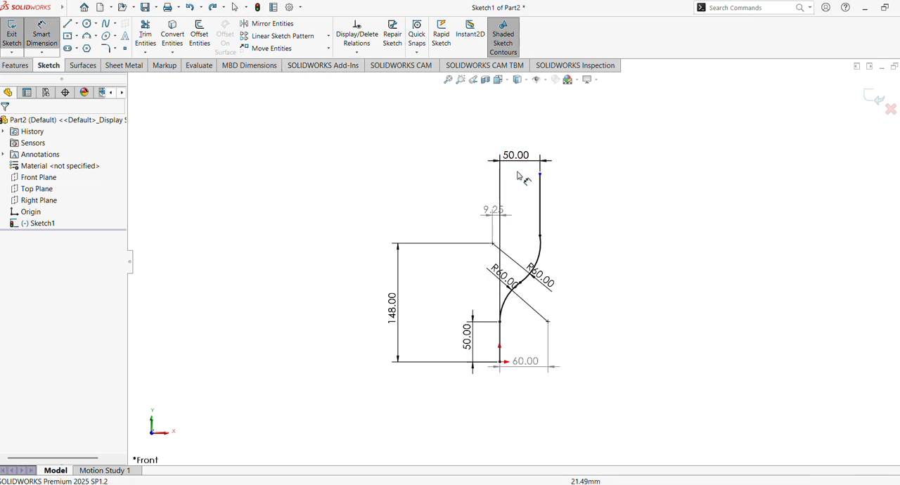
{"action": "left_click", "coordinate": [540, 174]}
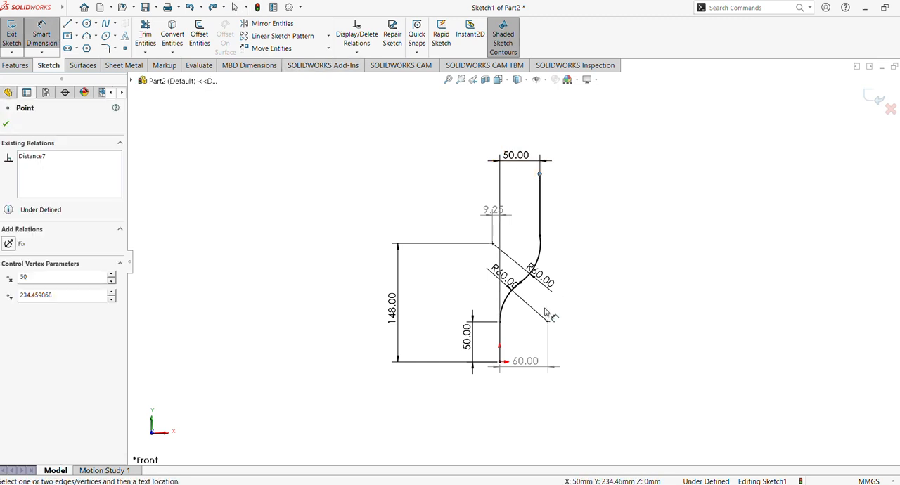
{"action": "left_click", "coordinate": [500, 362]}
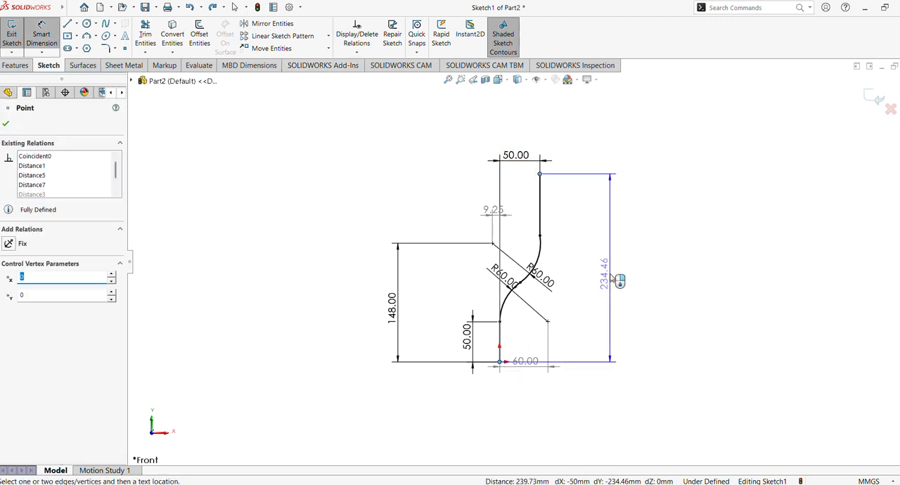
{"action": "left_click", "coordinate": [616, 280]}
{"action": "type", "text": "265"}
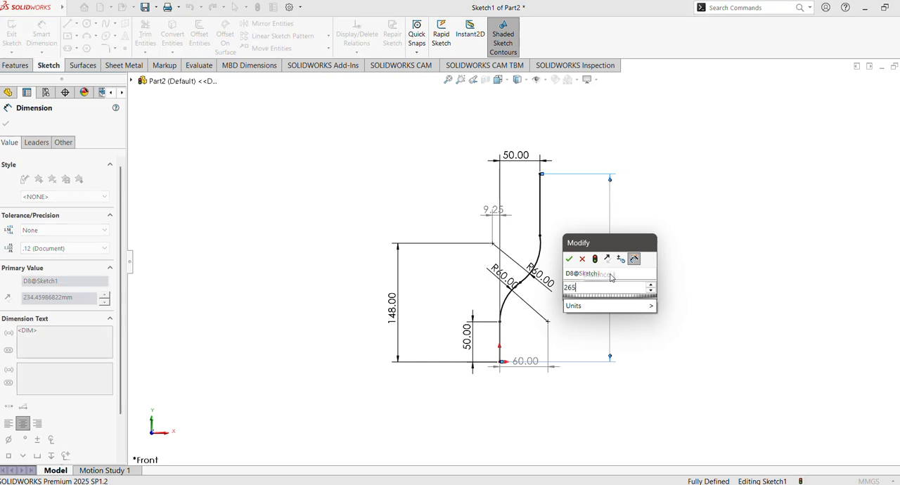
{"action": "key", "text": "Return"}
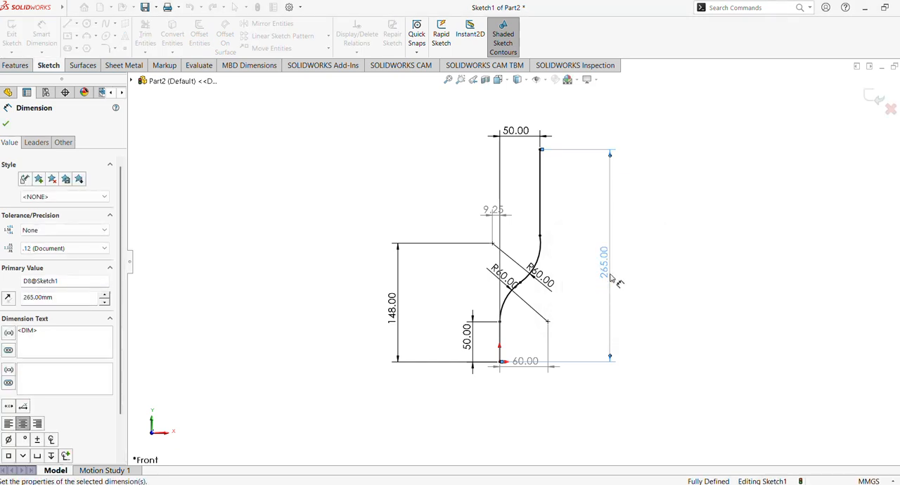
{"action": "left_click", "coordinate": [5, 126]}
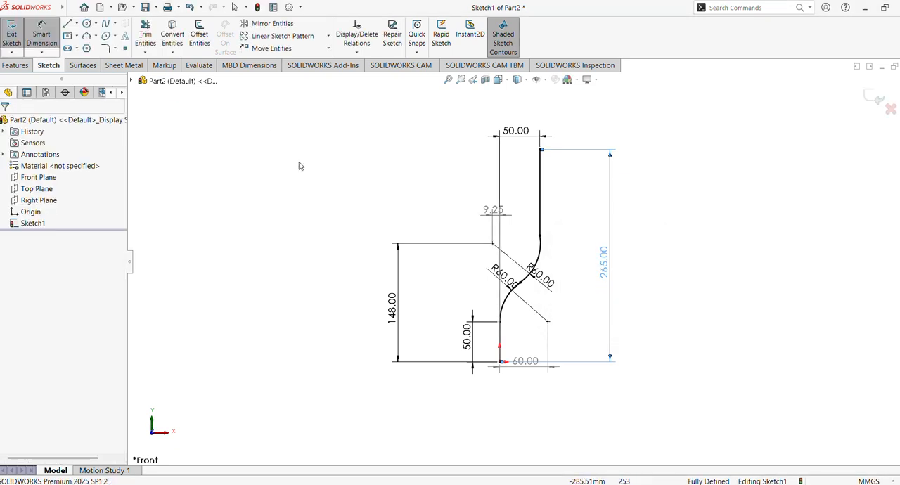
Try to edit the driven horizontal dimension once more and check the relations on the upper arc's centre point
{"action": "double_click", "coordinate": [497, 214]}
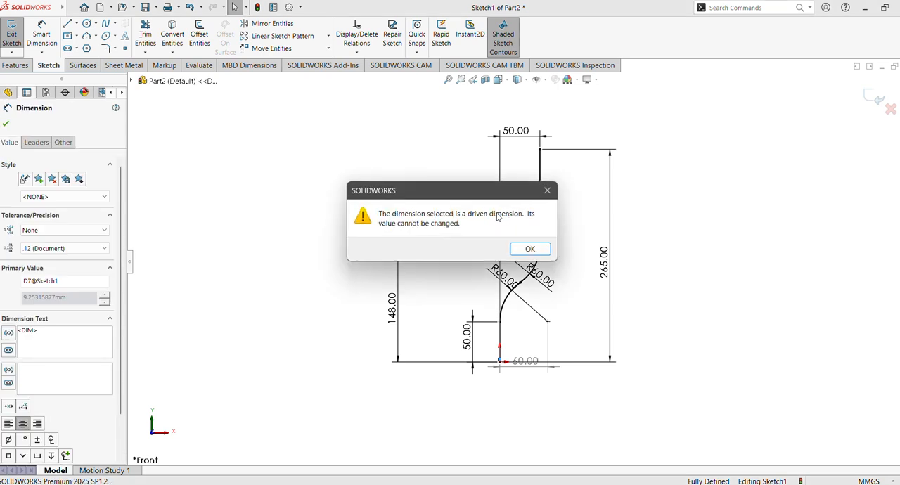
{"action": "left_click", "coordinate": [530, 252]}
{"action": "left_click", "coordinate": [363, 173]}
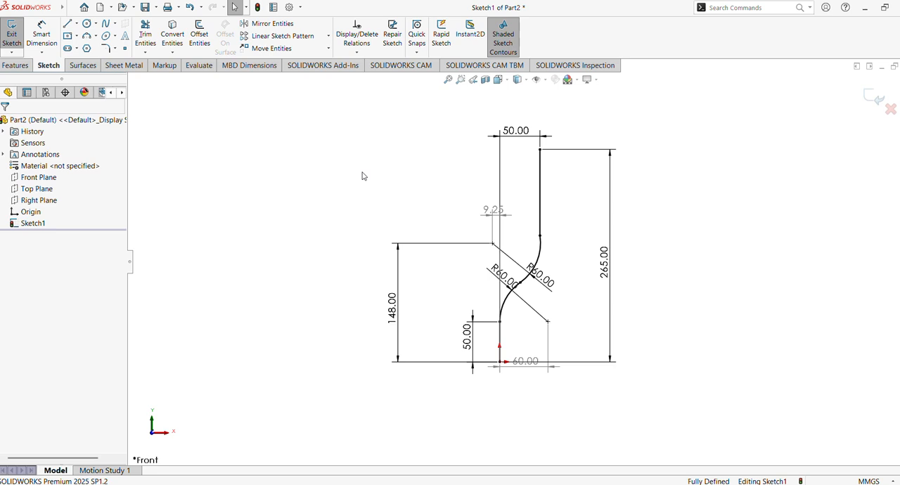
{"action": "left_click", "coordinate": [493, 243]}
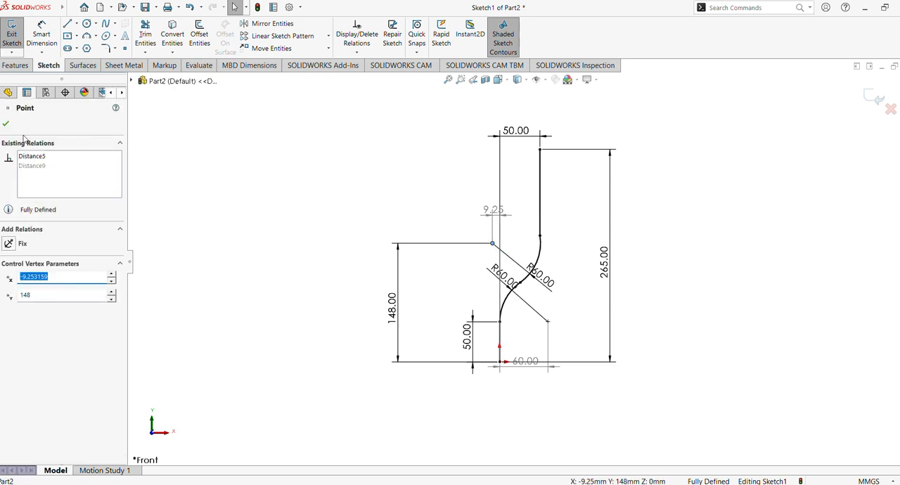
{"action": "left_click", "coordinate": [6, 126]}
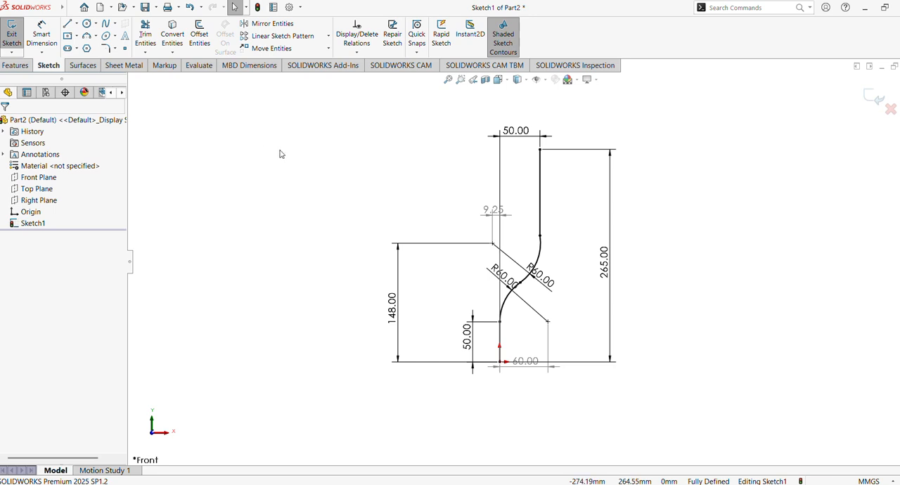
Delete the upper arc's 60 mm radius dimension and retry editing its centre's driven horizontal dimension
{"action": "left_click", "coordinate": [545, 283]}
{"action": "key", "text": "Delete"}
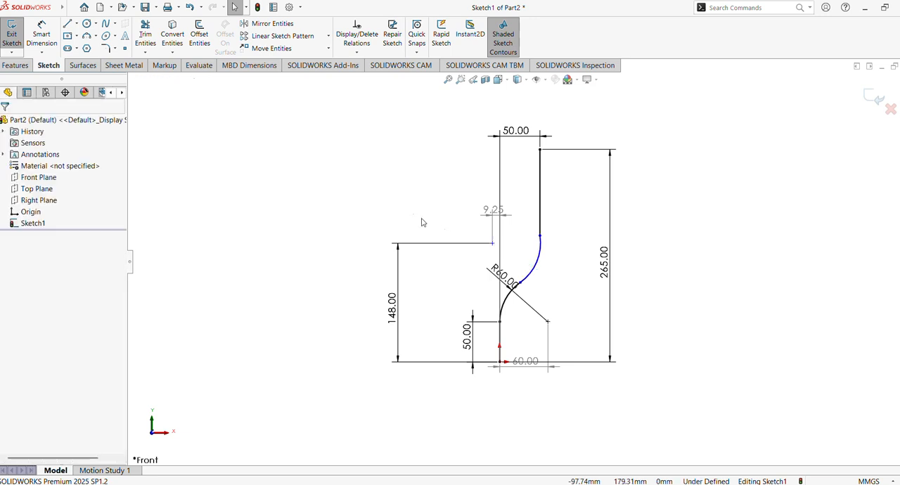
{"action": "left_click", "coordinate": [493, 209]}
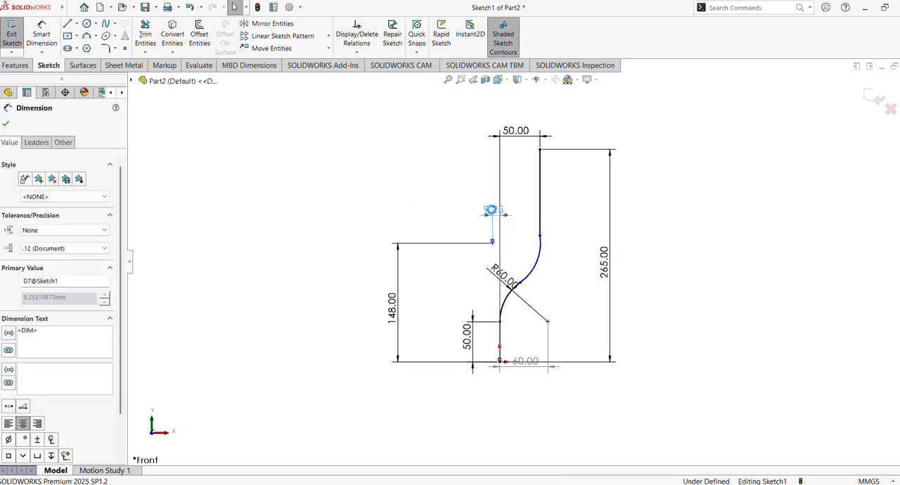
{"action": "double_click", "coordinate": [492, 210]}
{"action": "left_click", "coordinate": [527, 248]}
{"action": "left_click", "coordinate": [422, 197]}
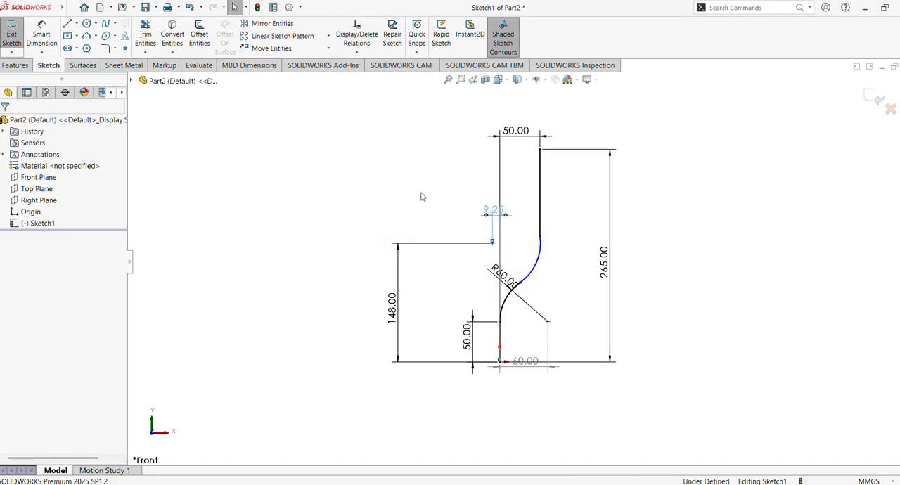
Delete the upper arc centre's 148 mm vertical dimension and retry editing the driven horizontal dimension
{"action": "left_click", "coordinate": [401, 309]}
{"action": "key", "text": "Delete"}
{"action": "double_click", "coordinate": [501, 215]}
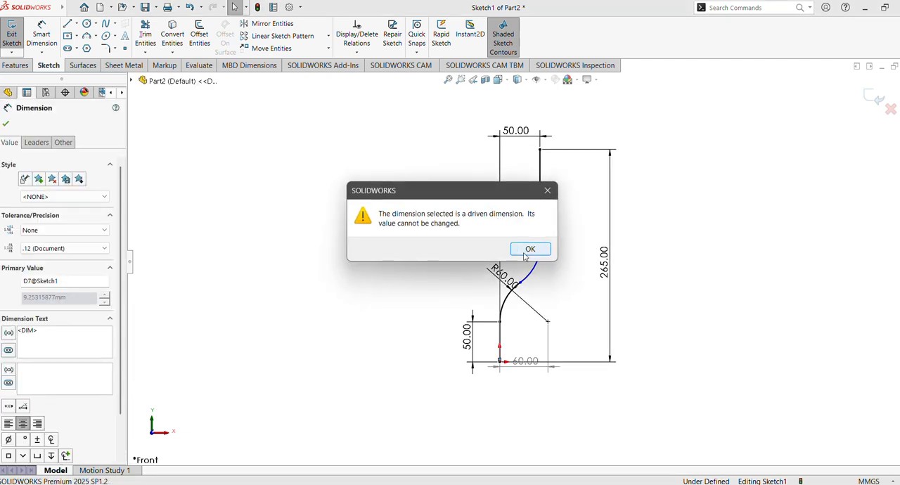
{"action": "left_click", "coordinate": [525, 253]}
{"action": "left_click", "coordinate": [415, 219]}
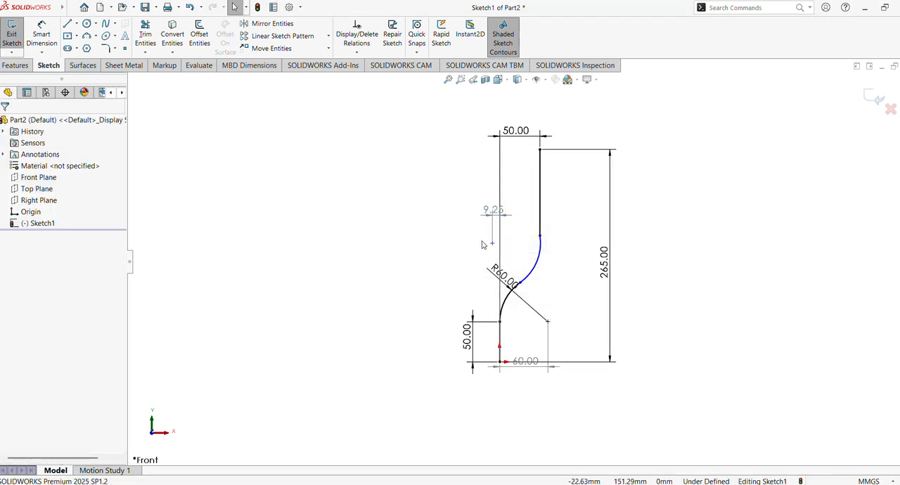
Move the upper arc's centre to about 103 mm left of and 187 mm above the origin, and retry editing its driven dimension
{"action": "left_click_drag", "start_coordinate": [493, 244], "coordinate": [467, 228]}
{"action": "left_click", "coordinate": [435, 180]}
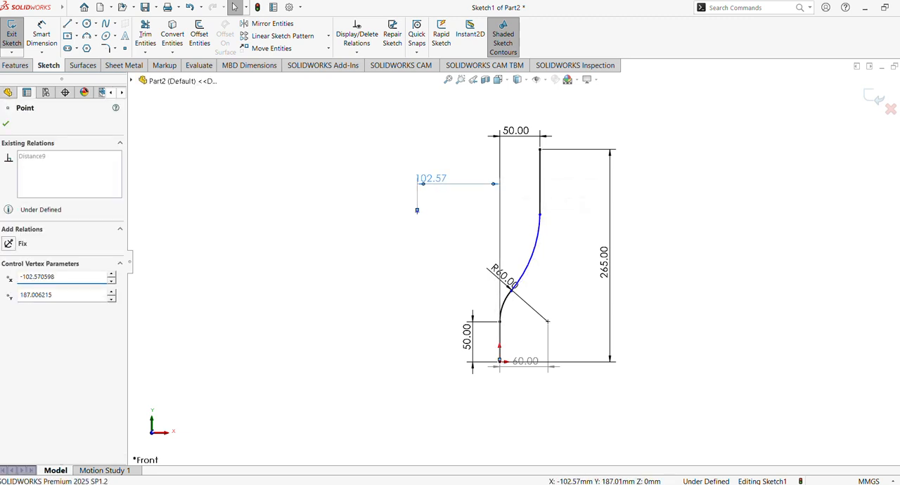
{"action": "double_click", "coordinate": [435, 180]}
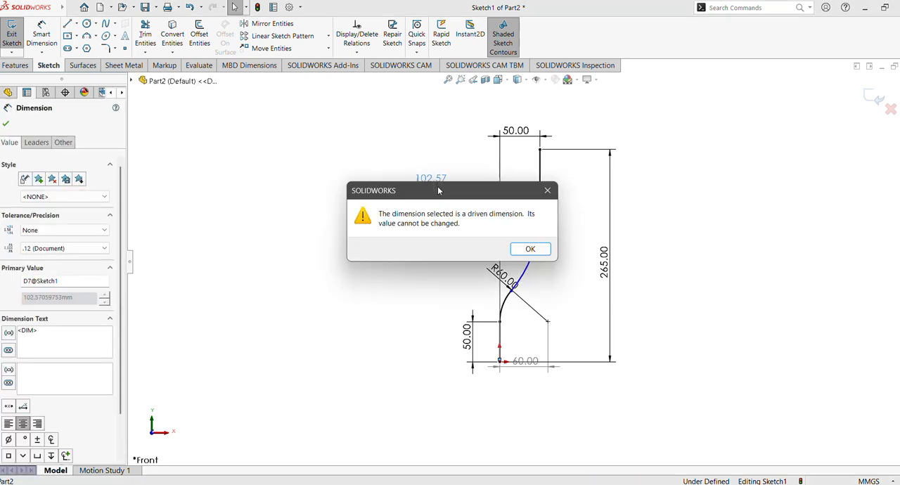
{"action": "left_click", "coordinate": [529, 246]}
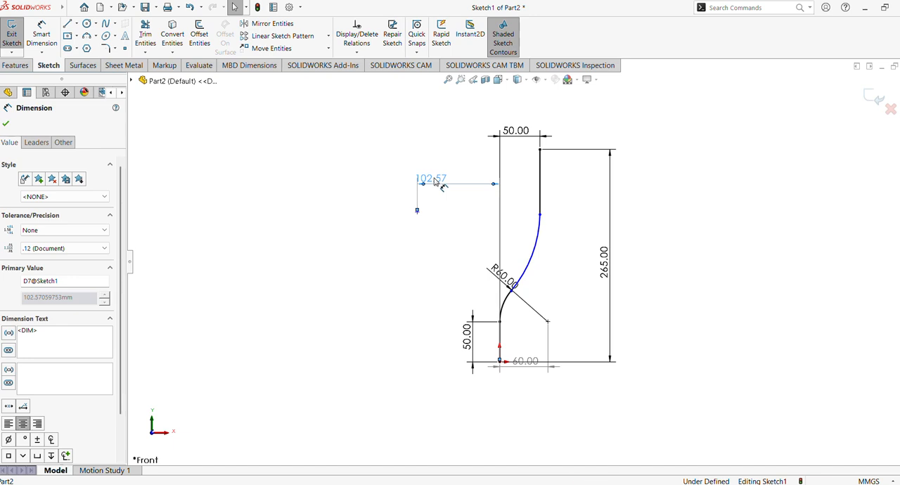
Replace the driven horizontal dimension between the upper arc's centre and the origin with a 10 mm driving dimension
{"action": "key", "text": "Delete"}
{"action": "left_click", "coordinate": [41, 39]}
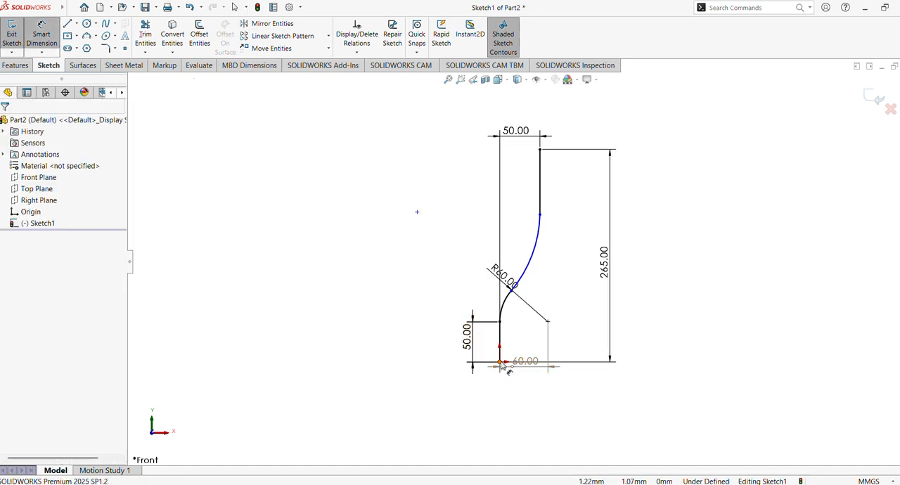
{"action": "left_click", "coordinate": [500, 363]}
{"action": "left_click", "coordinate": [417, 212]}
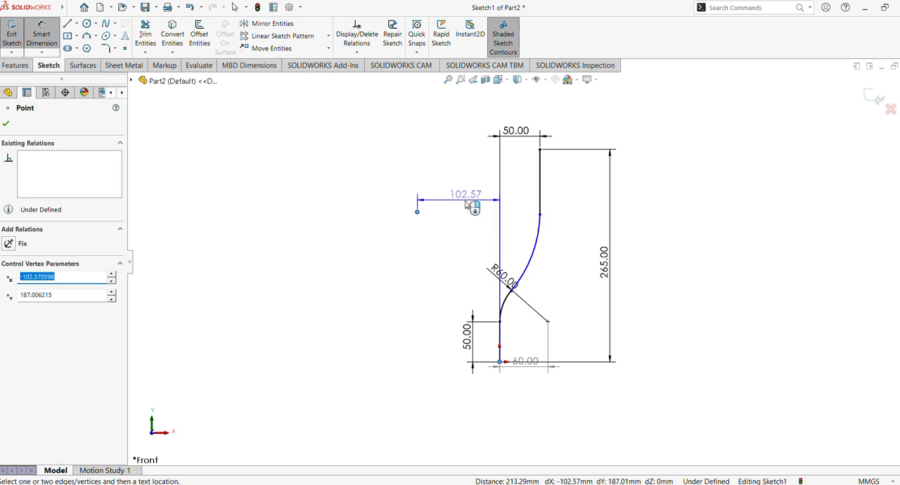
{"action": "left_click", "coordinate": [464, 208]}
{"action": "key", "text": "Return"}
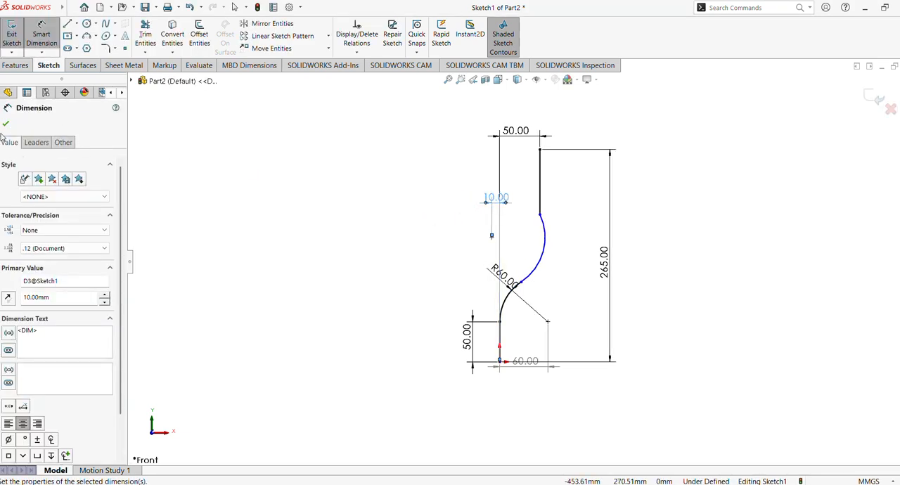
{"action": "left_click", "coordinate": [6, 125]}
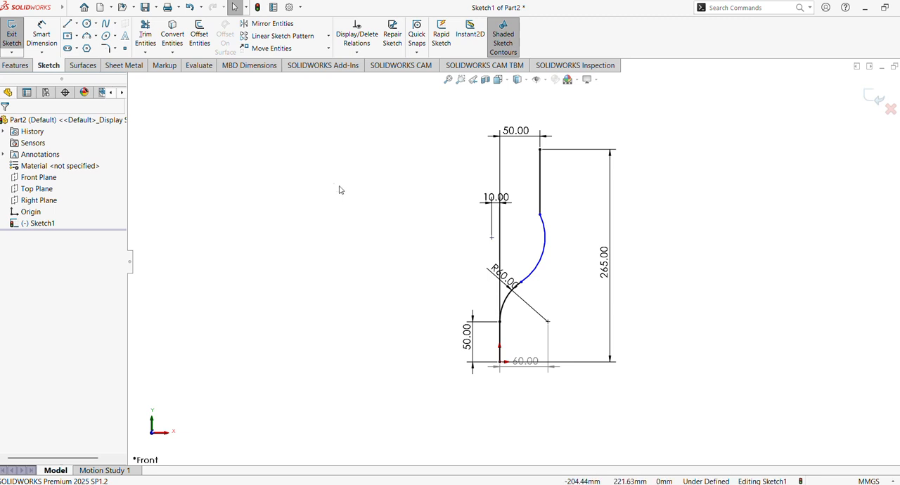
Make the upper arc tangent to the upper vertical line
{"action": "left_click", "coordinate": [545, 247]}
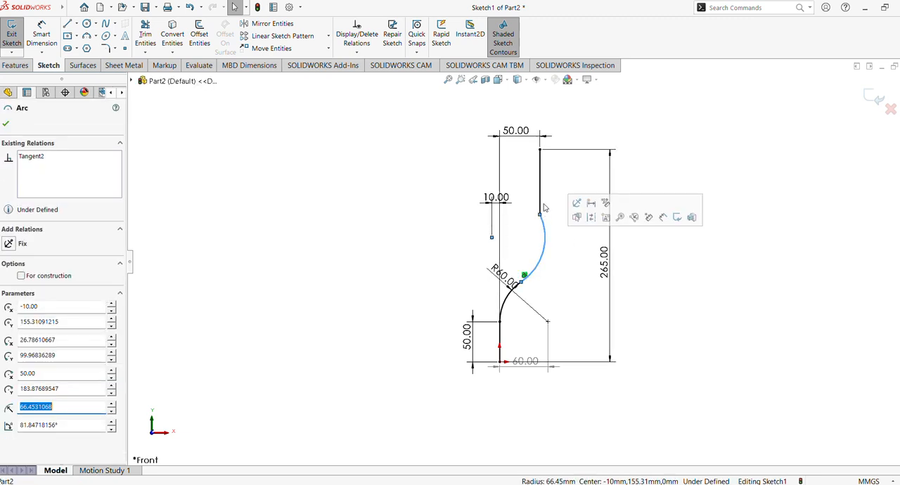
{"action": "left_click", "coordinate": [540, 191], "text": "ctrl"}
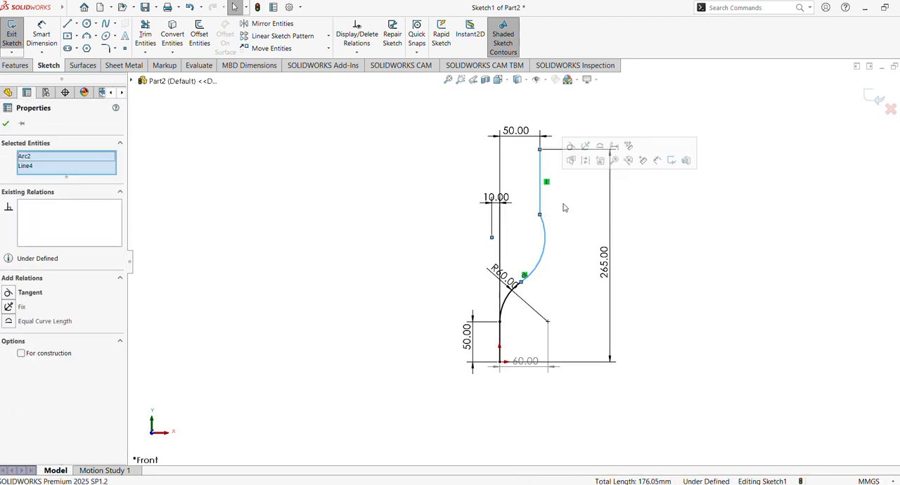
{"action": "left_click", "coordinate": [570, 147]}
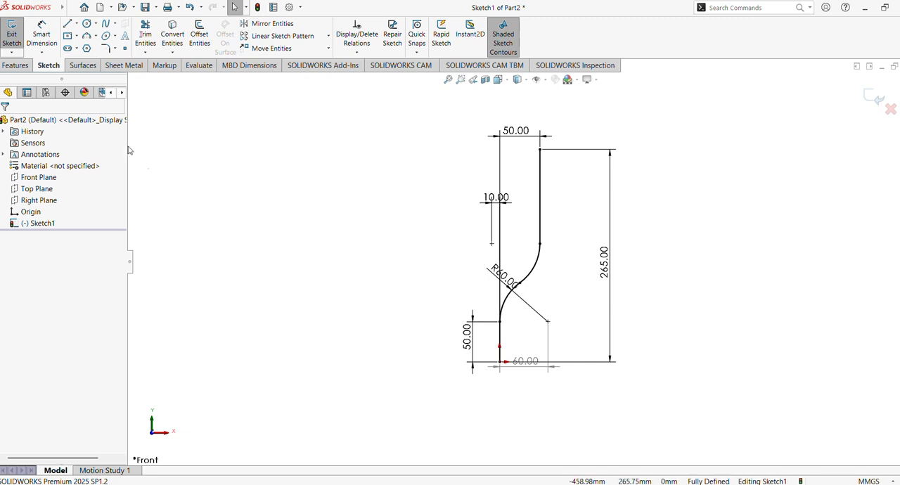
Add a driven vertical dimension between the upper arc's centre and the origin
{"action": "left_click", "coordinate": [52, 30]}
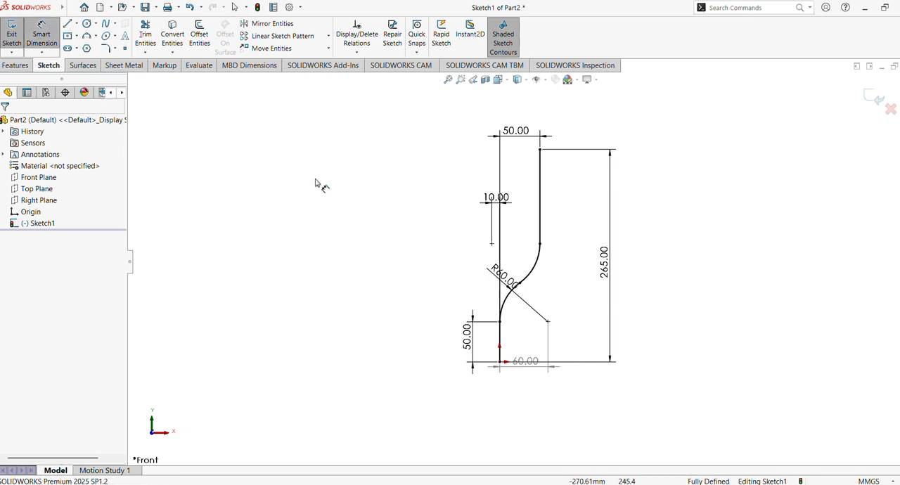
{"action": "left_click", "coordinate": [491, 244]}
{"action": "left_click", "coordinate": [500, 361]}
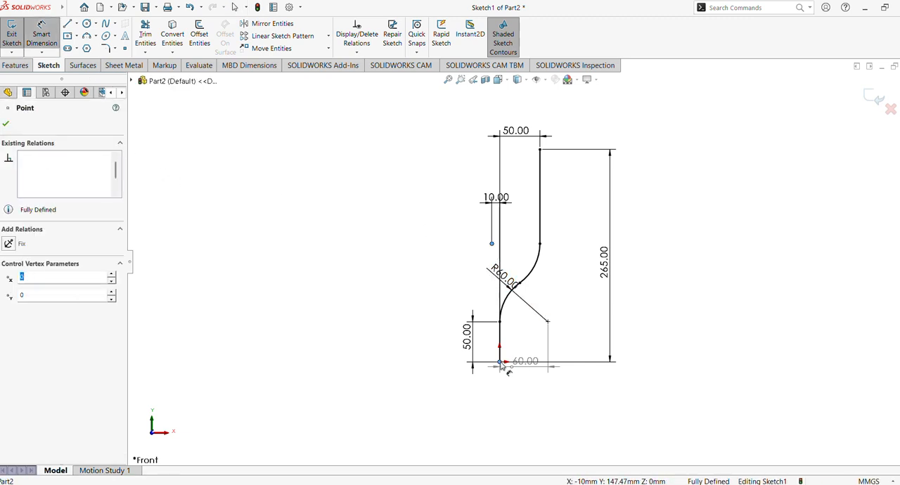
{"action": "left_click", "coordinate": [439, 322]}
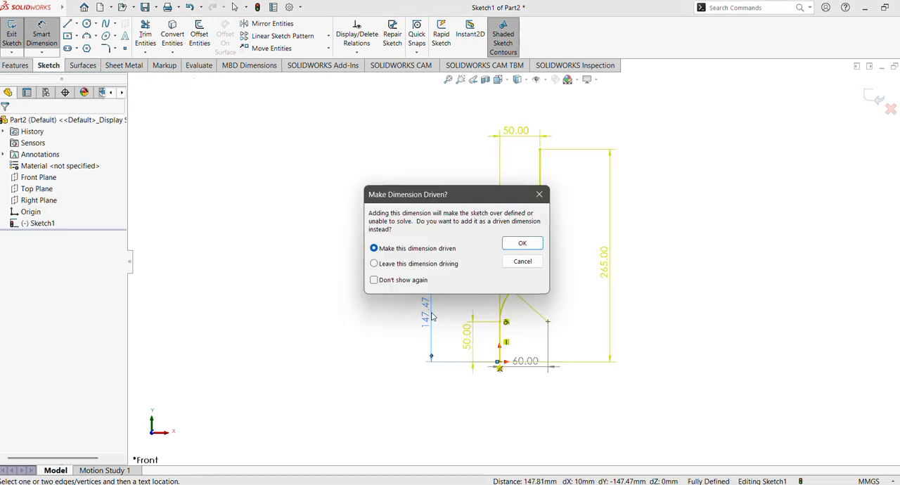
{"action": "left_click", "coordinate": [521, 243]}
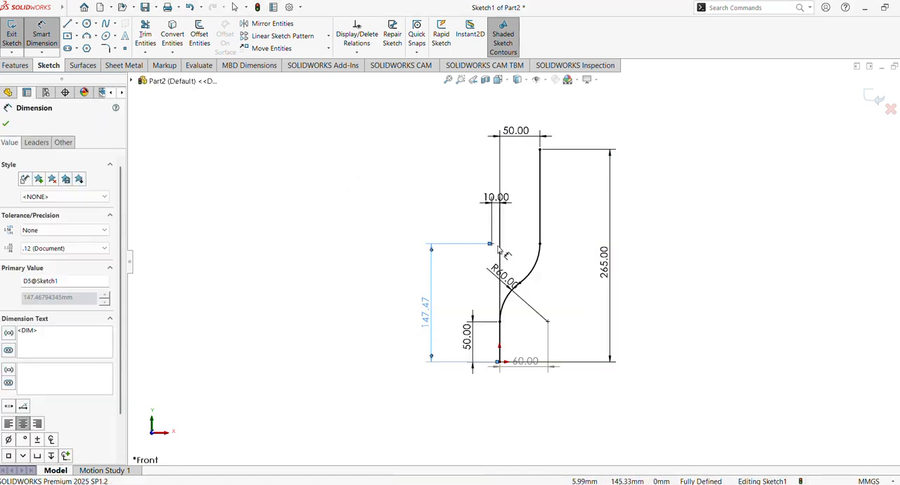
Delete the tangent relations that tie the upper and lower arcs to each other and to the vertical lines
{"action": "key", "text": "Escape"}
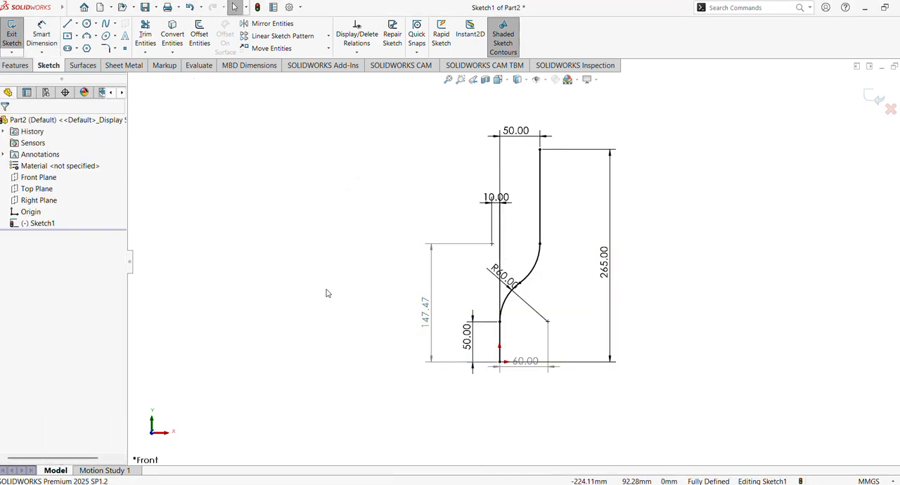
{"action": "left_click", "coordinate": [536, 266]}
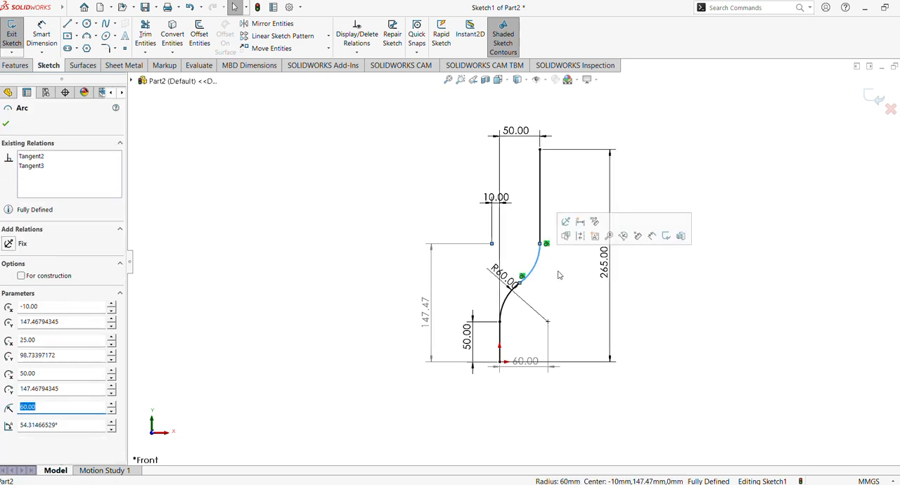
{"action": "left_click", "coordinate": [547, 244]}
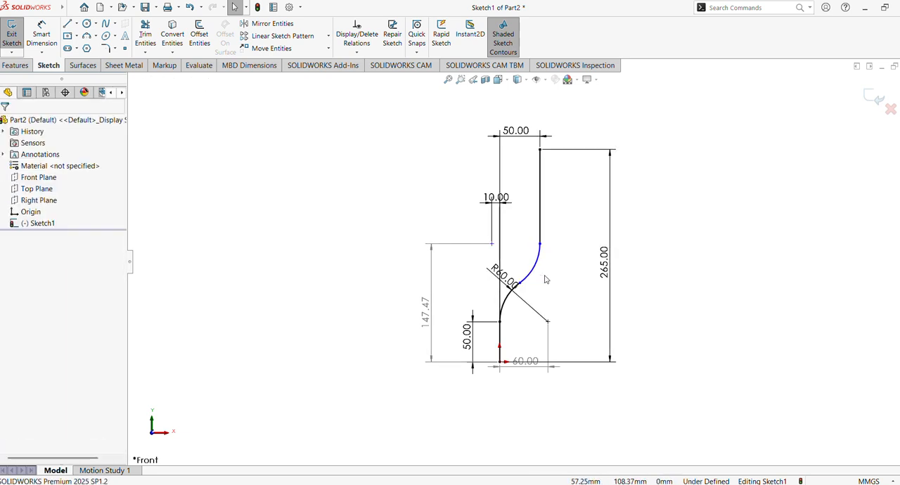
{"action": "left_click", "coordinate": [532, 269]}
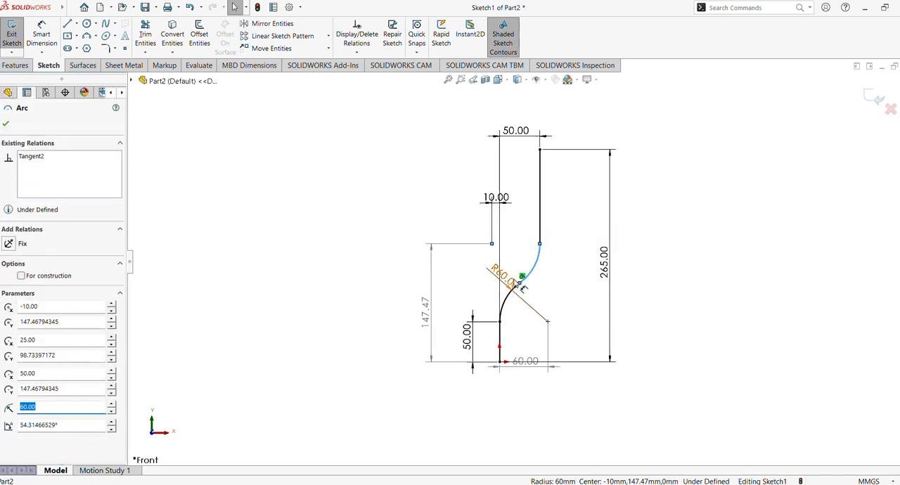
{"action": "key", "text": "Escape"}
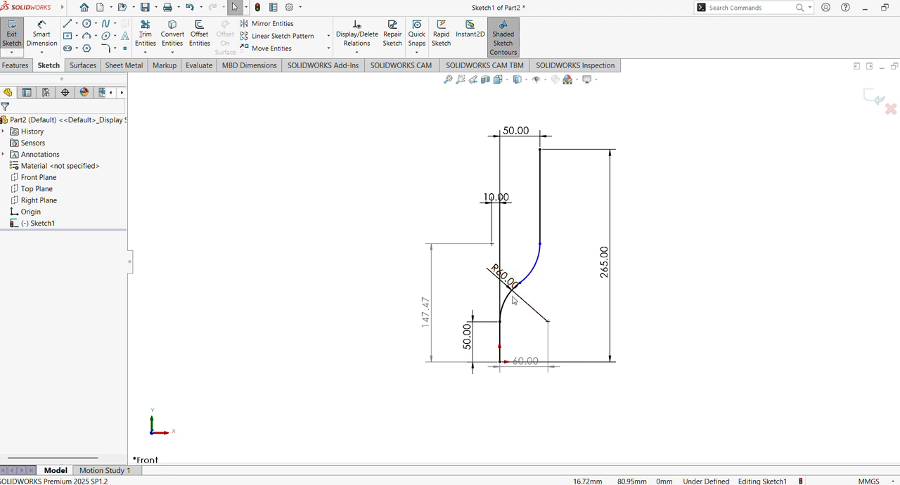
{"action": "left_click", "coordinate": [511, 298]}
{"action": "key", "text": "Escape"}
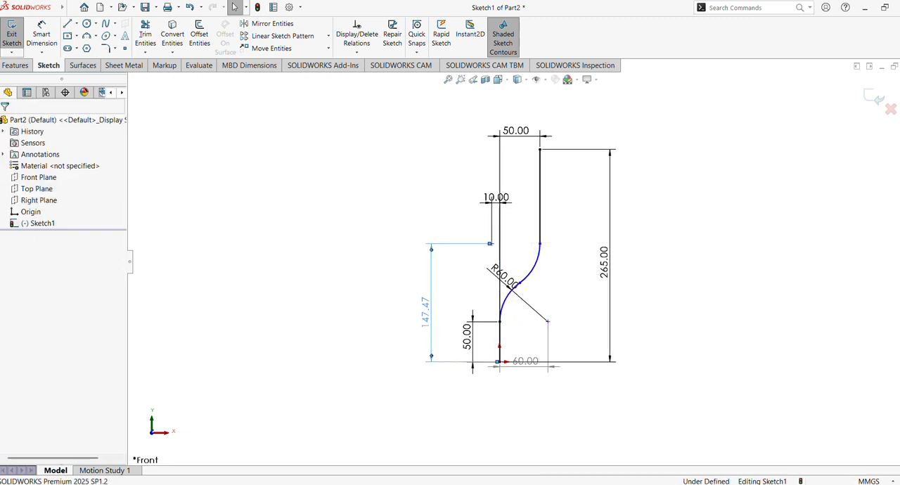
Delete the driven vertical dimension between the upper arc's centre and the origin
{"action": "double_click", "coordinate": [425, 306]}
{"action": "left_click", "coordinate": [527, 249]}
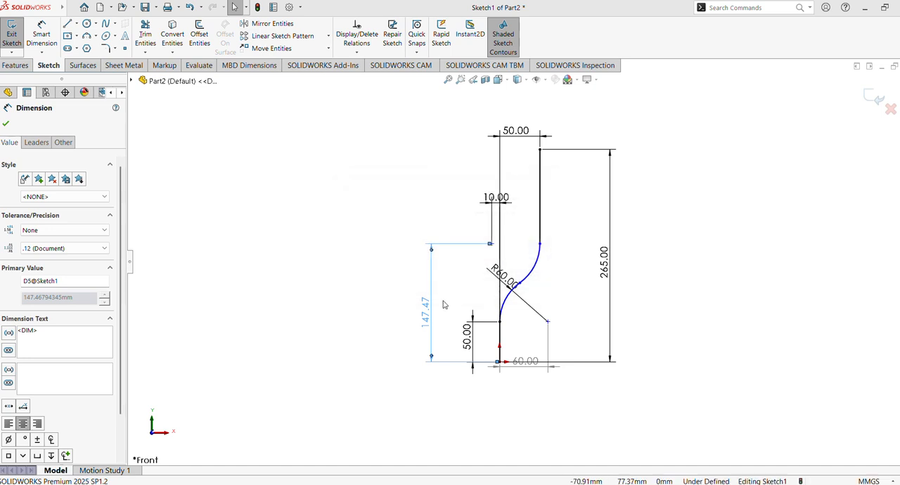
{"action": "key", "text": "Delete"}
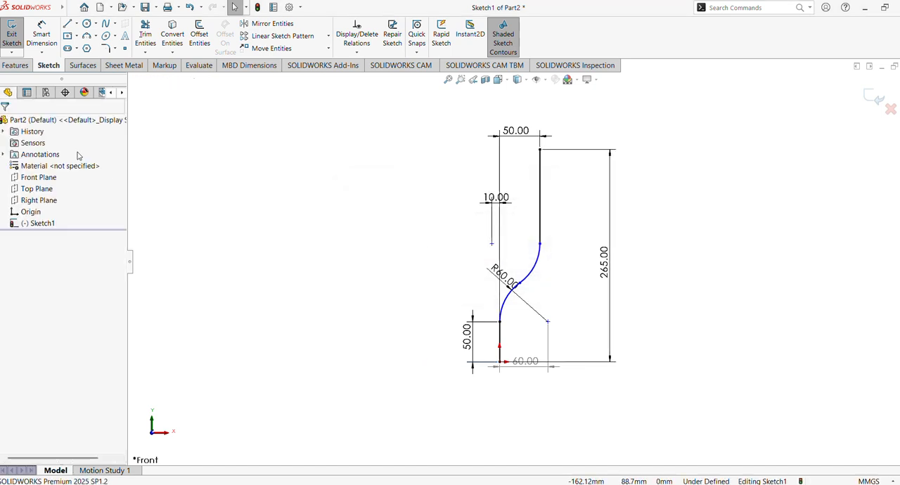
Add a driving vertical dimension of 147.5 mm between the upper arc's centre and the origin
{"action": "left_click", "coordinate": [39, 45]}
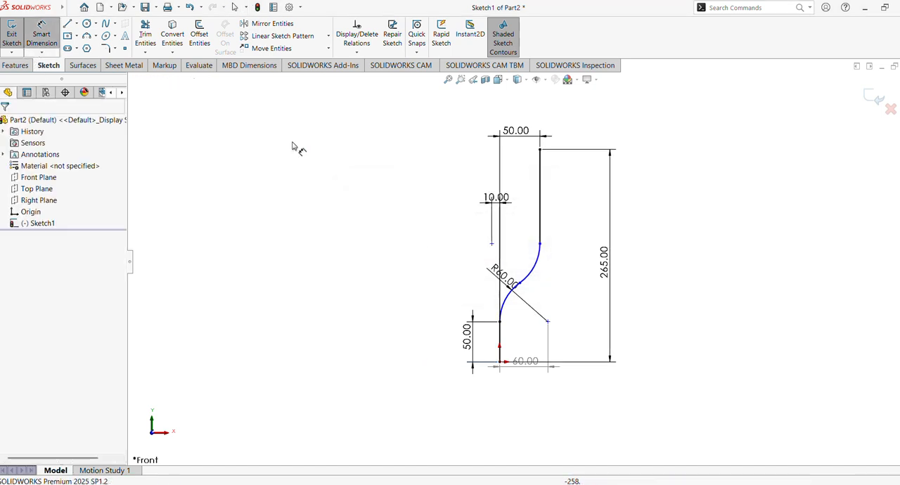
{"action": "left_click", "coordinate": [492, 245]}
{"action": "left_click", "coordinate": [500, 363]}
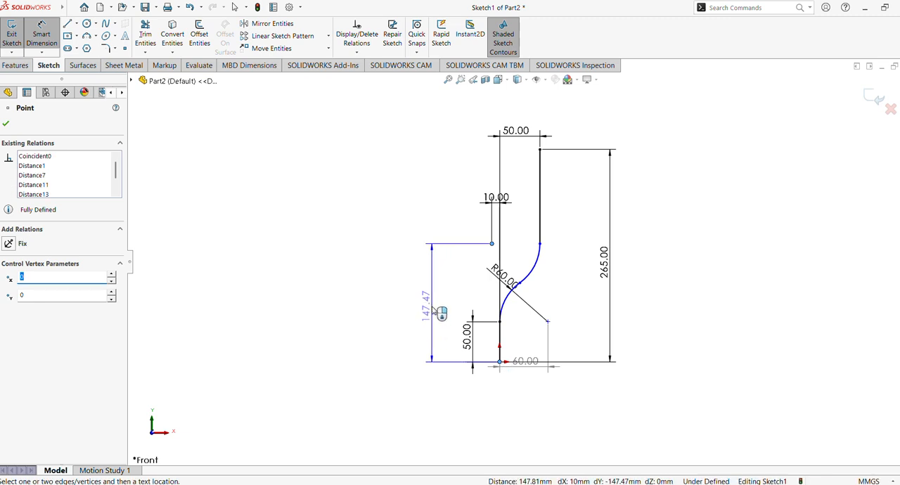
{"action": "left_click", "coordinate": [438, 313]}
{"action": "left_click", "coordinate": [439, 313]}
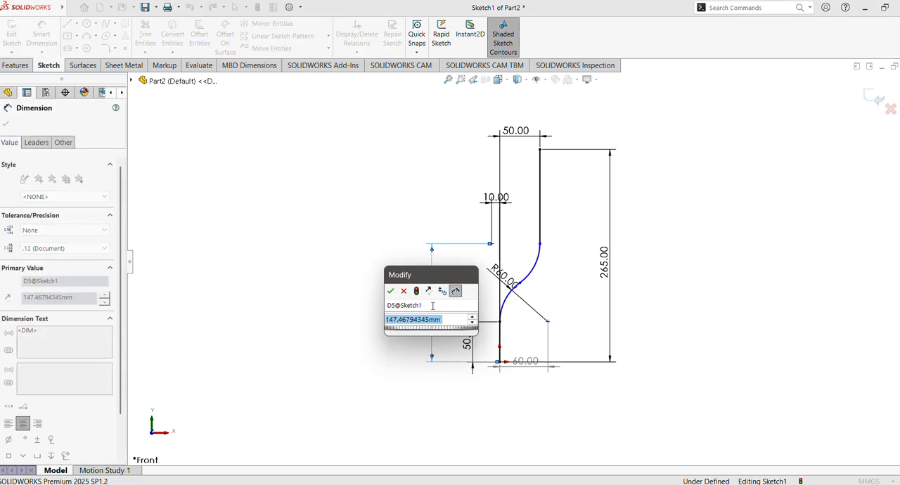
{"action": "type", "text": "14"}
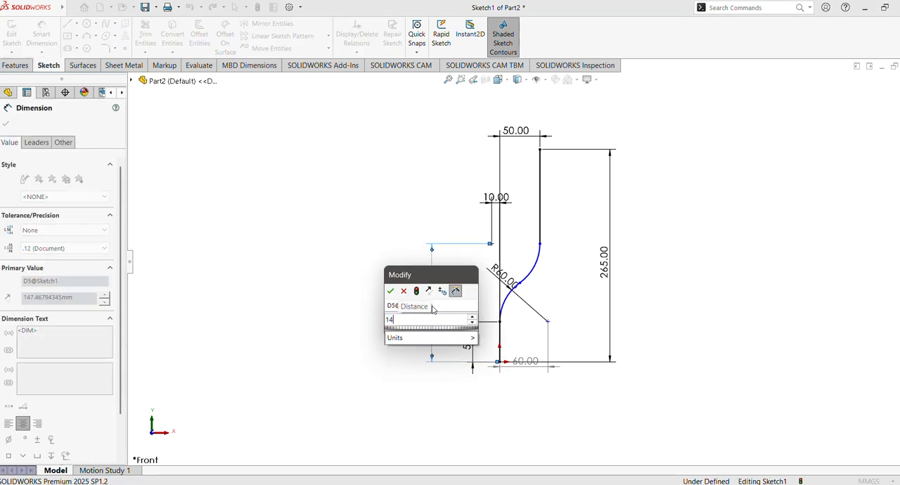
{"action": "type", "text": "7.5"}
{"action": "key", "text": "Return"}
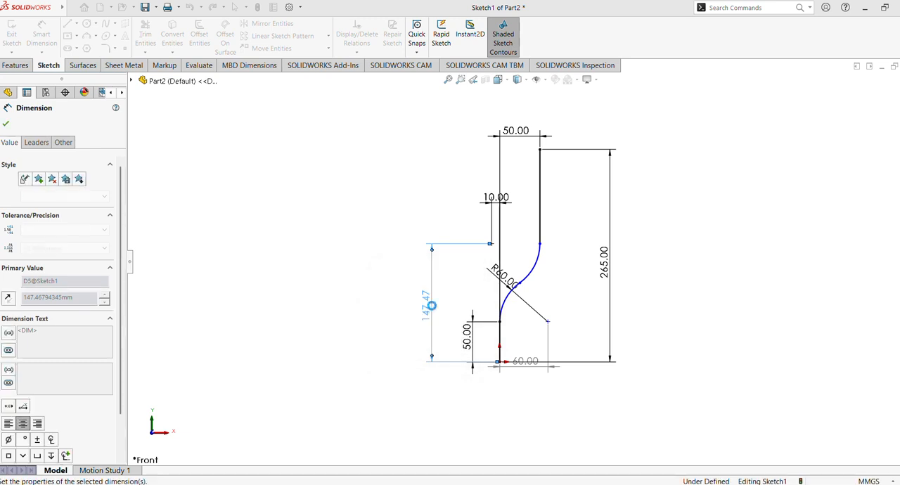
{"action": "left_click", "coordinate": [5, 125]}
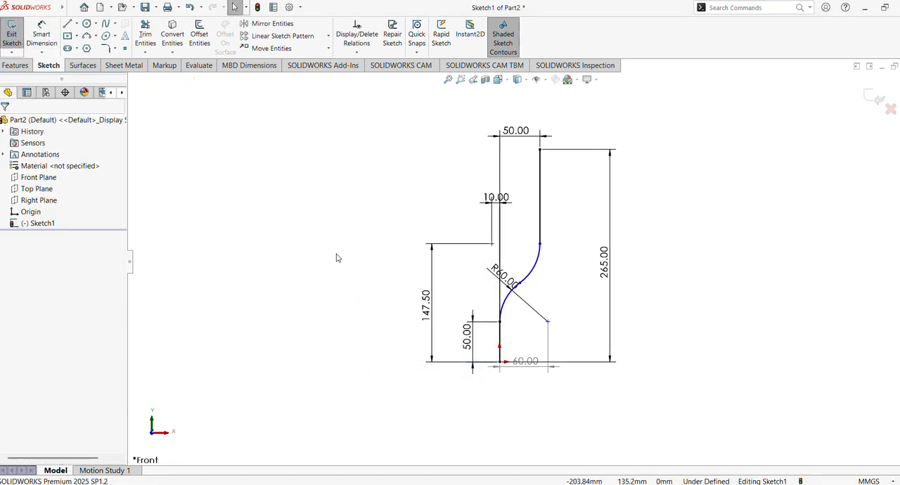
Make the upper arc tangent to the upper vertical line
{"action": "left_click", "coordinate": [536, 268]}
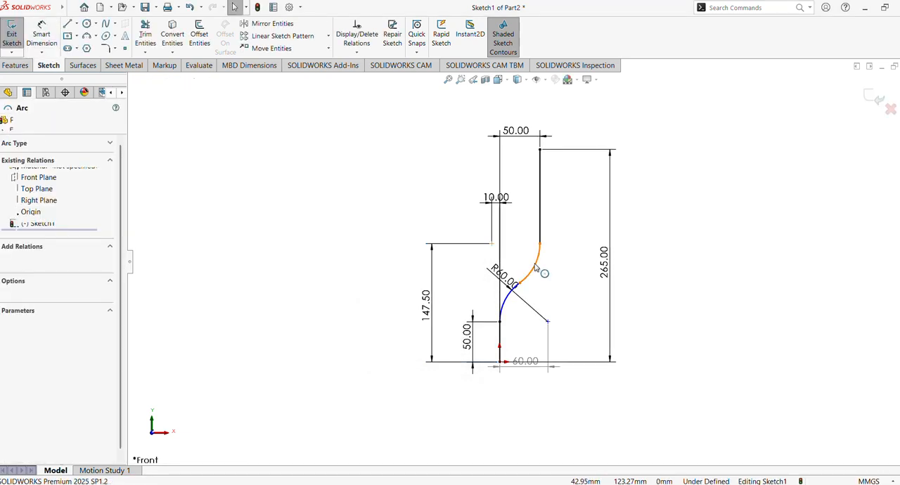
{"action": "left_click", "coordinate": [540, 219], "text": "ctrl"}
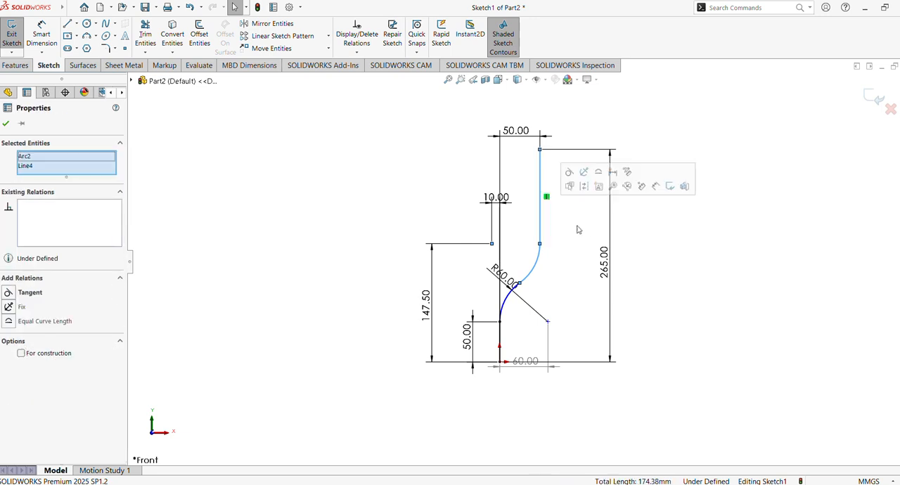
{"action": "left_click", "coordinate": [568, 173]}
{"action": "left_click", "coordinate": [554, 295]}
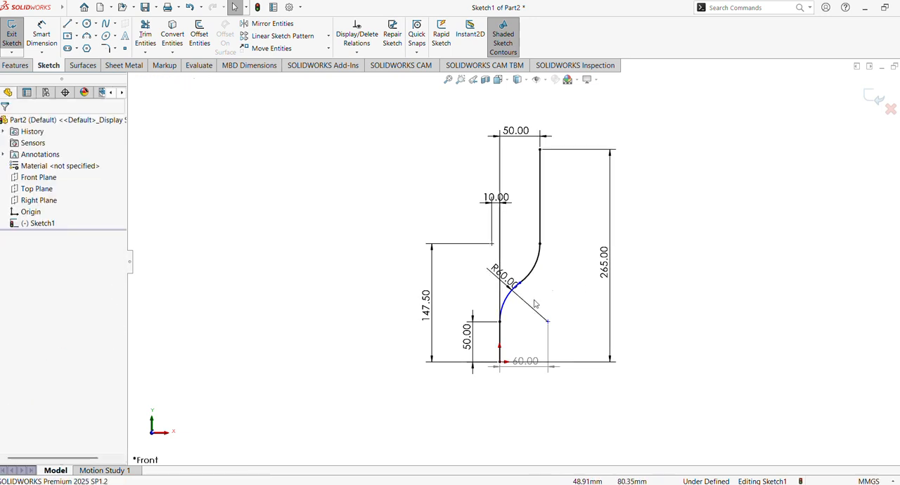
Try to make the lower arc tangent to the lower vertical line, and undo the attempt
{"action": "left_click", "coordinate": [505, 300]}
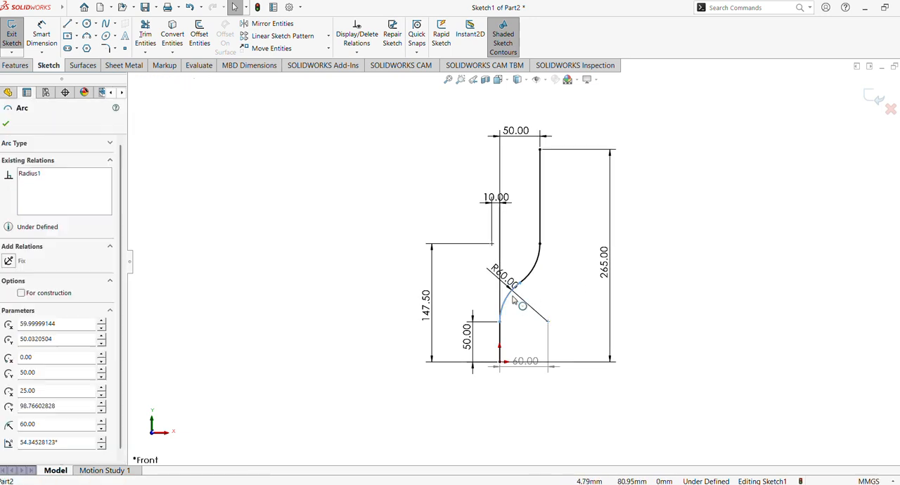
{"action": "left_click", "coordinate": [499, 343], "text": "ctrl"}
{"action": "left_click", "coordinate": [529, 296]}
{"action": "key", "text": "ctrl+z"}
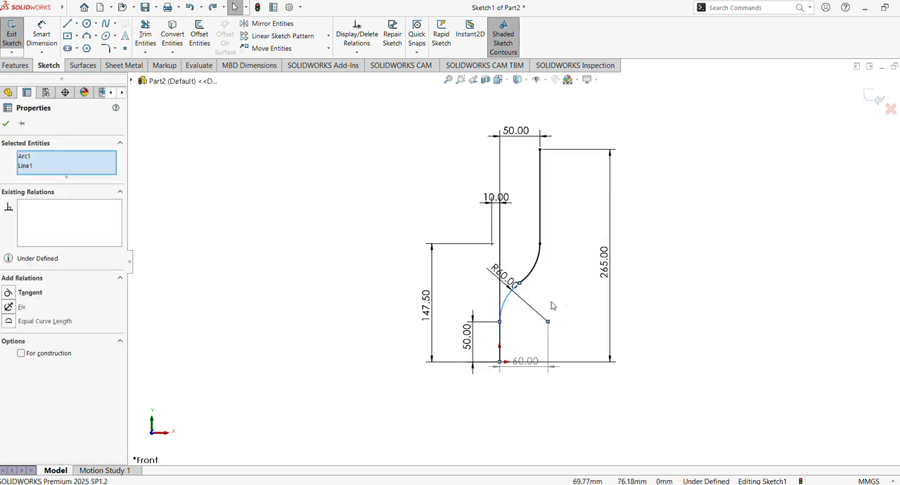
{"action": "key", "text": "Escape"}
Make the lower arc tangent to the upper arc
{"action": "left_click", "coordinate": [506, 304]}
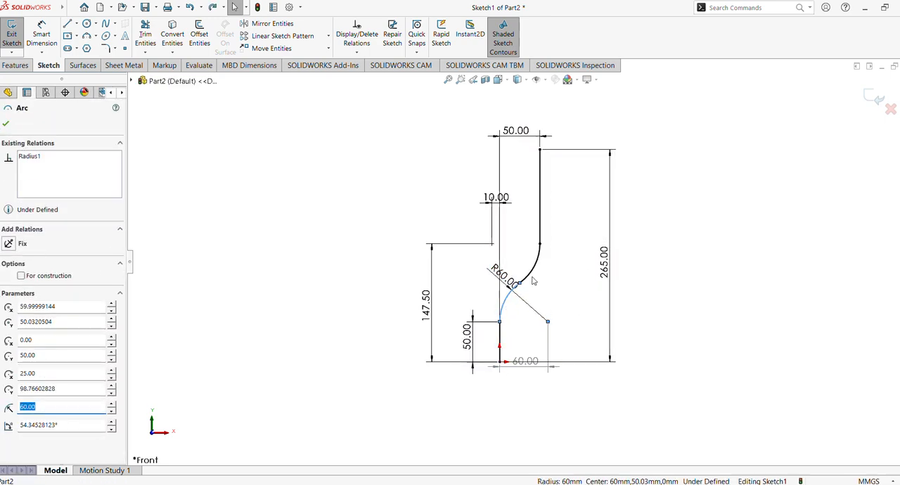
{"action": "left_click", "coordinate": [536, 262], "text": "ctrl"}
{"action": "left_click", "coordinate": [576, 230]}
Rearrange the linear and radius dimensions neatly around the profile so that their texts are clear of the sketch lines
{"action": "scroll", "coordinate": [560, 299], "scroll_direction": "up", "scroll_amount": 1}
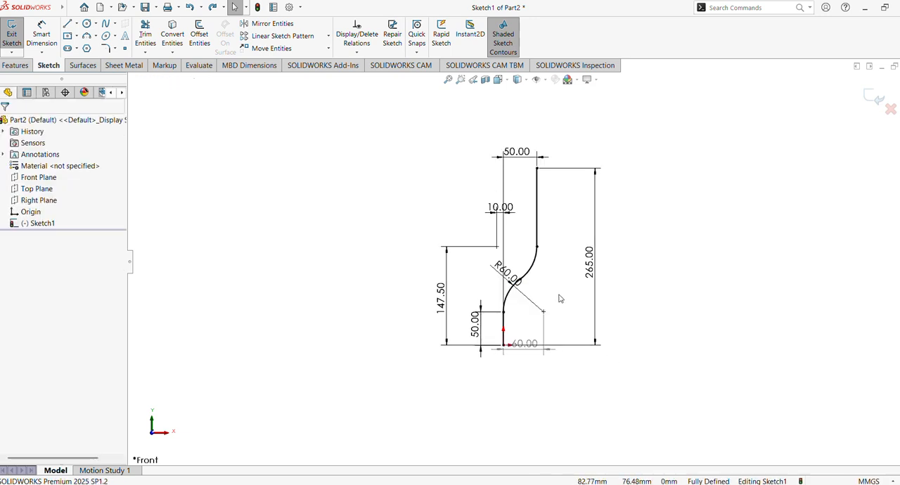
{"action": "scroll", "coordinate": [560, 297], "scroll_direction": "down", "scroll_amount": 2}
{"action": "middle_click_drag", "start_coordinate": [550, 275], "coordinate": [550, 310], "text": "ctrl"}
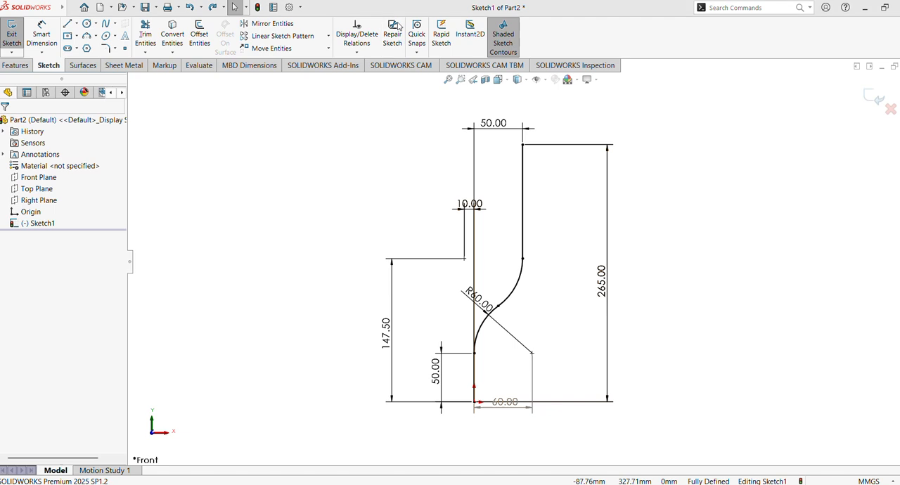
{"action": "mouse_move", "coordinate": [504, 403]}
{"action": "left_mouse_down"}
{"action": "mouse_move", "coordinate": [517, 418]}
{"action": "mouse_move", "coordinate": [508, 417]}
{"action": "left_mouse_up"}
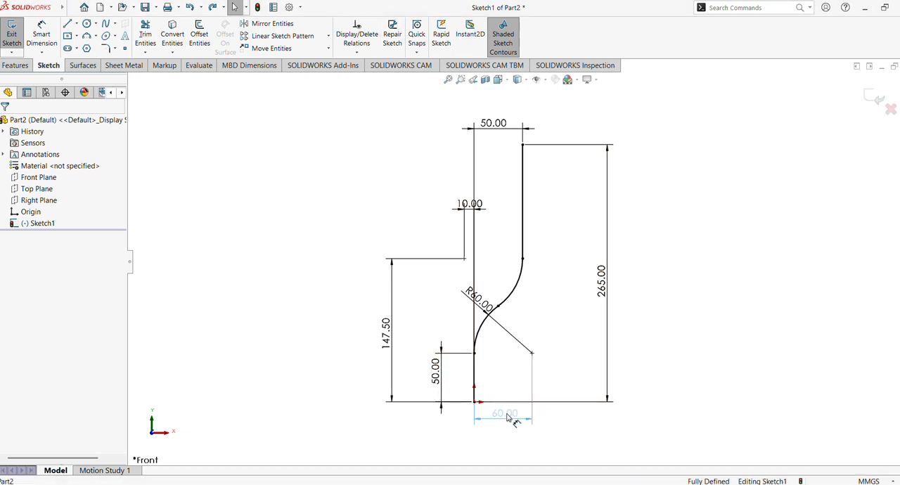
{"action": "left_click_drag", "start_coordinate": [469, 208], "coordinate": [442, 213]}
{"action": "left_click_drag", "start_coordinate": [613, 297], "coordinate": [566, 295]}
{"action": "left_click_drag", "start_coordinate": [495, 125], "coordinate": [503, 140]}
{"action": "left_click_drag", "start_coordinate": [386, 328], "coordinate": [409, 338]}
{"action": "left_click_drag", "start_coordinate": [435, 386], "coordinate": [449, 384]}
{"action": "left_click_drag", "start_coordinate": [411, 339], "coordinate": [429, 347]}
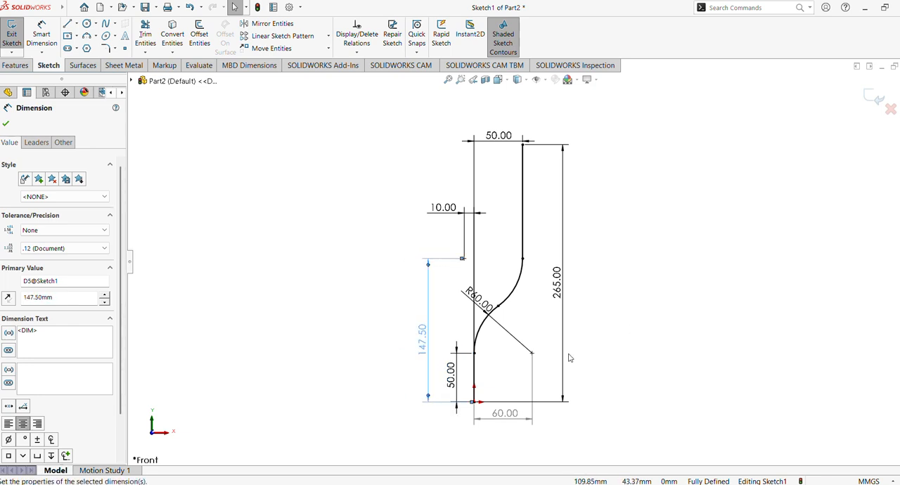
{"action": "left_click_drag", "start_coordinate": [482, 306], "coordinate": [472, 308]}
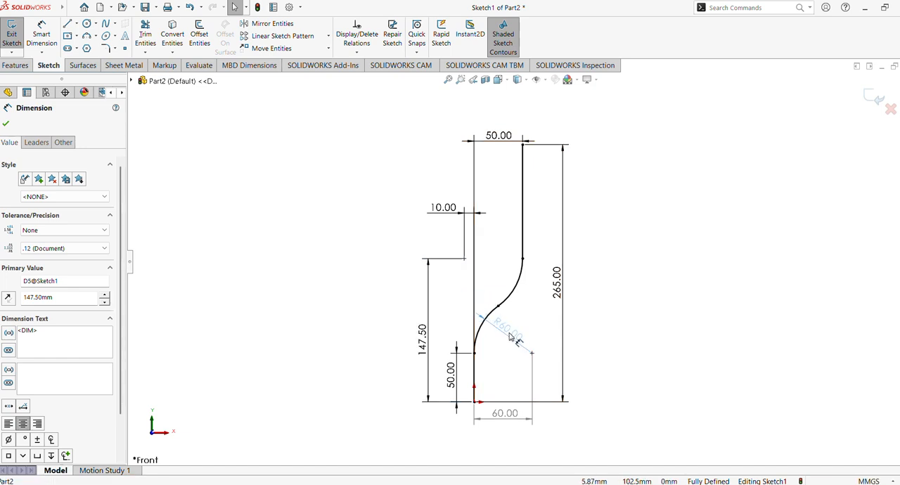
{"action": "left_click", "coordinate": [754, 299]}
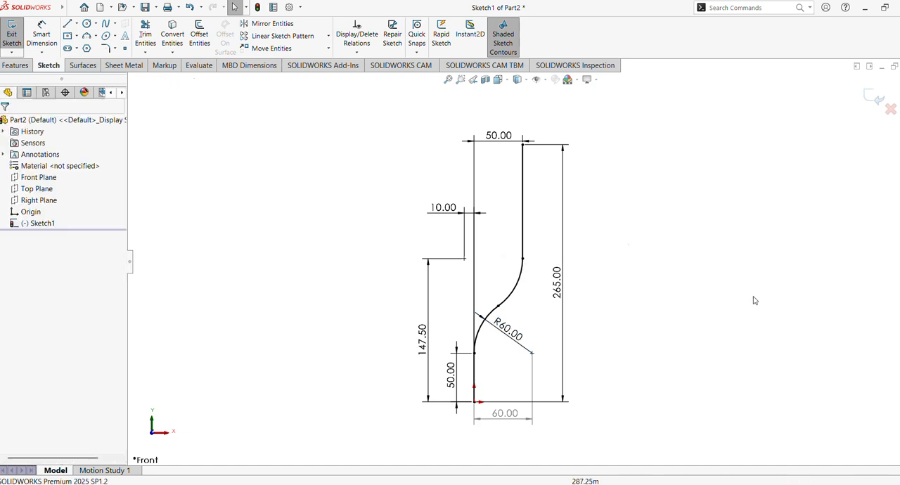
Add a driven radius dimension to the upper arc and exit the sketch
{"action": "left_click", "coordinate": [44, 37]}
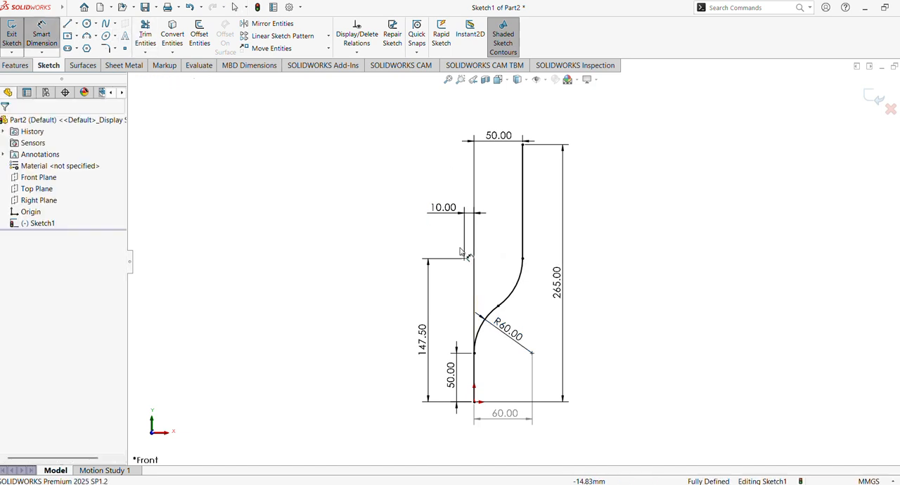
{"action": "left_click", "coordinate": [518, 289]}
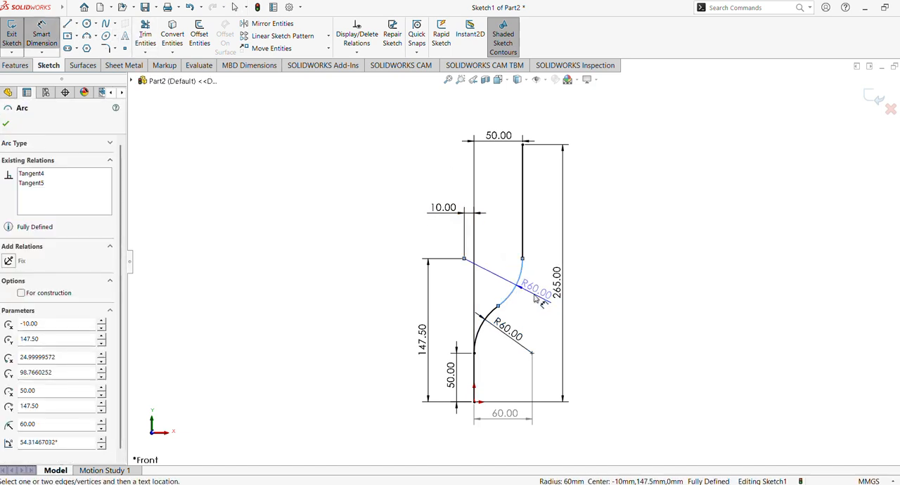
{"action": "left_click", "coordinate": [537, 300]}
{"action": "left_click", "coordinate": [519, 247]}
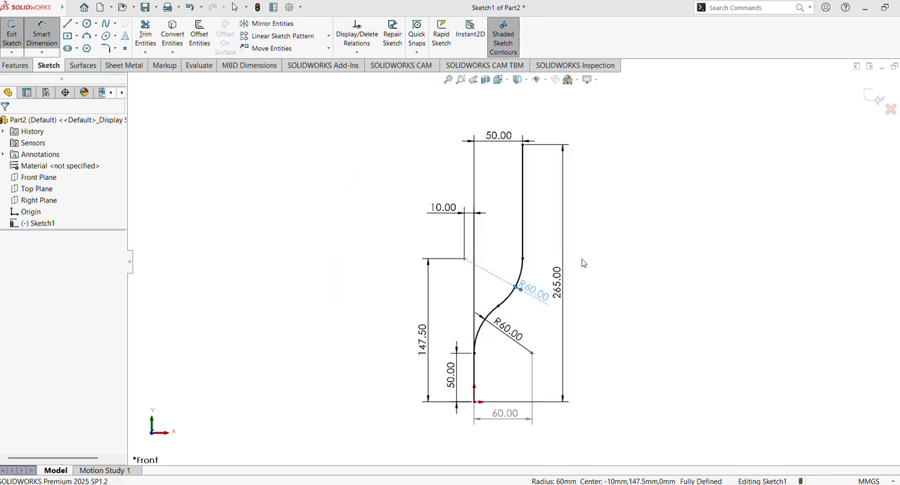
{"action": "left_click", "coordinate": [635, 281]}
{"action": "key", "text": "Escape"}
{"action": "left_click", "coordinate": [792, 130]}
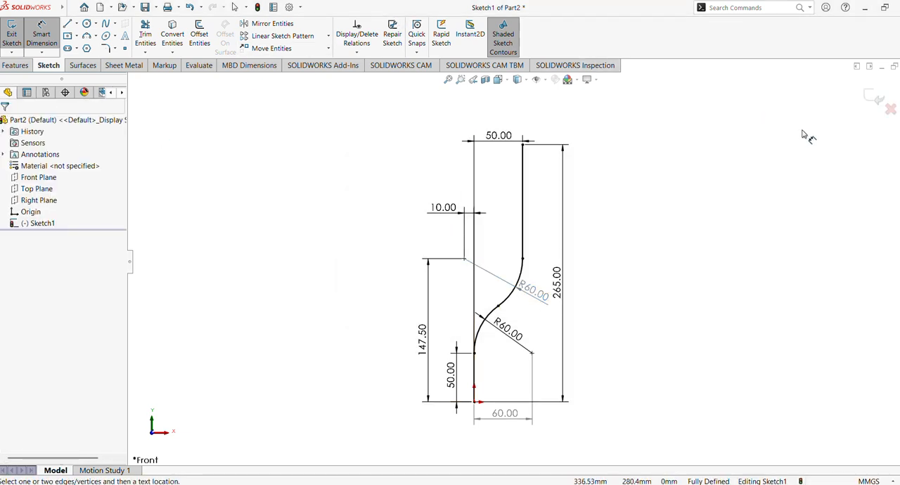
{"action": "left_click", "coordinate": [875, 98]}
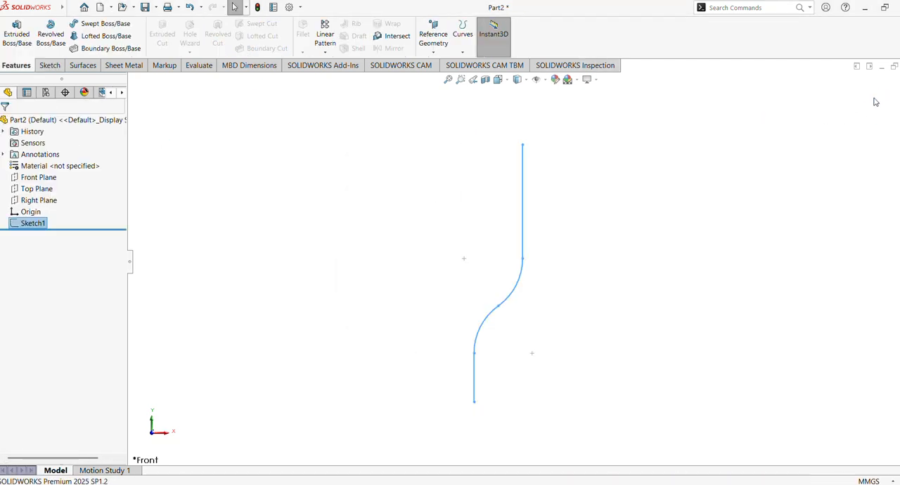
Start a sketch on the Right Plane and draw a vertical line about 116 mm long upward from the origin
{"action": "left_click", "coordinate": [35, 201]}
{"action": "left_click", "coordinate": [40, 186]}
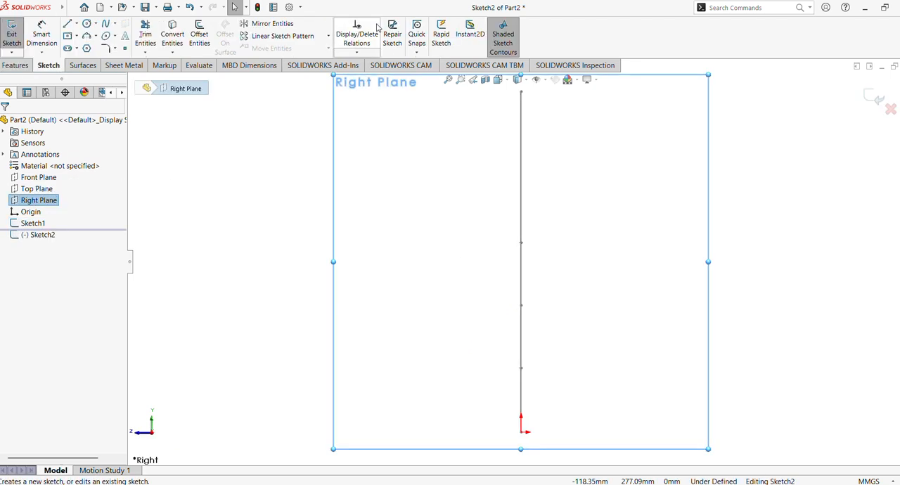
{"action": "left_click", "coordinate": [71, 25]}
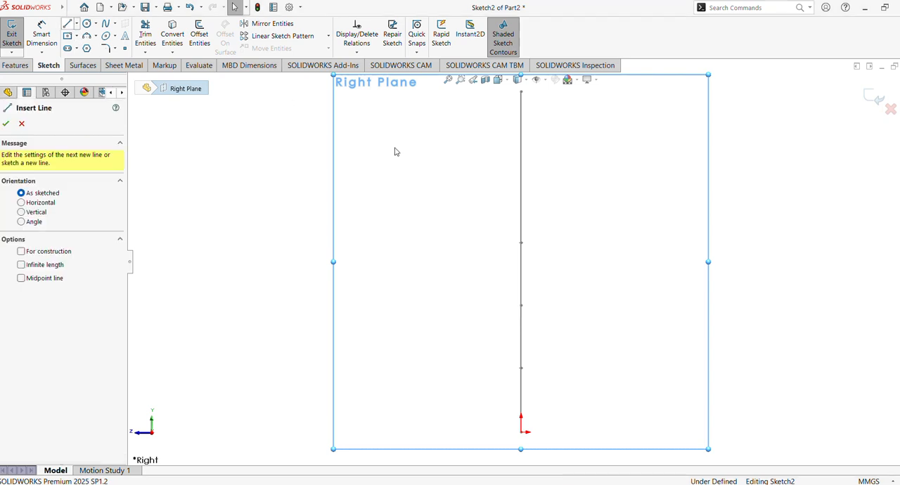
{"action": "left_click", "coordinate": [522, 432]}
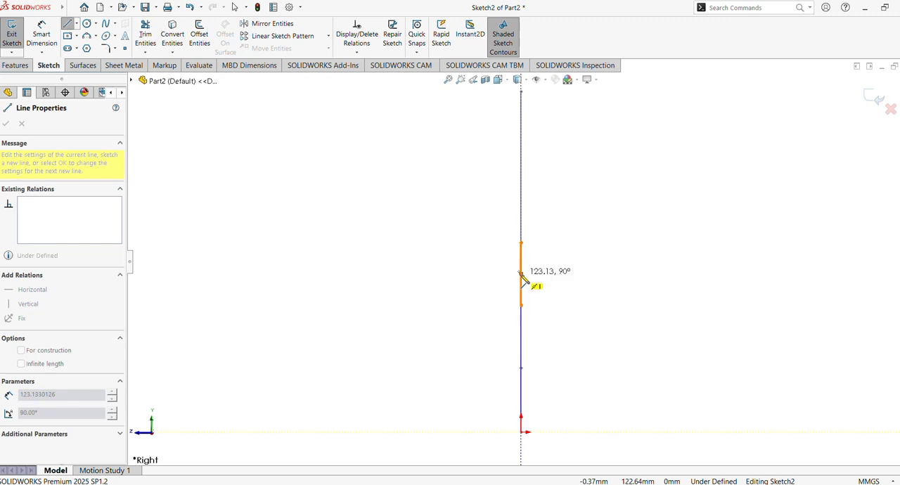
{"action": "left_click", "coordinate": [522, 289]}
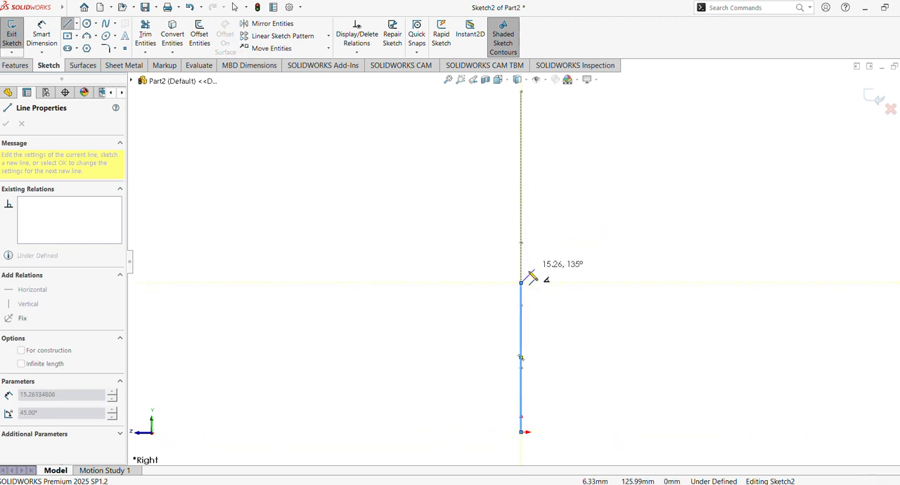
Continue the vertical line with a tangent 90° arc of about 68 mm radius and a horizontal line about 72 mm long
{"action": "left_click", "coordinate": [610, 197]}
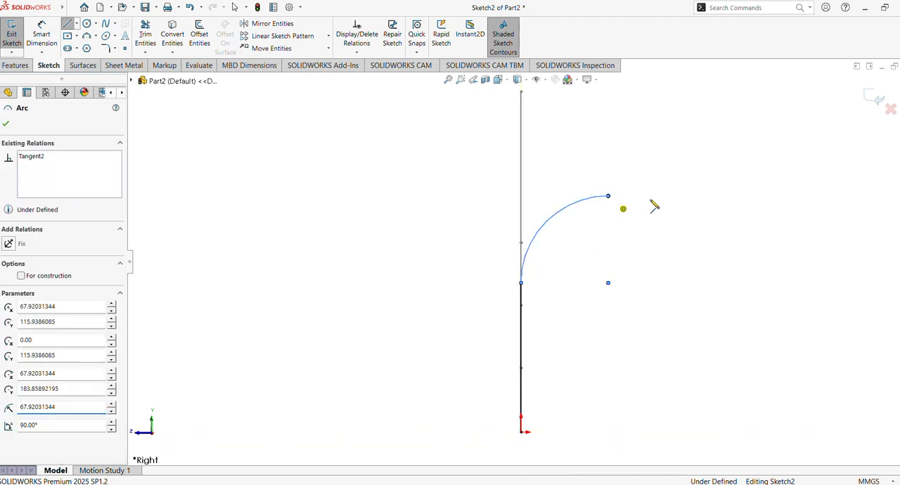
{"action": "left_click", "coordinate": [701, 196]}
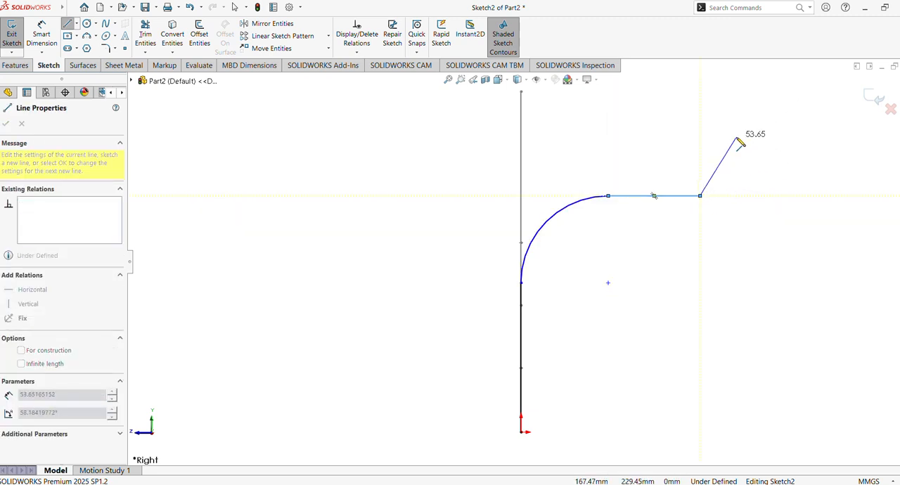
{"action": "key", "text": "Escape"}
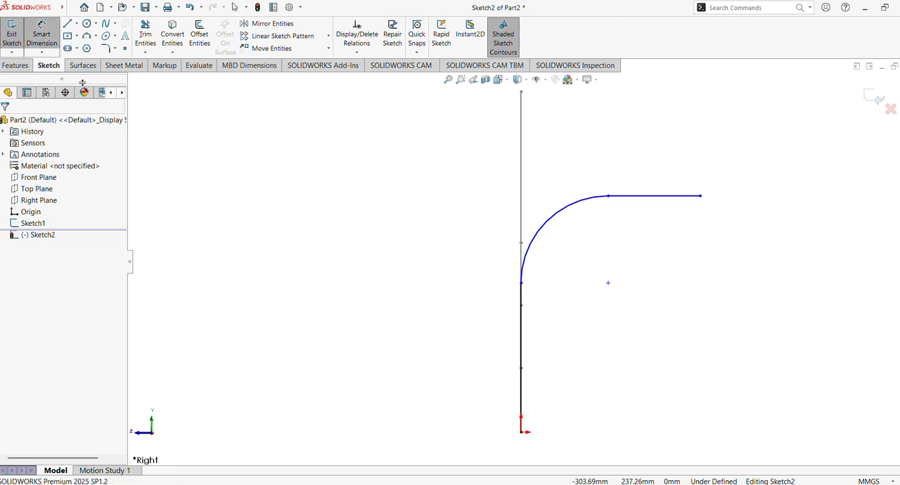
Dimension the vertical distance from the origin to the horizontal line's free end as 150 mm
{"action": "left_click", "coordinate": [522, 433]}
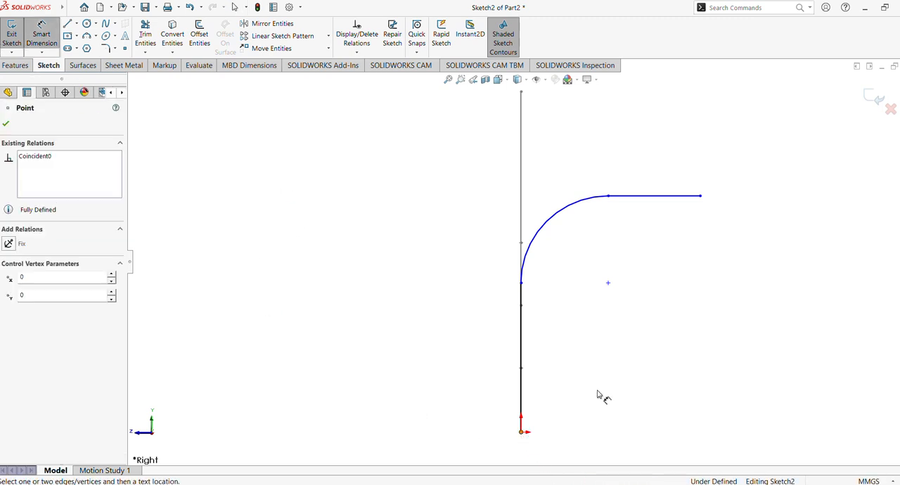
{"action": "left_click", "coordinate": [701, 196]}
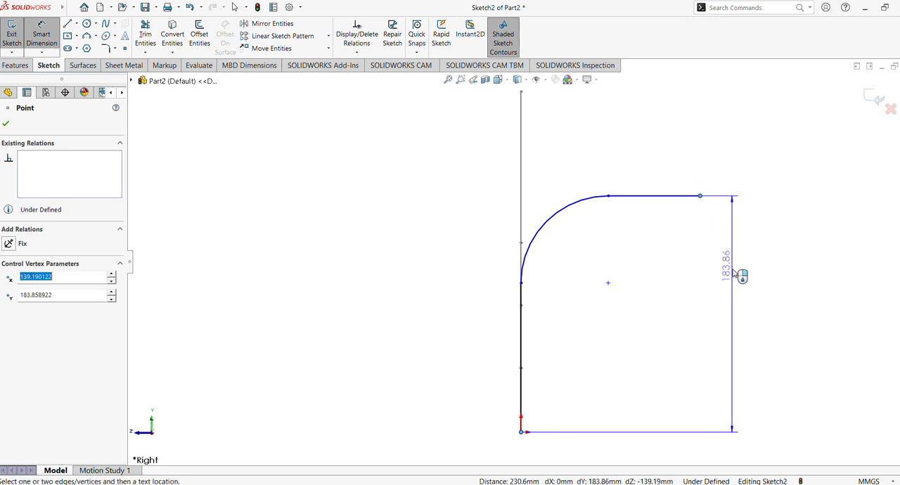
{"action": "left_click", "coordinate": [731, 316]}
{"action": "type", "text": "150"}
{"action": "key", "text": "Return"}
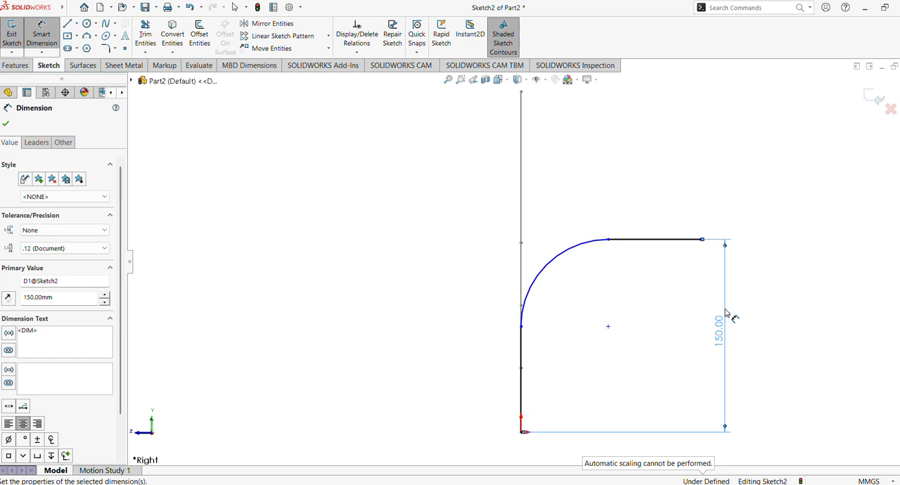
Dimension the horizontal distance from the origin to the horizontal line's free end as 100 mm
{"action": "left_click", "coordinate": [521, 432]}
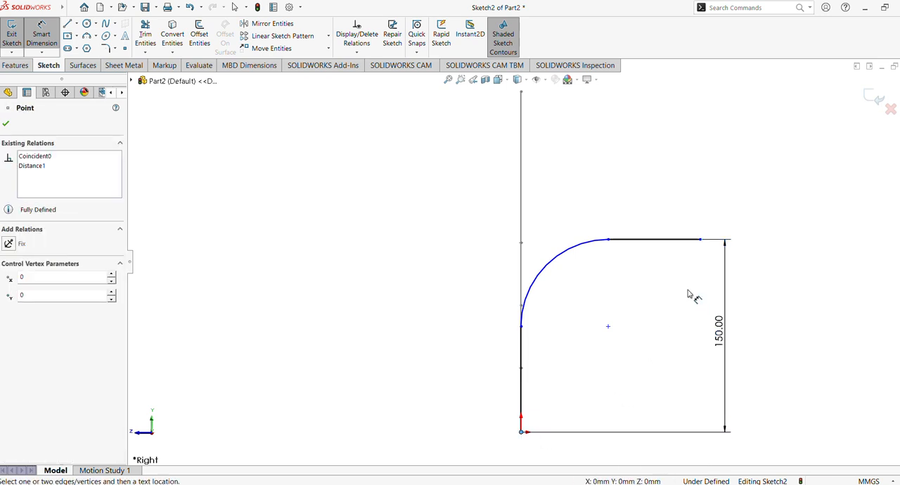
{"action": "left_click", "coordinate": [701, 240]}
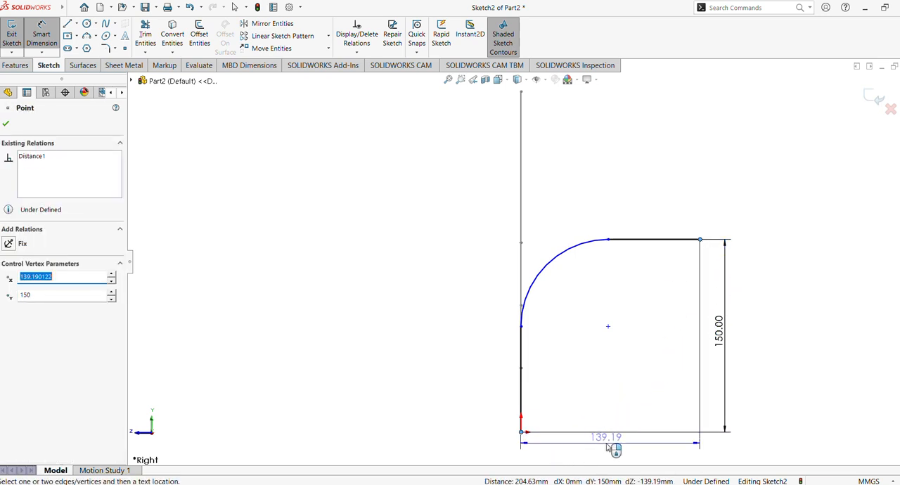
{"action": "left_click", "coordinate": [606, 450]}
{"action": "type", "text": "100"}
{"action": "key", "text": "Return"}
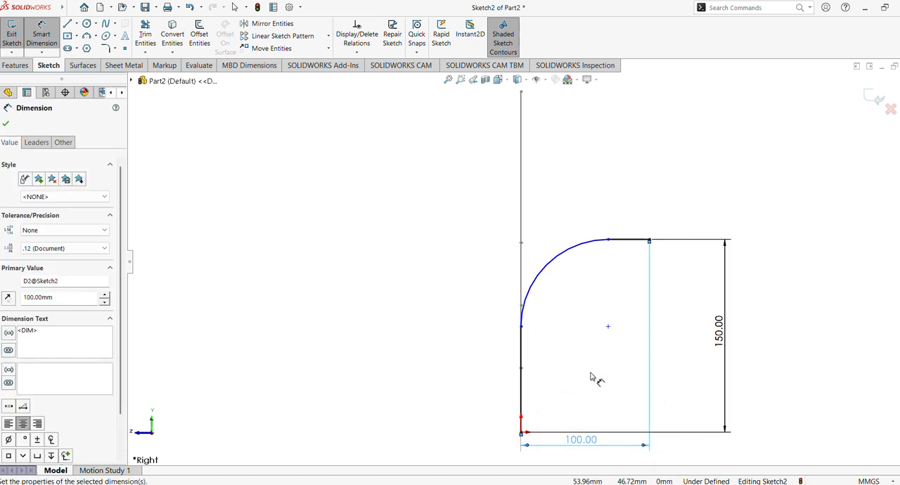
{"action": "left_click", "coordinate": [7, 124]}
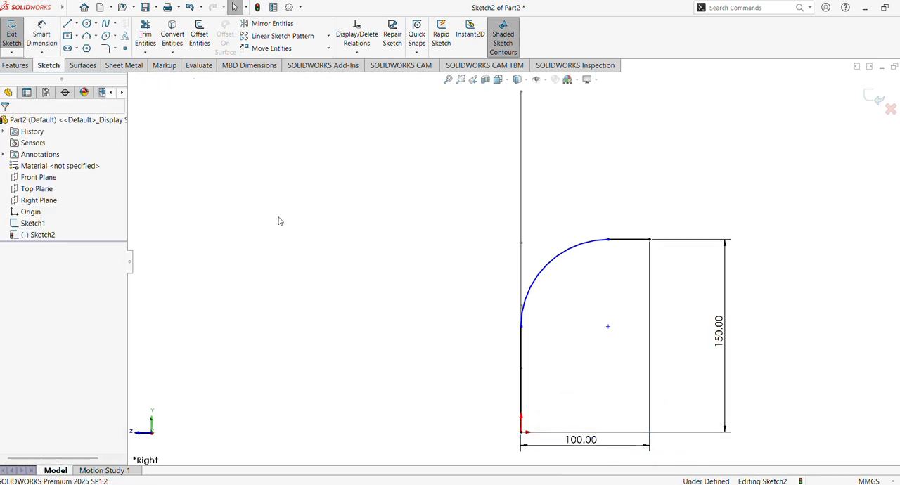
{"action": "left_click", "coordinate": [557, 263]}
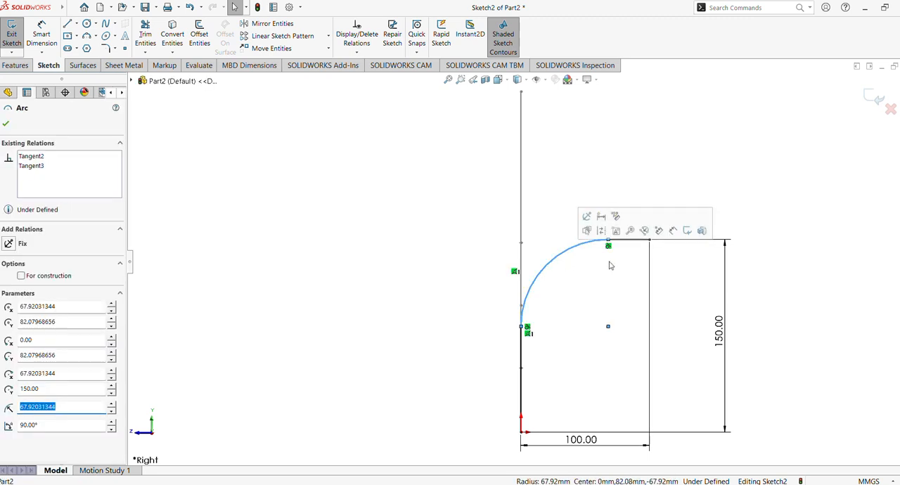
{"action": "left_click", "coordinate": [610, 298]}
{"action": "left_click", "coordinate": [638, 242]}
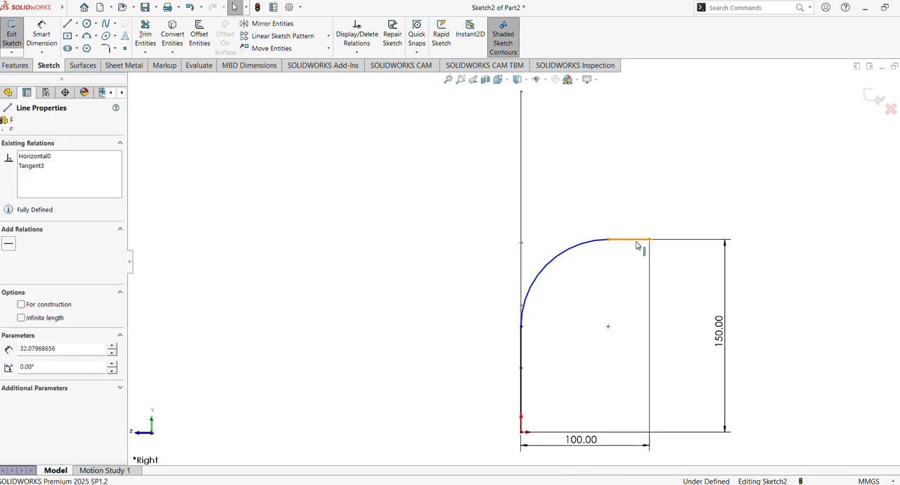
{"action": "left_click", "coordinate": [580, 247], "text": "ctrl"}
{"action": "left_click", "coordinate": [422, 263]}
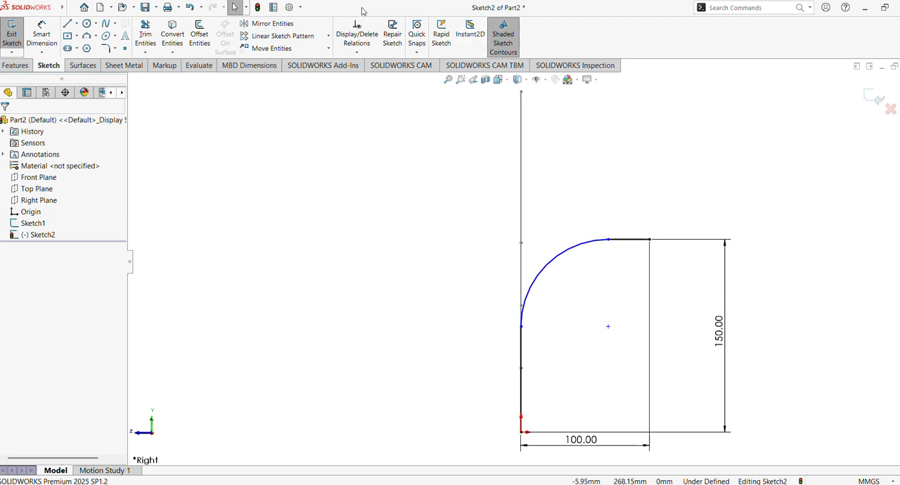
Dimension the arc's radius as 70 mm and exit the sketch
{"action": "left_click", "coordinate": [41, 33]}
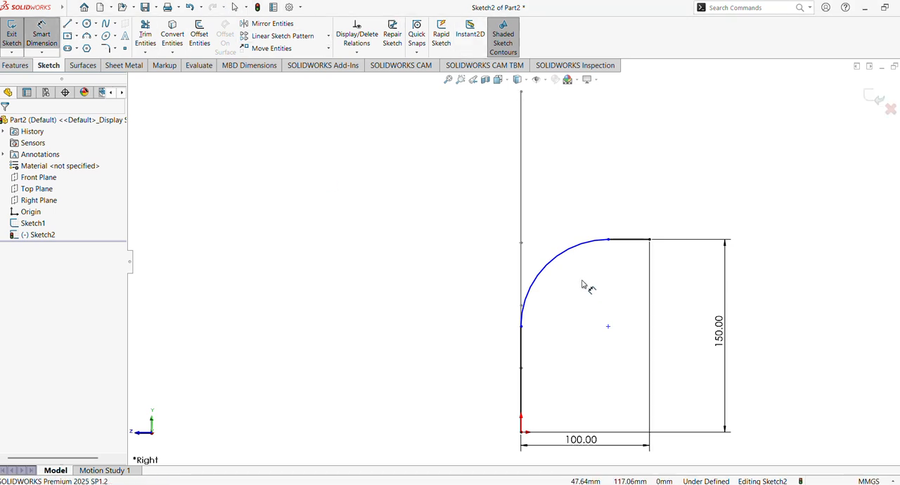
{"action": "left_click", "coordinate": [571, 255]}
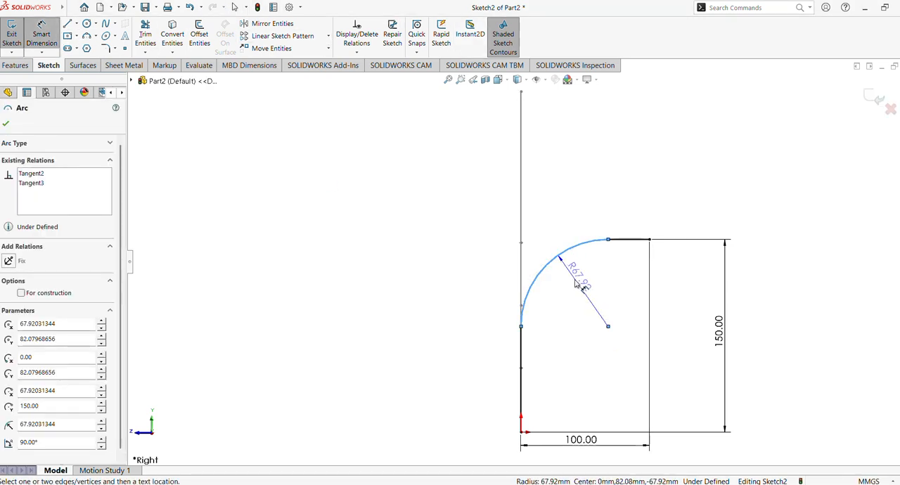
{"action": "left_click", "coordinate": [577, 282]}
{"action": "type", "text": "70"}
{"action": "key", "text": "Return"}
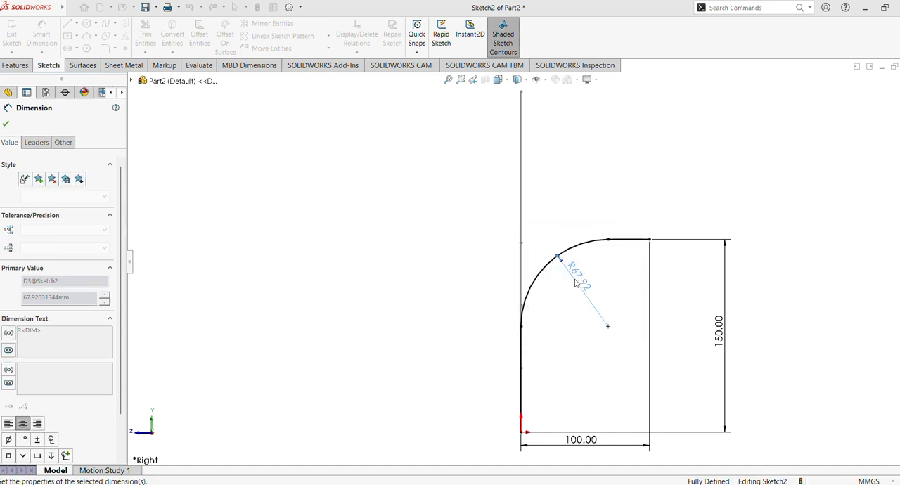
{"action": "left_click", "coordinate": [6, 123]}
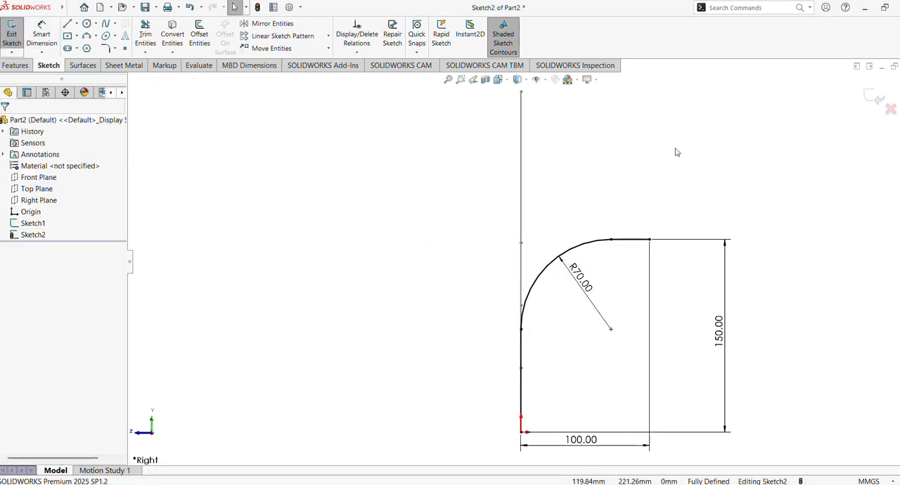
{"action": "left_click", "coordinate": [872, 98]}
Create a sketch-on-sketch projected curve from Sketch1 and Sketch2
{"action": "mouse_move", "coordinate": [713, 204]}
{"action": "middle_mouse_down"}
{"action": "mouse_move", "coordinate": [694, 201]}
{"action": "mouse_move", "coordinate": [778, 205]}
{"action": "mouse_move", "coordinate": [744, 206]}
{"action": "mouse_move", "coordinate": [755, 209]}
{"action": "middle_mouse_up"}
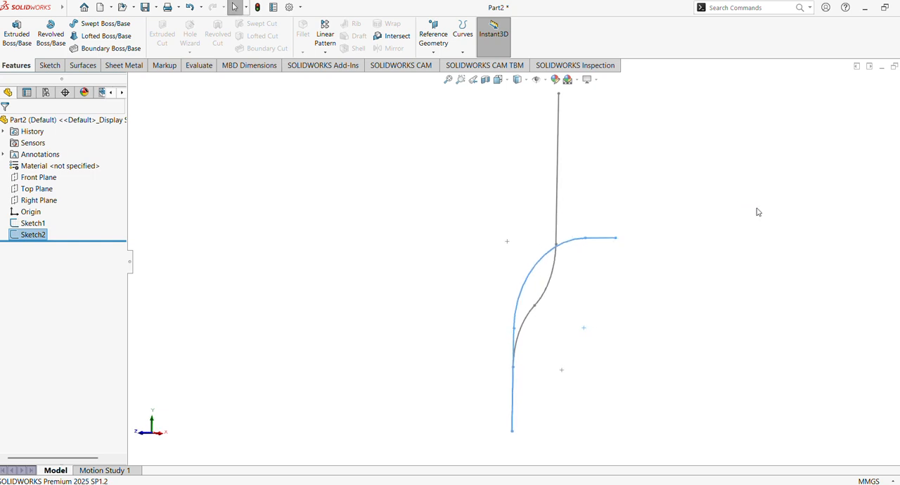
{"action": "left_click", "coordinate": [46, 65]}
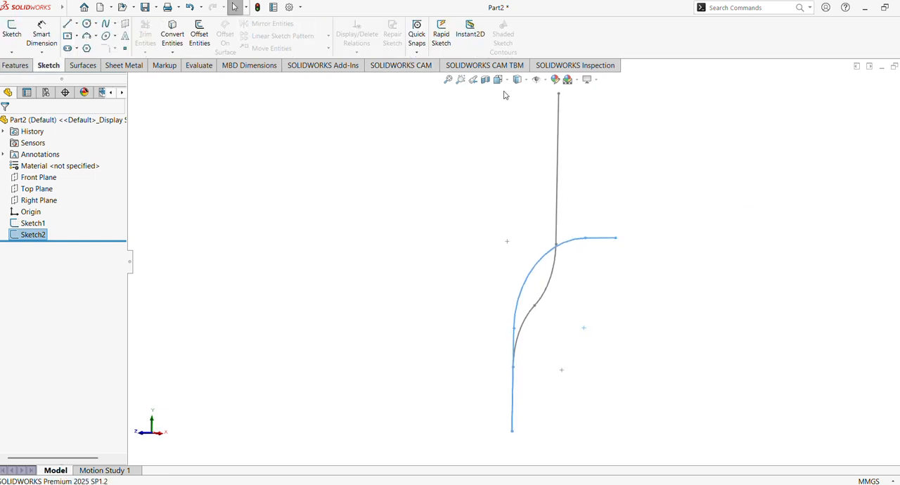
{"action": "left_click", "coordinate": [7, 68]}
{"action": "left_click", "coordinate": [463, 53]}
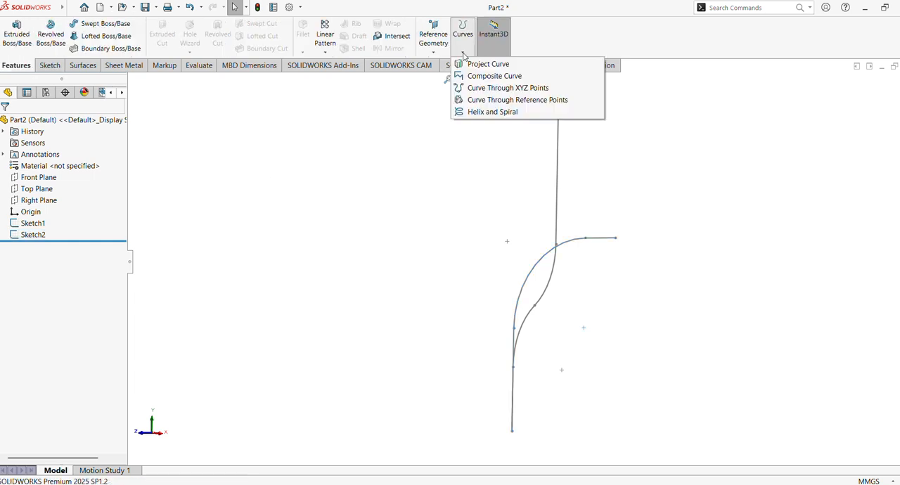
{"action": "left_click", "coordinate": [473, 64]}
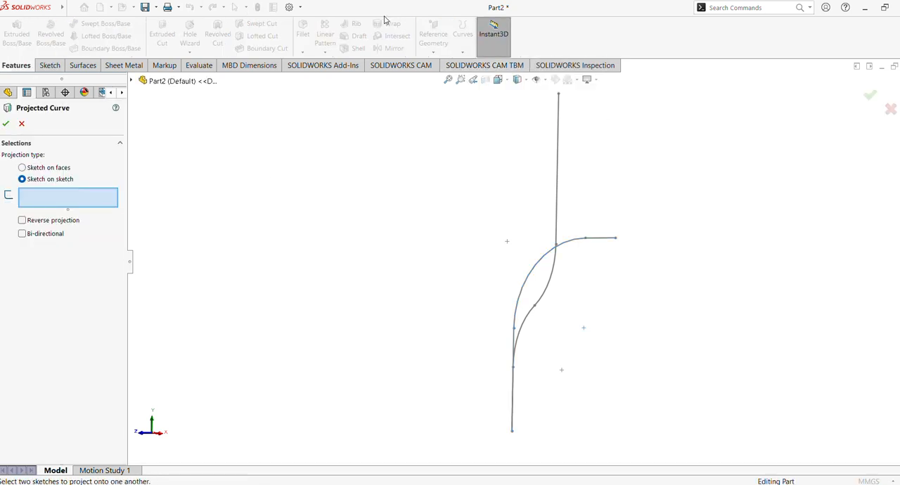
{"action": "left_click", "coordinate": [559, 161]}
{"action": "left_click", "coordinate": [545, 259]}
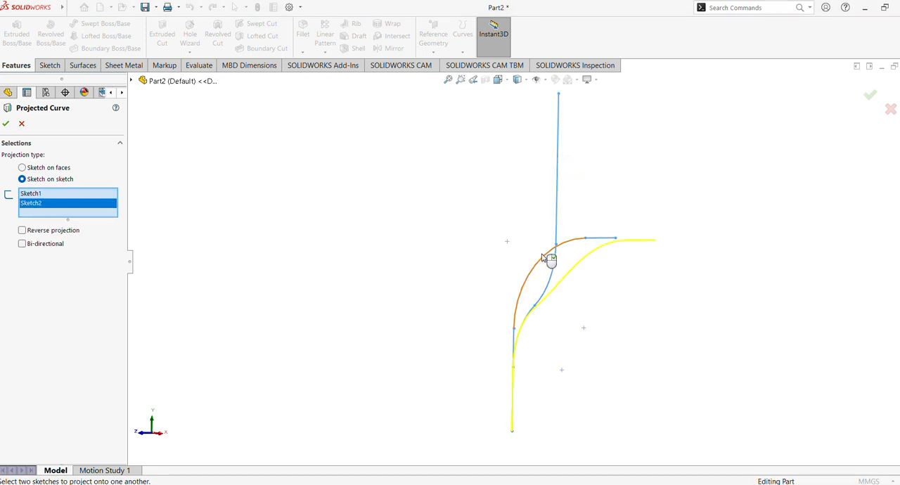
{"action": "mouse_move", "coordinate": [680, 277]}
{"action": "middle_mouse_down"}
{"action": "mouse_move", "coordinate": [643, 261]}
{"action": "mouse_move", "coordinate": [756, 271]}
{"action": "mouse_move", "coordinate": [601, 211]}
{"action": "mouse_move", "coordinate": [621, 215]}
{"action": "mouse_move", "coordinate": [565, 213]}
{"action": "mouse_move", "coordinate": [725, 247]}
{"action": "mouse_move", "coordinate": [710, 239]}
{"action": "middle_mouse_up"}
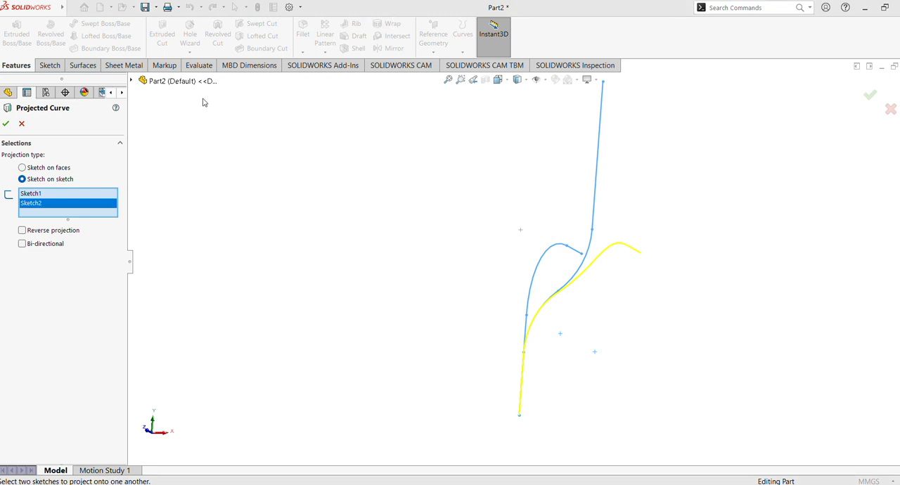
{"action": "left_click", "coordinate": [6, 124]}
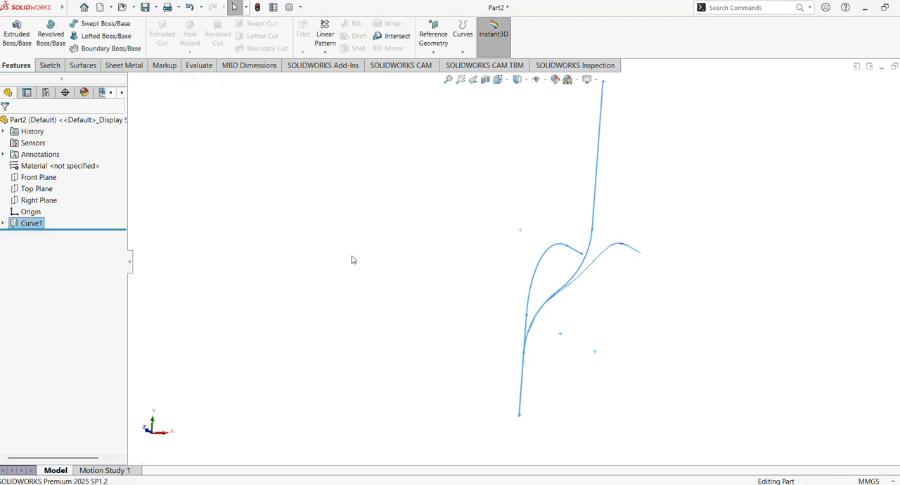
{"action": "middle_click_drag", "start_coordinate": [465, 322], "coordinate": [269, 281]}
{"action": "left_click", "coordinate": [448, 79]}
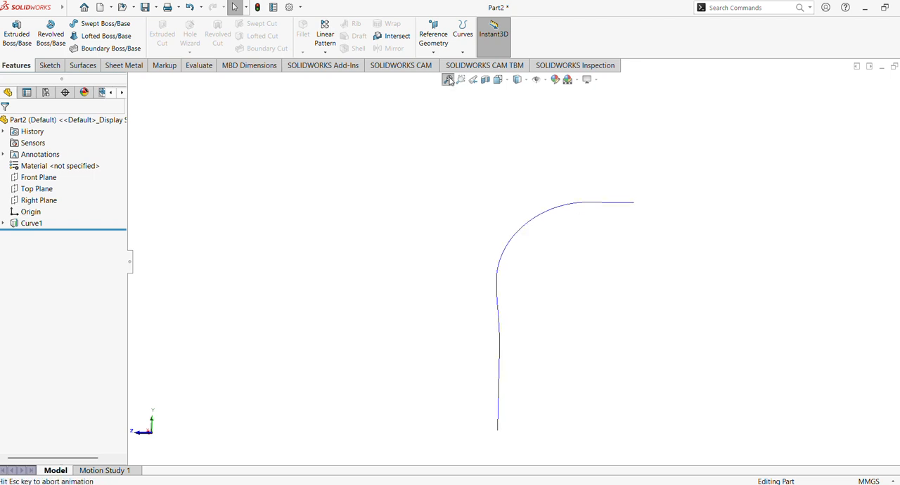
{"action": "left_click", "coordinate": [42, 177]}
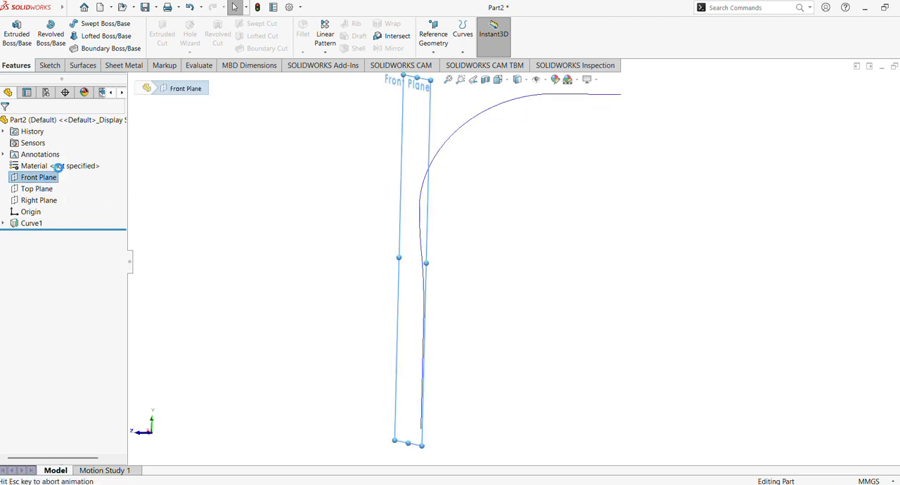
{"action": "left_click", "coordinate": [57, 164]}
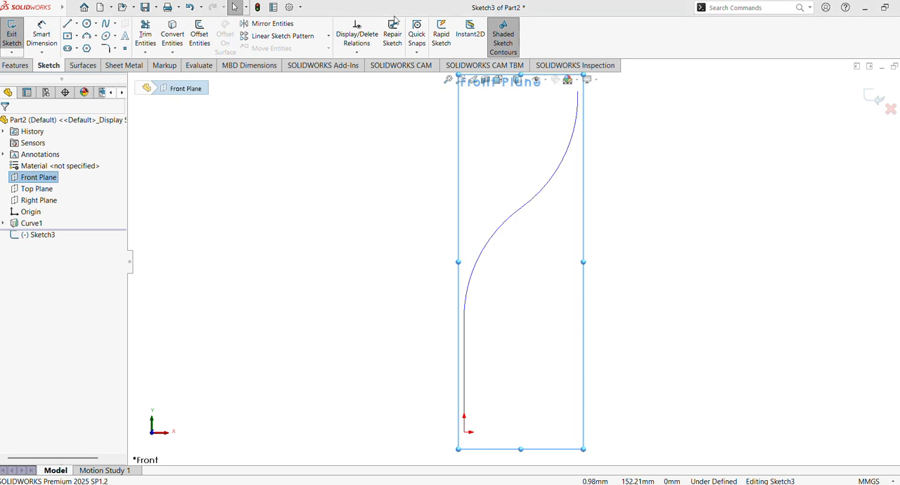
{"action": "left_click", "coordinate": [340, 185]}
{"action": "right_click", "coordinate": [247, 233]}
{"action": "right_click", "coordinate": [40, 238]}
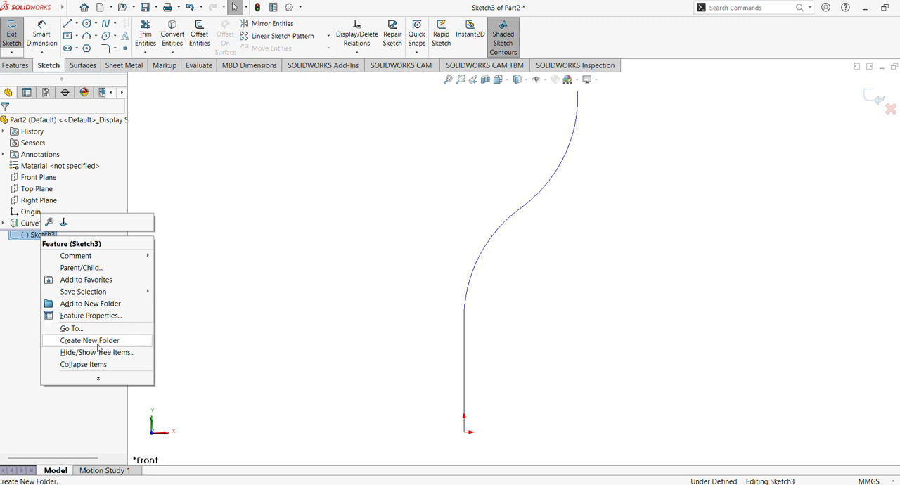
{"action": "left_click", "coordinate": [239, 253]}
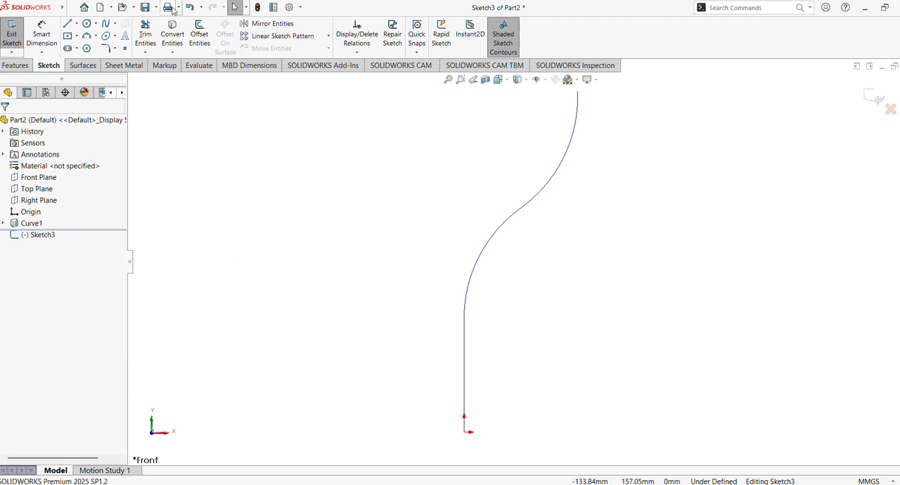
{"action": "left_click", "coordinate": [190, 7]}
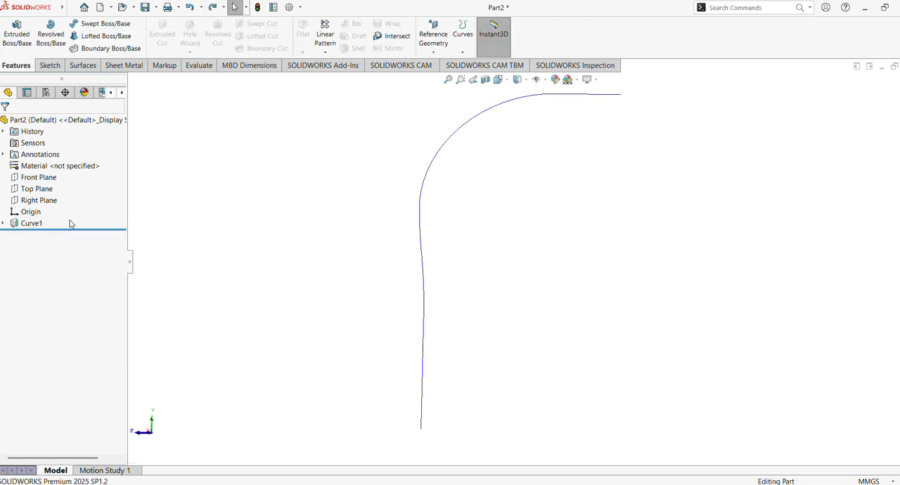
Create a reference plane based on the Front Plane
{"action": "left_click", "coordinate": [39, 178]}
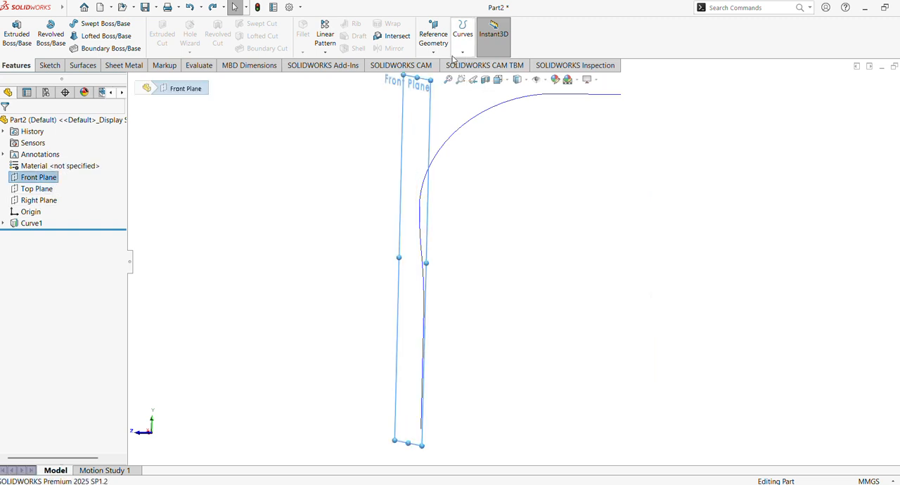
{"action": "left_click", "coordinate": [434, 42]}
{"action": "left_click", "coordinate": [438, 64]}
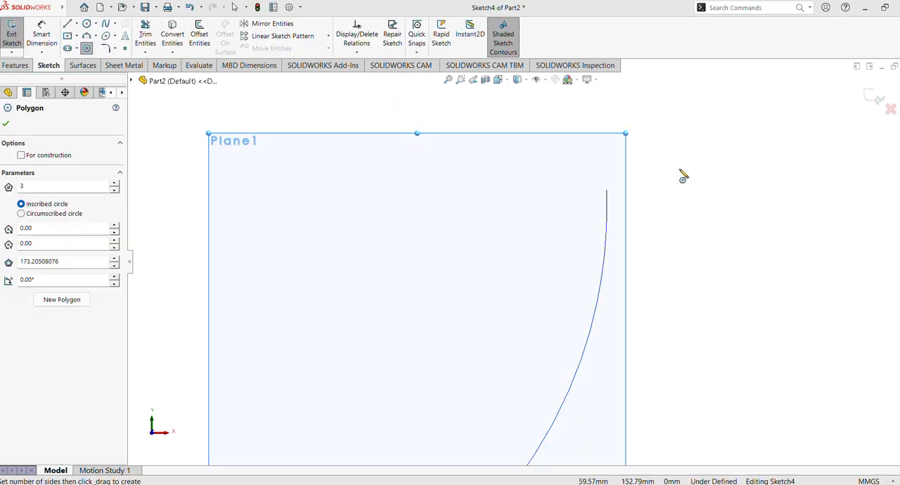
Sketch a three-sided inscribed-circle polygon with sides about 28 mm on the new plane near the curve's end and make its base horizontal
{"action": "mouse_move", "coordinate": [681, 175]}
{"action": "left_mouse_down"}
{"action": "mouse_move", "coordinate": [711, 209]}
{"action": "mouse_move", "coordinate": [790, 218]}
{"action": "mouse_move", "coordinate": [790, 204]}
{"action": "mouse_move", "coordinate": [786, 232]}
{"action": "left_mouse_up"}
{"action": "key", "text": "Escape"}
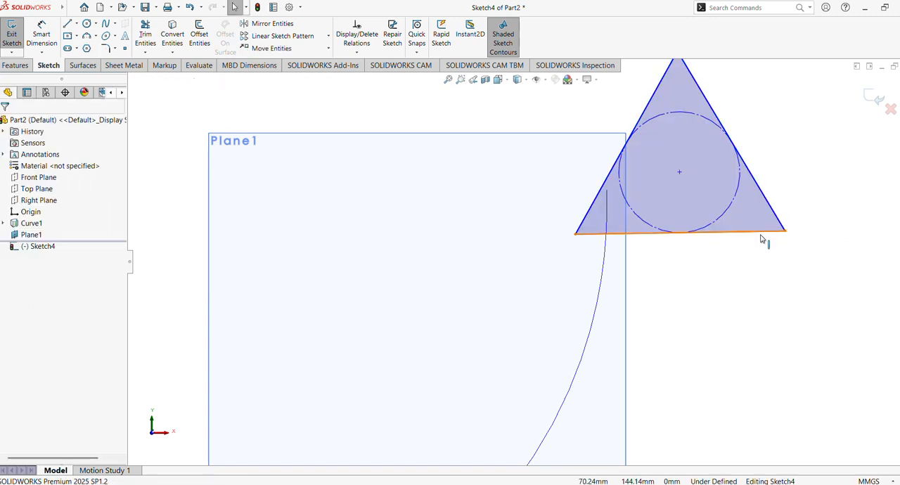
{"action": "left_click", "coordinate": [760, 235]}
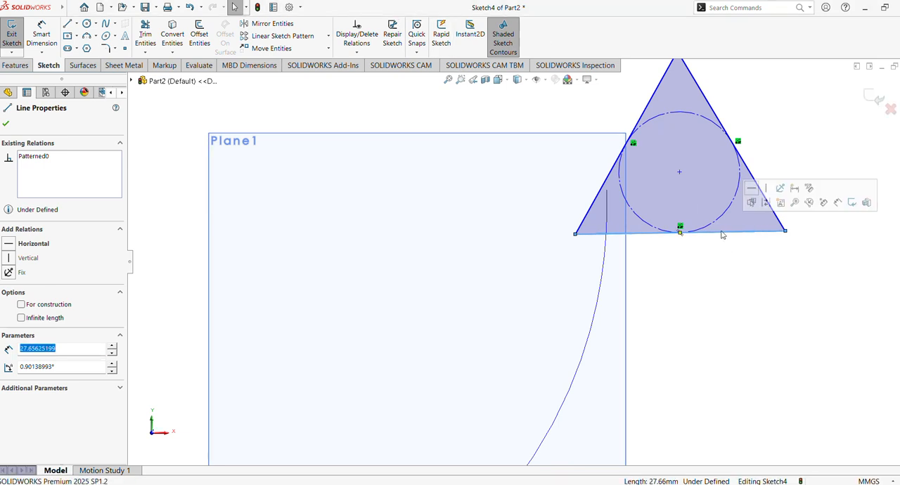
{"action": "left_click", "coordinate": [749, 194]}
{"action": "left_click", "coordinate": [781, 140]}
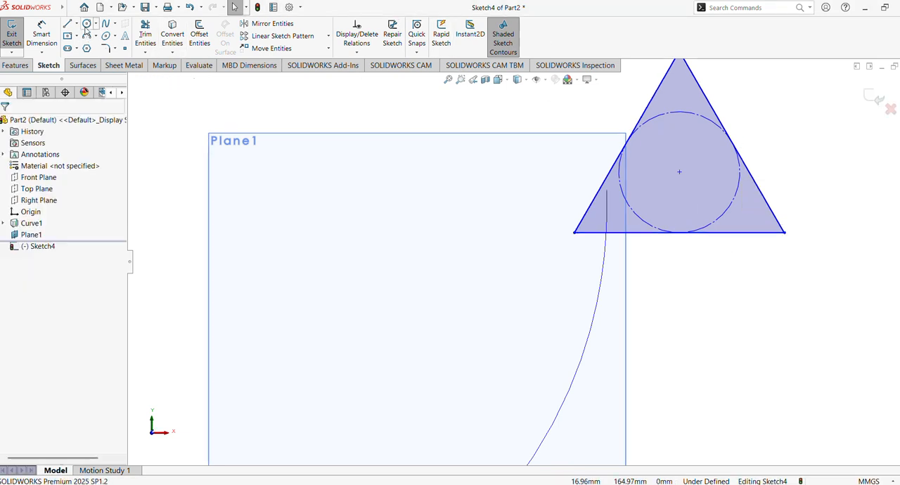
Sketch a circle about 12 mm in diameter centered on the triangle's center point
{"action": "left_click", "coordinate": [87, 25]}
{"action": "left_click", "coordinate": [679, 171]}
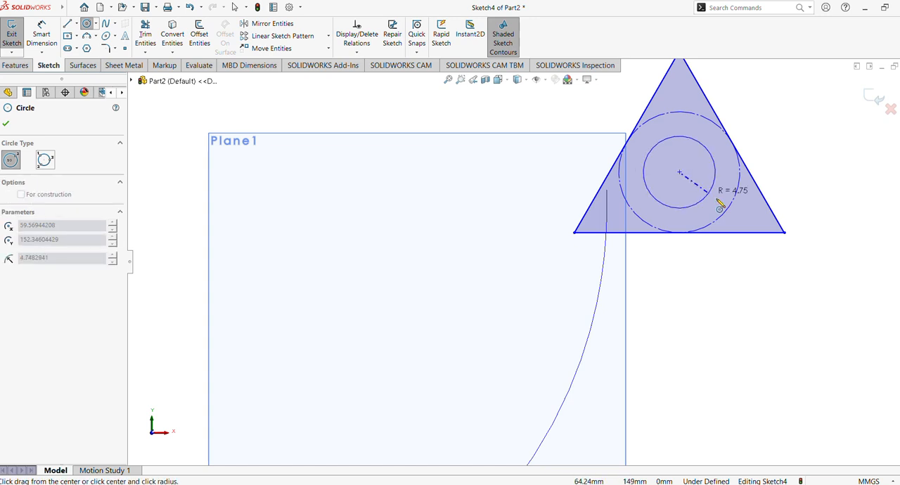
{"action": "left_click", "coordinate": [716, 201]}
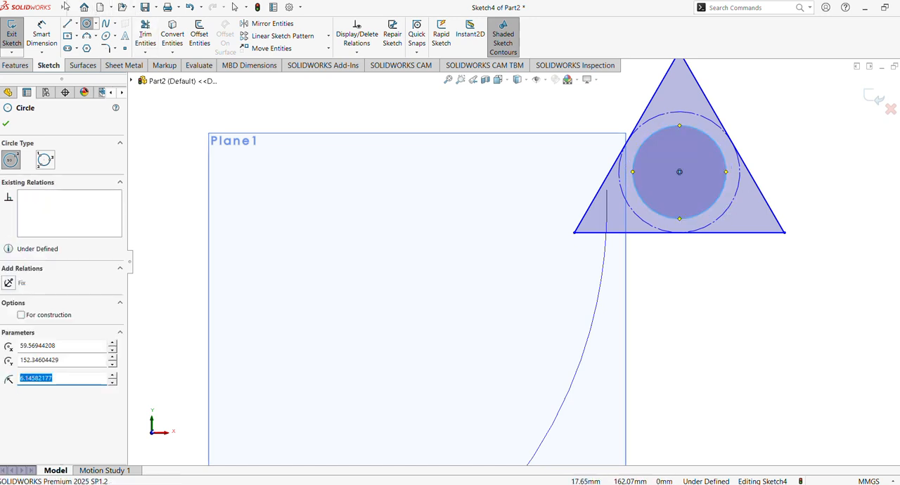
Dimension the central circle's diameter as 50 mm
{"action": "left_click", "coordinate": [42, 39]}
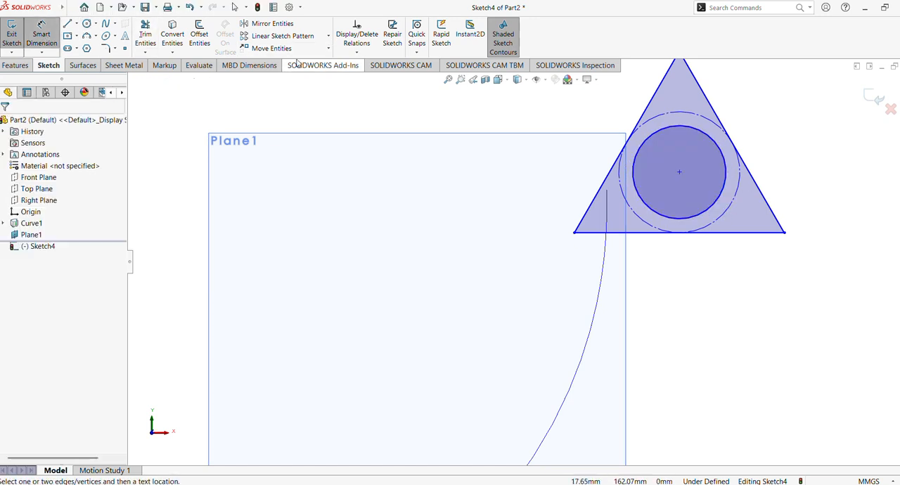
{"action": "left_click", "coordinate": [726, 187]}
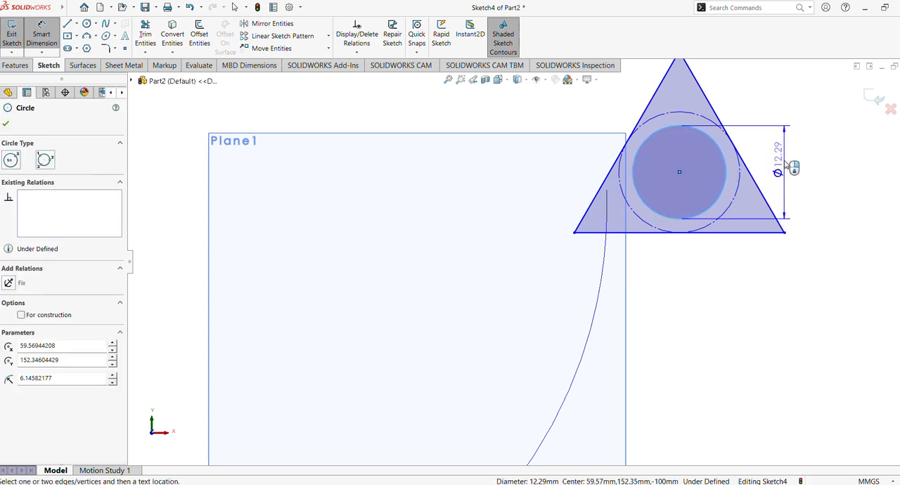
{"action": "left_click", "coordinate": [787, 169]}
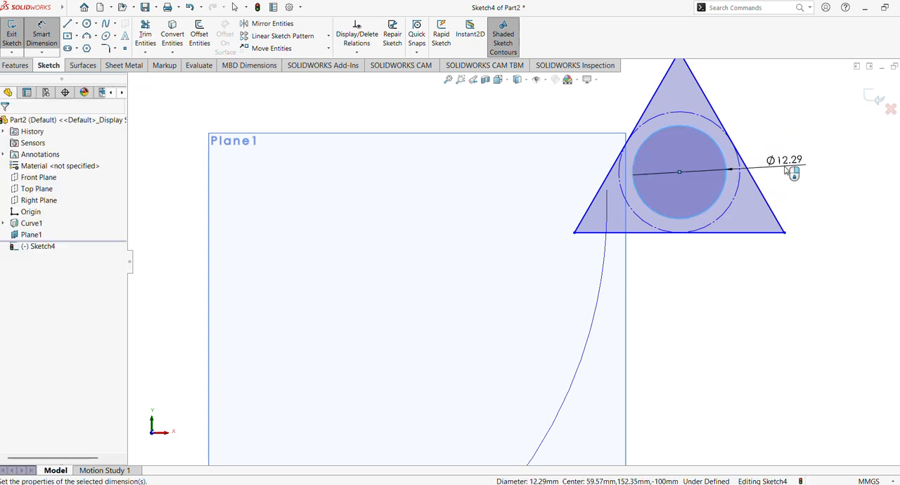
{"action": "type", "text": "50"}
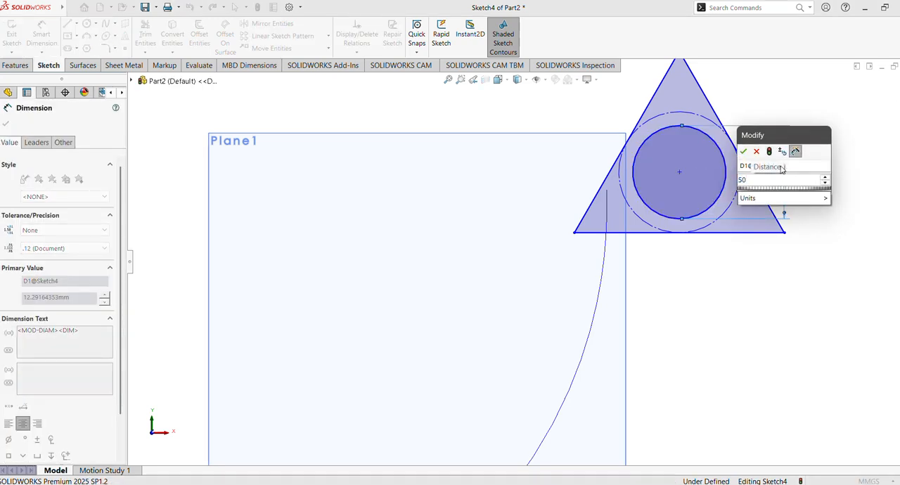
{"action": "key", "text": "Return"}
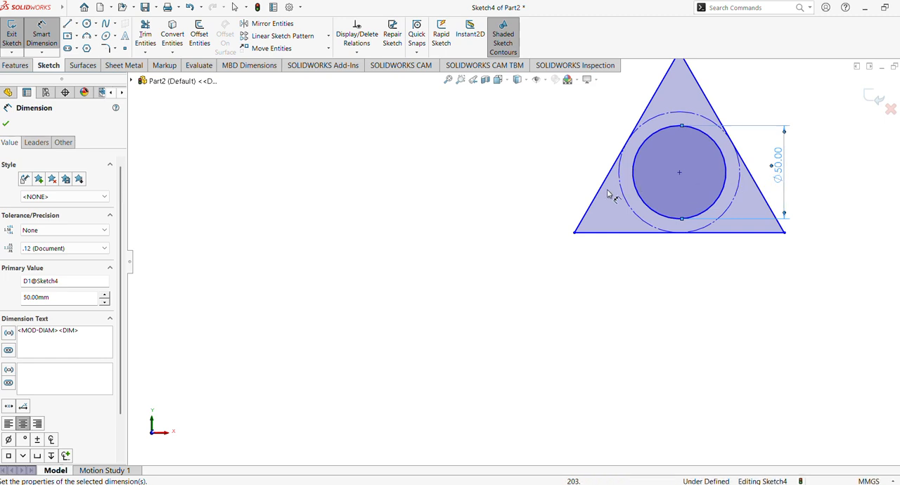
Round all three corners of the triangle with 15 mm sketch fillets
{"action": "scroll", "coordinate": [600, 200], "scroll_direction": "up", "scroll_amount": 6}
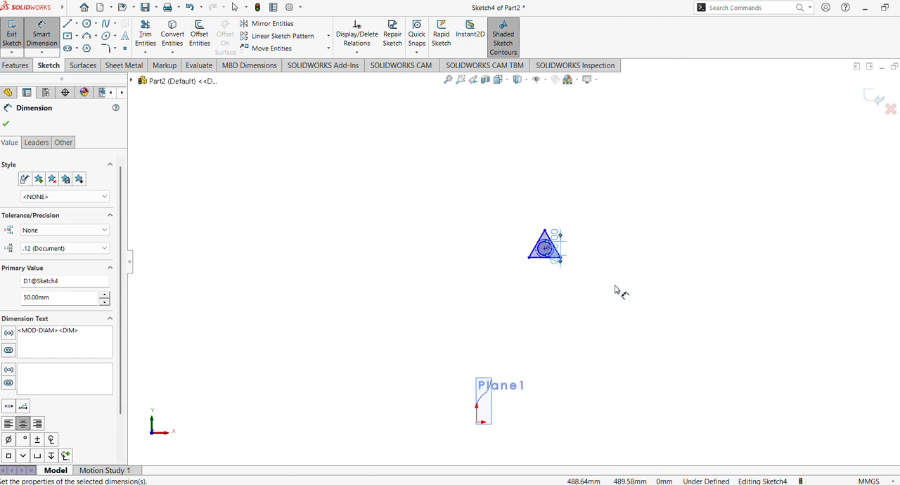
{"action": "scroll", "coordinate": [615, 288], "scroll_direction": "down", "scroll_amount": 6}
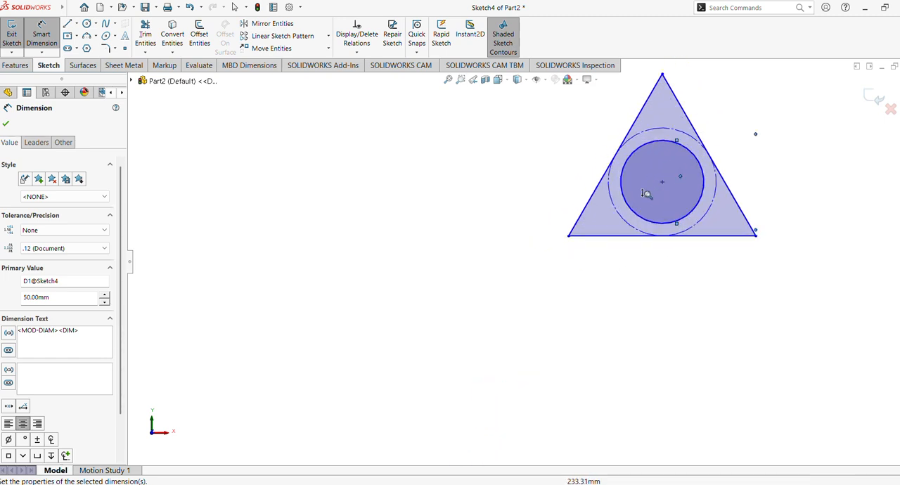
{"action": "scroll", "coordinate": [647, 192], "scroll_direction": "up", "scroll_amount": 1}
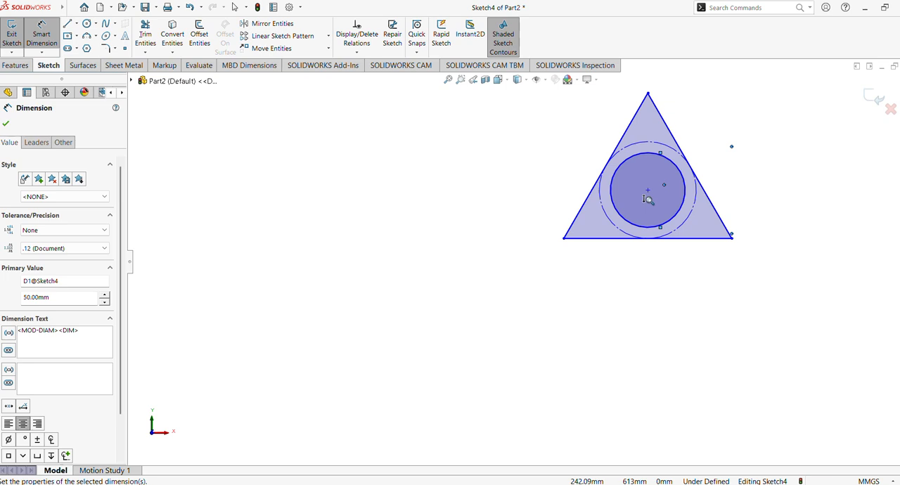
{"action": "scroll", "coordinate": [648, 200], "scroll_direction": "down", "scroll_amount": 1}
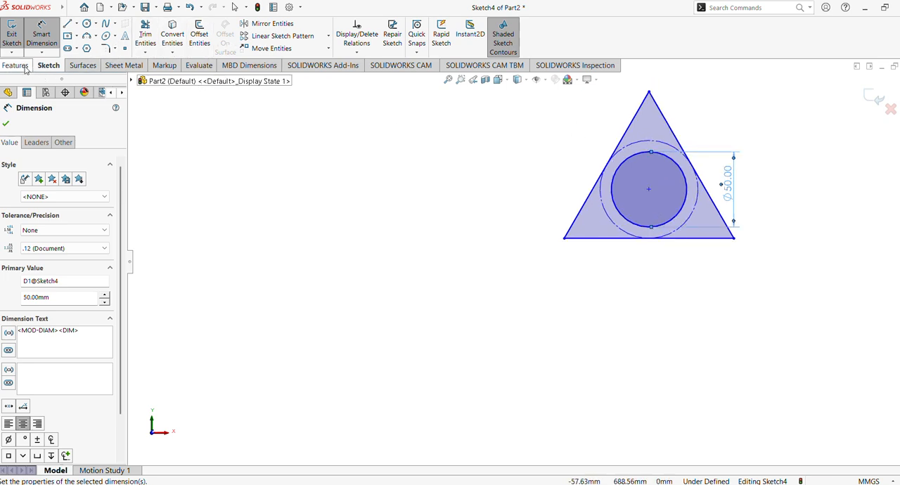
{"action": "left_click", "coordinate": [106, 48]}
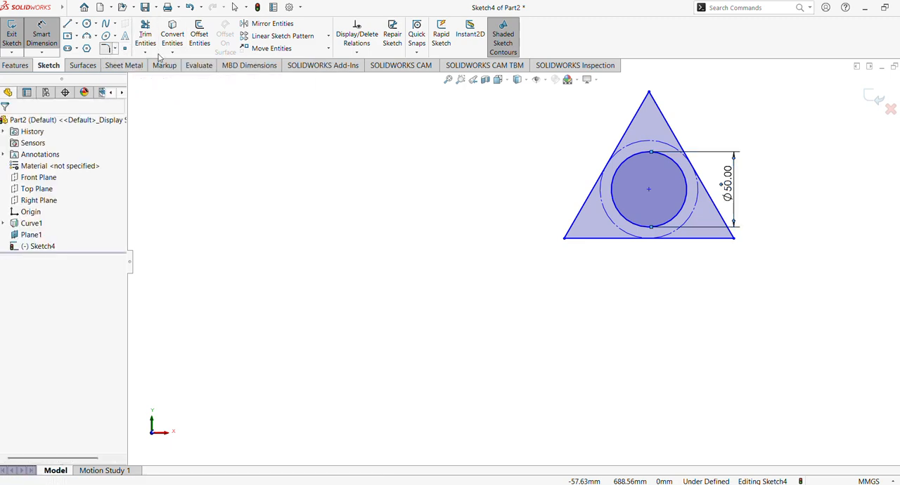
{"action": "left_click", "coordinate": [649, 92]}
{"action": "left_click", "coordinate": [565, 238]}
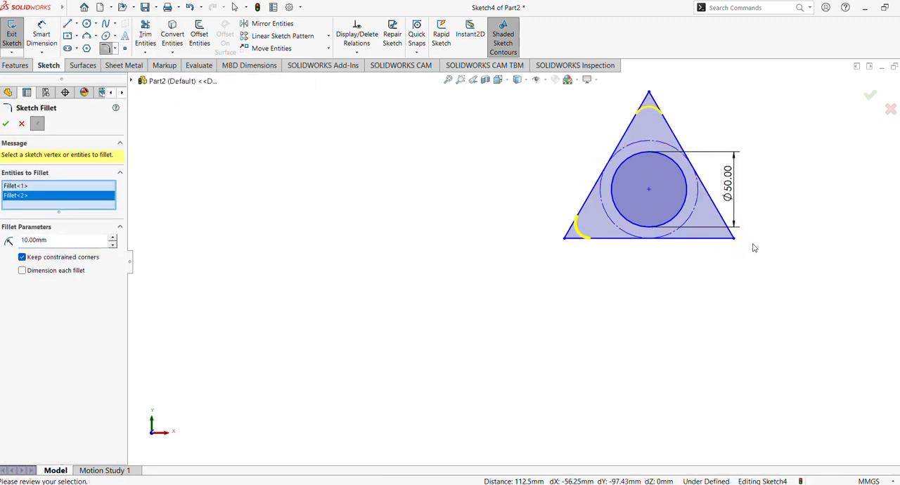
{"action": "left_click", "coordinate": [735, 238]}
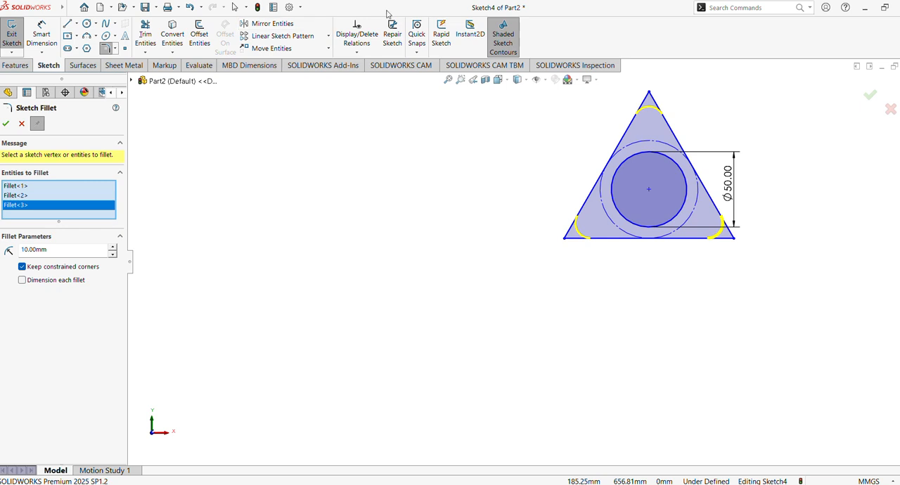
{"action": "double_click", "coordinate": [57, 251]}
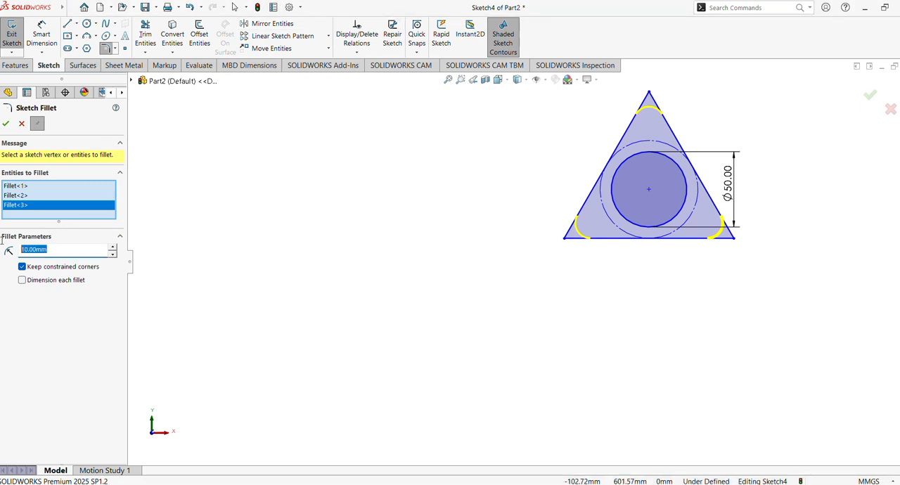
{"action": "type", "text": "15"}
{"action": "key", "text": "Return"}
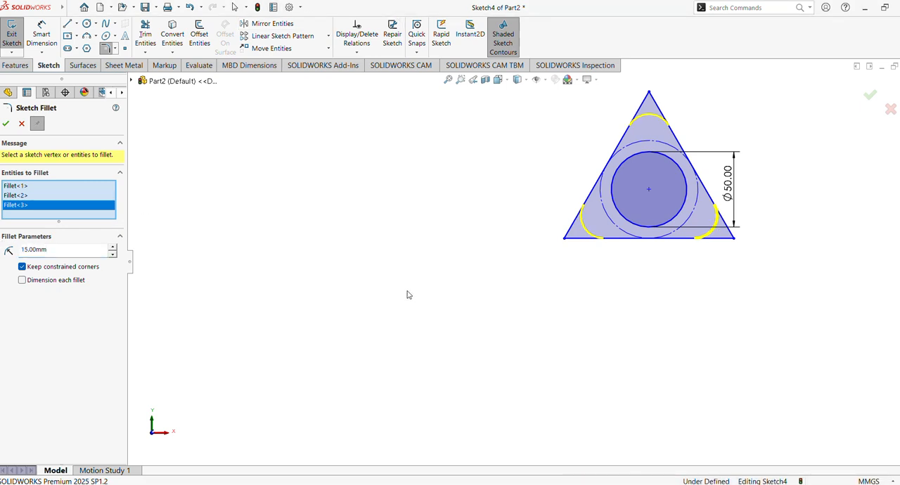
{"action": "left_click", "coordinate": [7, 125]}
Sketch a hole circle about 10 mm in diameter at the center of the triangle's top corner fillet
{"action": "left_click", "coordinate": [87, 25]}
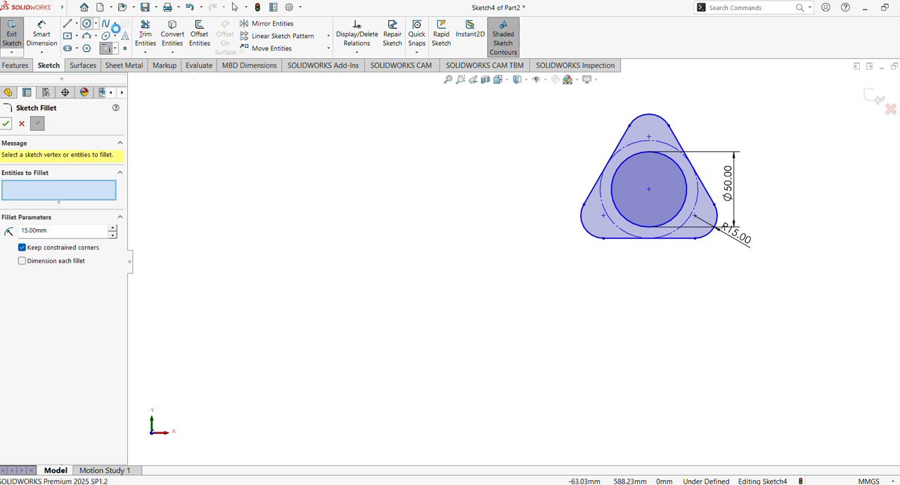
{"action": "left_click", "coordinate": [648, 136]}
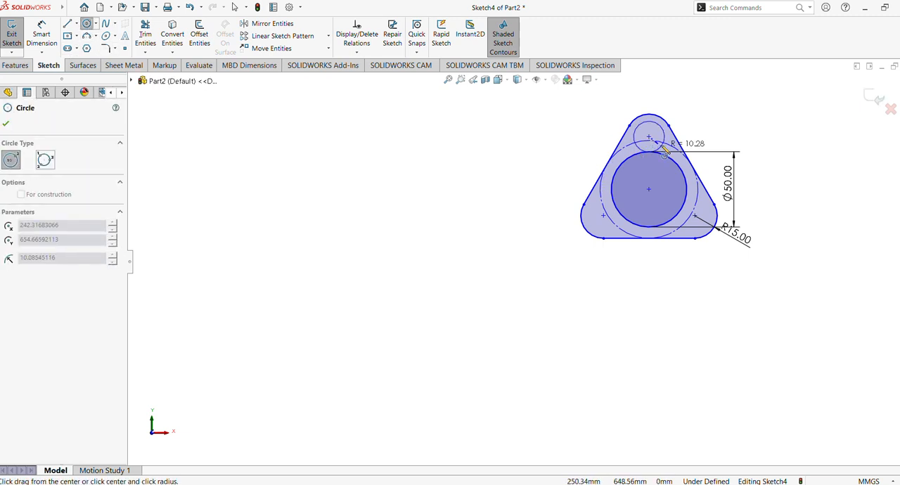
{"action": "left_click", "coordinate": [661, 144]}
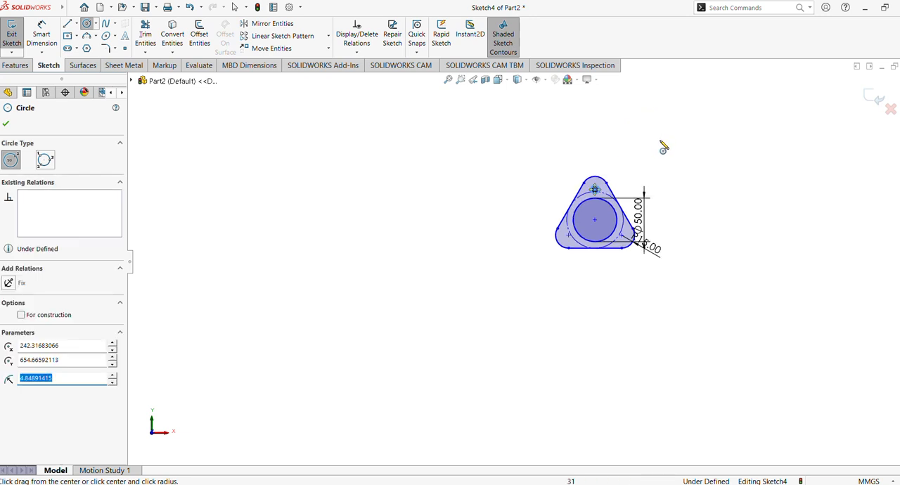
{"action": "left_click", "coordinate": [448, 79]}
{"action": "left_click", "coordinate": [583, 189]}
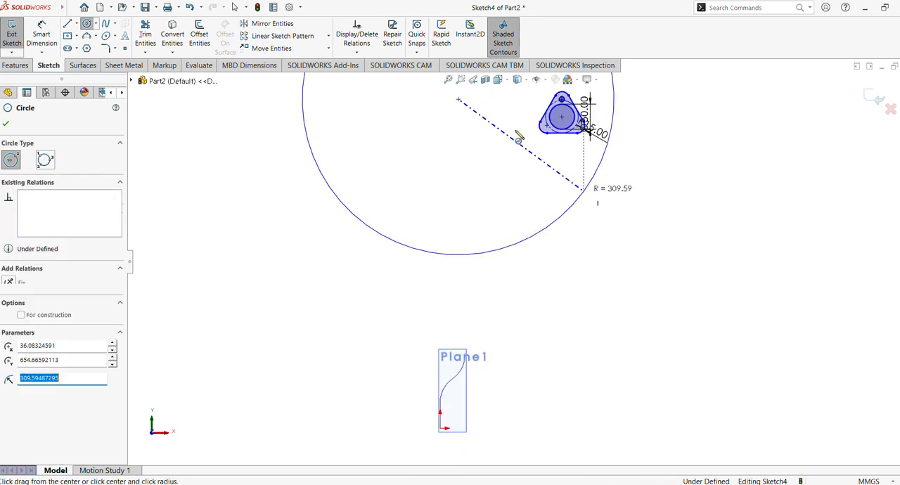
{"action": "key", "text": "ctrl+z"}
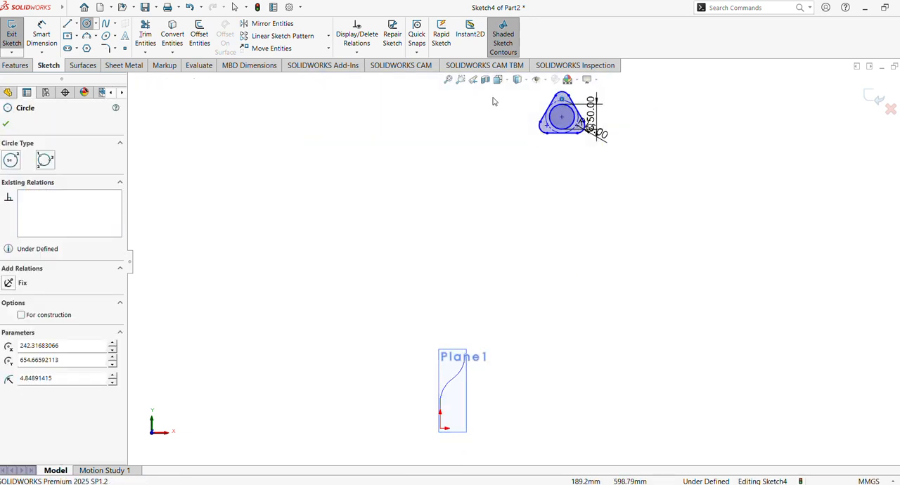
Sketch a circle about 5 mm in diameter at the lower-left fillet's center and a larger circle at the lower-right fillet's center
{"action": "left_click", "coordinate": [462, 81]}
{"action": "left_click_drag", "start_coordinate": [502, 93], "coordinate": [649, 185]}
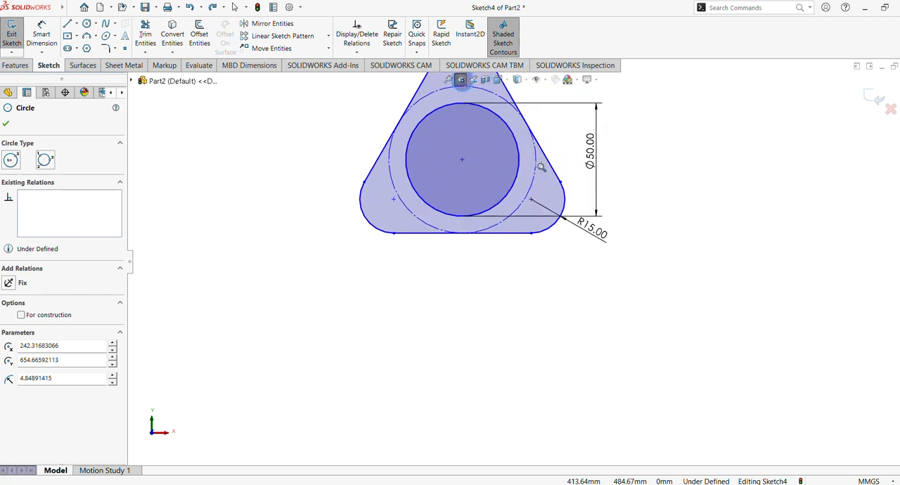
{"action": "mouse_move", "coordinate": [617, 171]}
{"action": "middle_mouse_down", "text": "shift"}
{"action": "mouse_move", "coordinate": [634, 211]}
{"action": "mouse_move", "coordinate": [636, 195]}
{"action": "middle_mouse_up", "text": "shift"}
{"action": "middle_click_drag", "start_coordinate": [636, 195], "coordinate": [695, 300], "text": "ctrl"}
{"action": "mouse_move", "coordinate": [695, 300]}
{"action": "middle_mouse_down", "text": "shift"}
{"action": "mouse_move", "coordinate": [700, 259]}
{"action": "mouse_move", "coordinate": [684, 173]}
{"action": "middle_mouse_up", "text": "shift"}
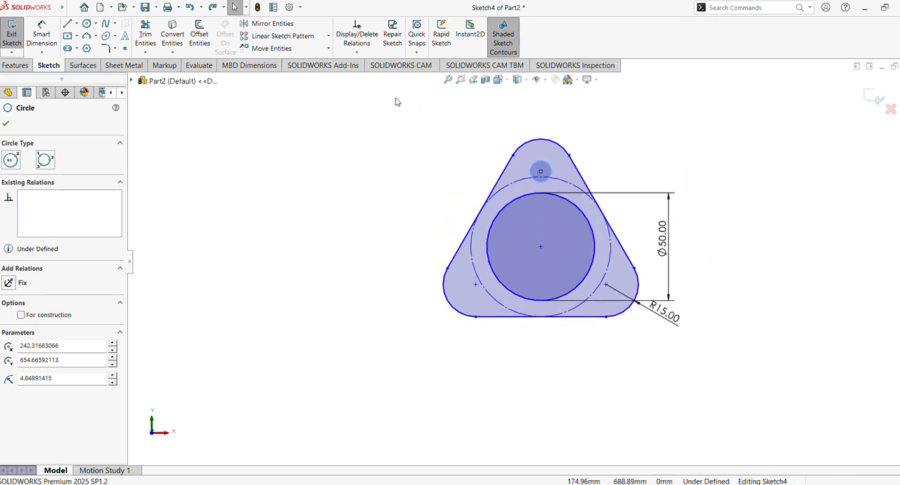
{"action": "left_click", "coordinate": [85, 25]}
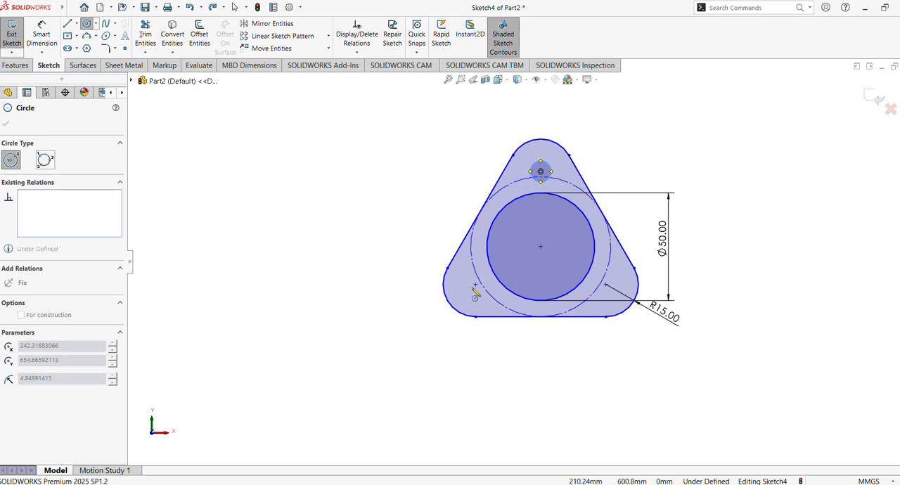
{"action": "left_click_drag", "start_coordinate": [476, 284], "coordinate": [480, 287]}
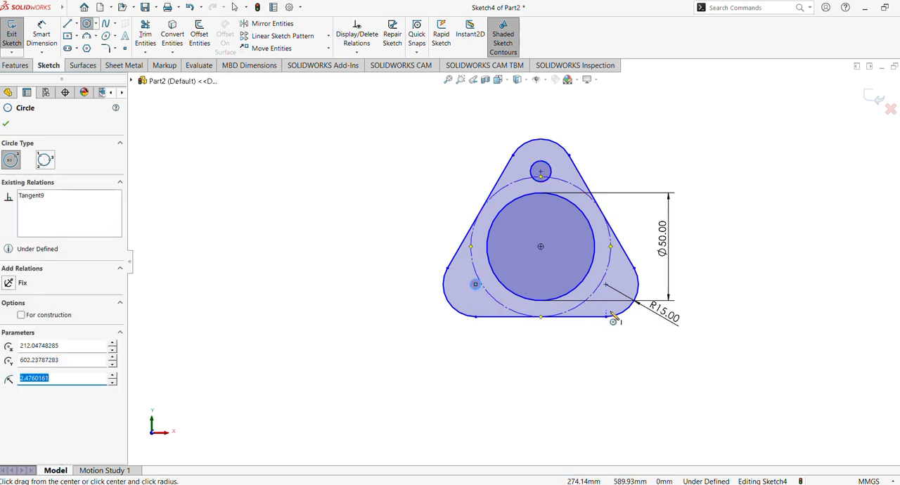
{"action": "left_click_drag", "start_coordinate": [606, 284], "coordinate": [625, 291]}
{"action": "left_click", "coordinate": [6, 123]}
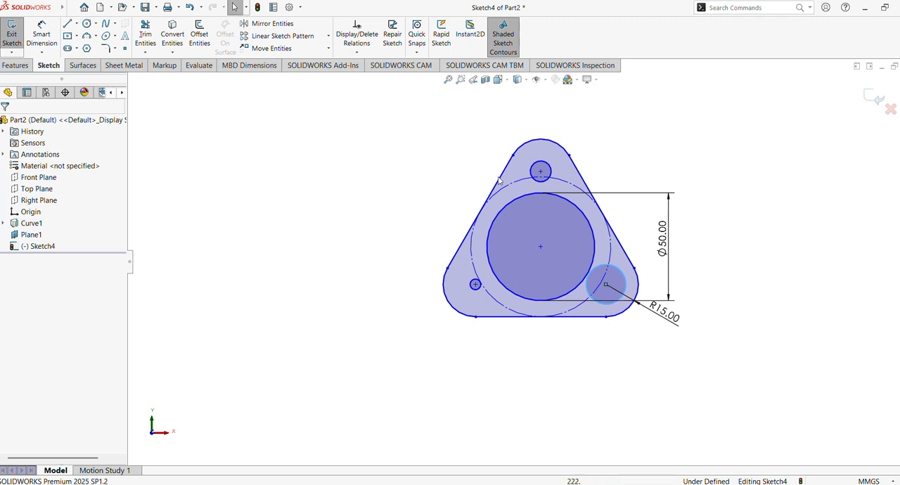
Add an Equal relation between the three corner hole circles
{"action": "left_click", "coordinate": [541, 171]}
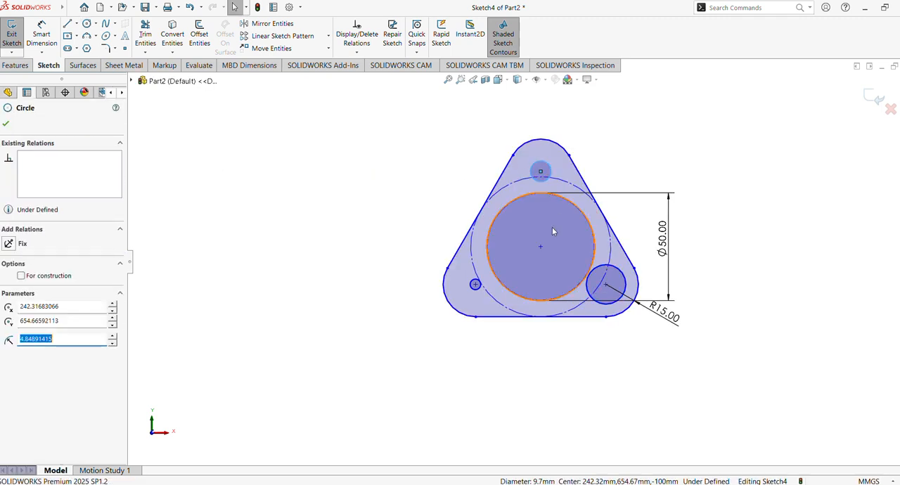
{"action": "left_click", "coordinate": [476, 292], "text": "ctrl"}
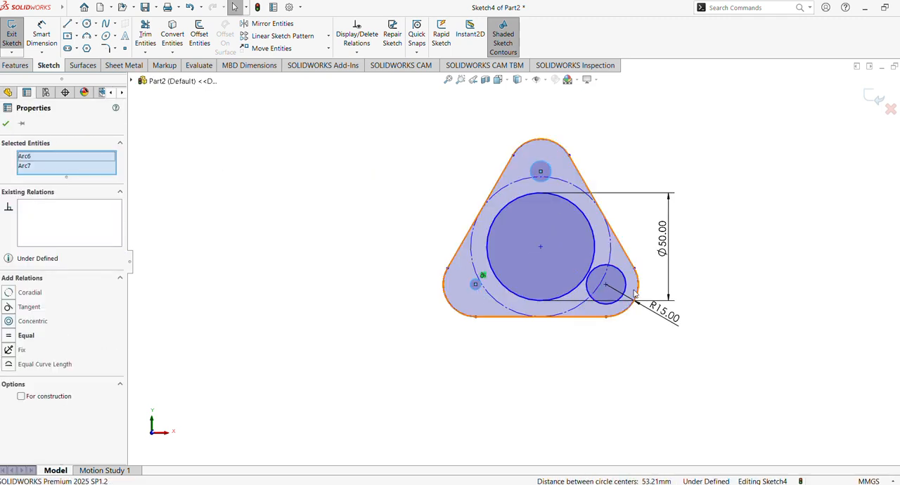
{"action": "left_click", "coordinate": [627, 286], "text": "ctrl"}
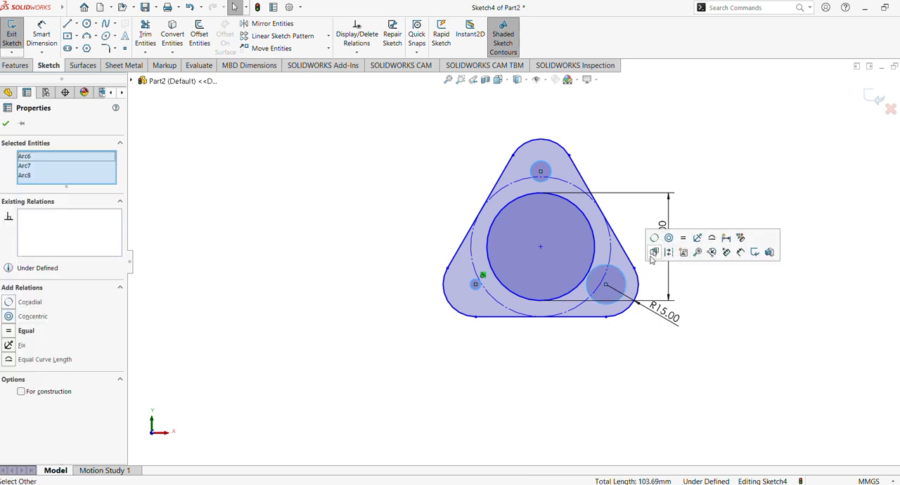
{"action": "left_click", "coordinate": [685, 243]}
{"action": "left_click", "coordinate": [692, 174]}
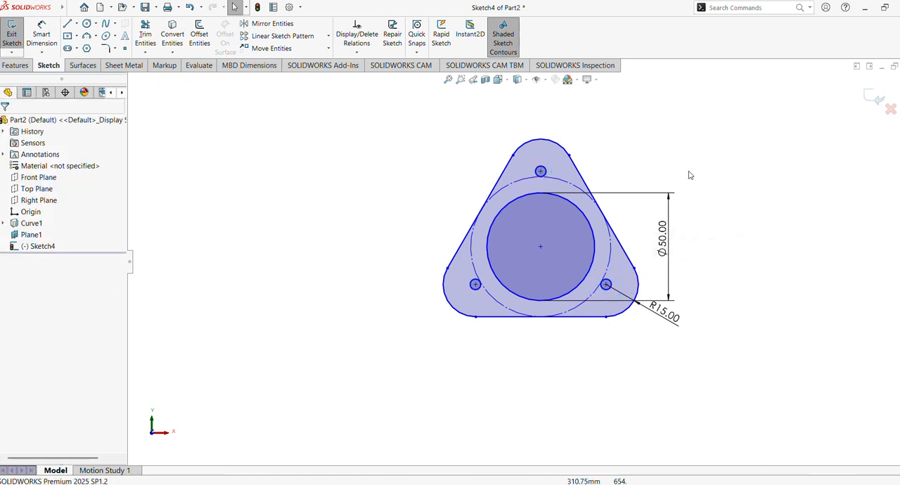
Dimension the top corner hole's diameter as 15 mm
{"action": "left_click", "coordinate": [45, 36]}
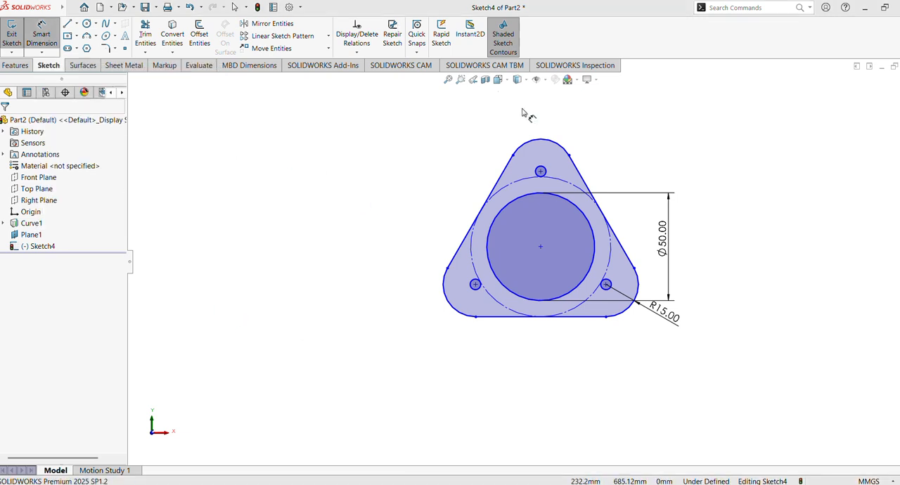
{"action": "left_click", "coordinate": [548, 171]}
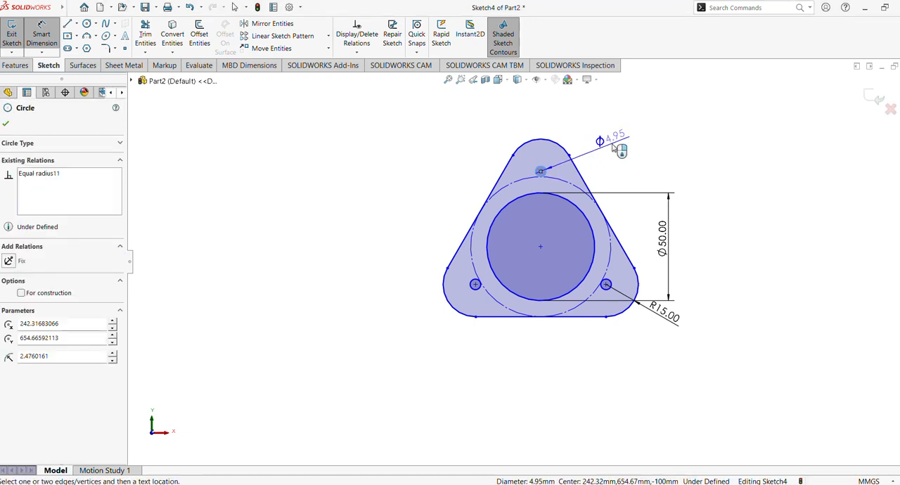
{"action": "left_click", "coordinate": [614, 148]}
{"action": "type", "text": "1"}
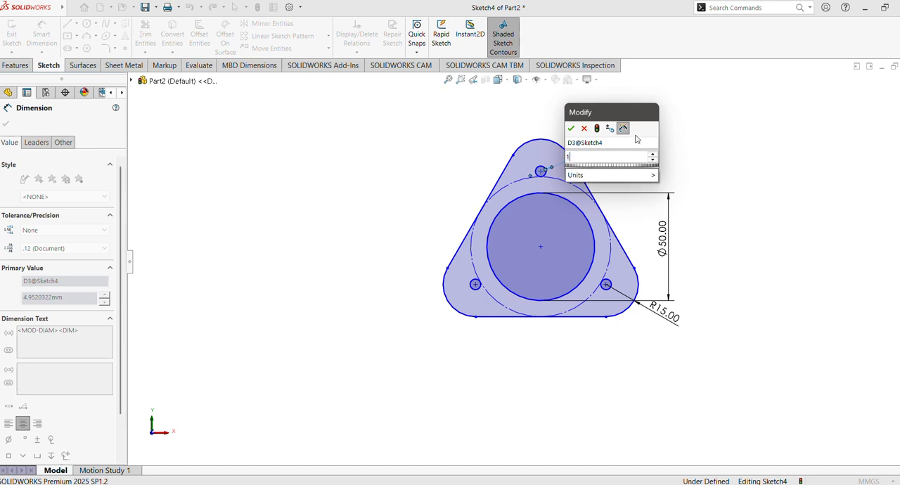
{"action": "key", "text": "Return"}
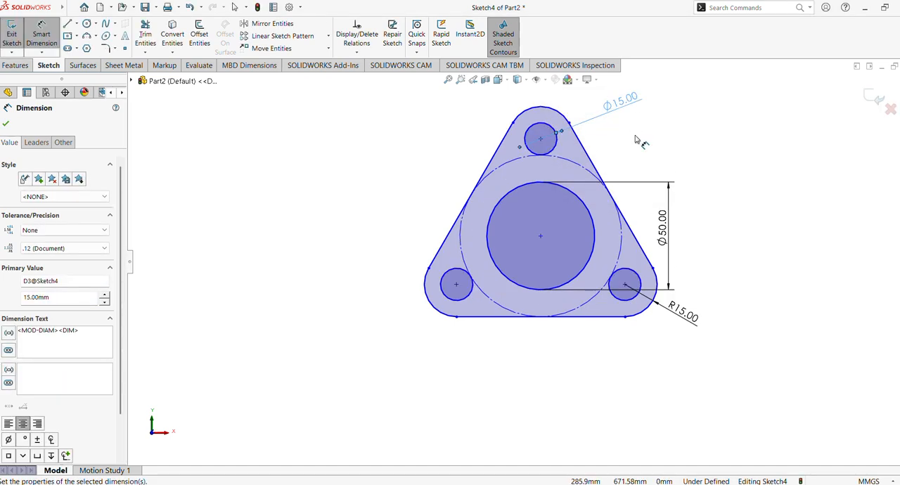
{"action": "left_click", "coordinate": [7, 124]}
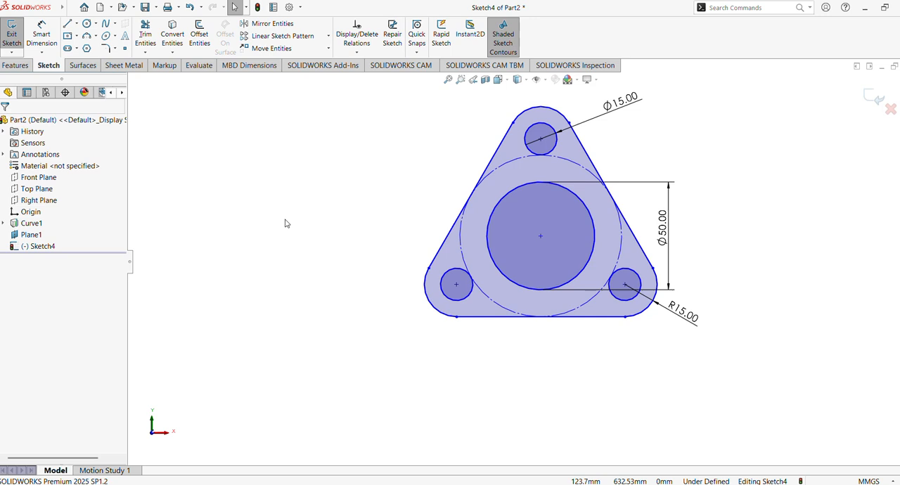
{"action": "left_click", "coordinate": [49, 43]}
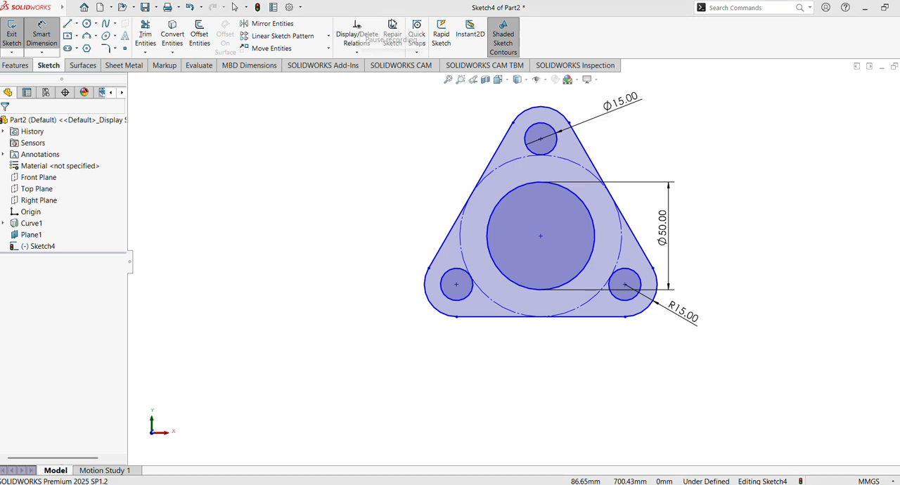
{"action": "left_click", "coordinate": [541, 237]}
{"action": "left_click", "coordinate": [625, 284]}
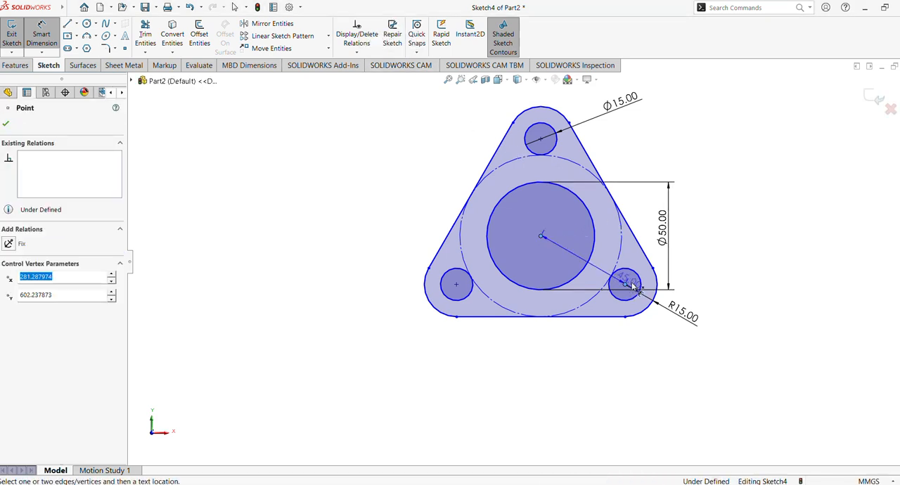
{"action": "left_click", "coordinate": [721, 267]}
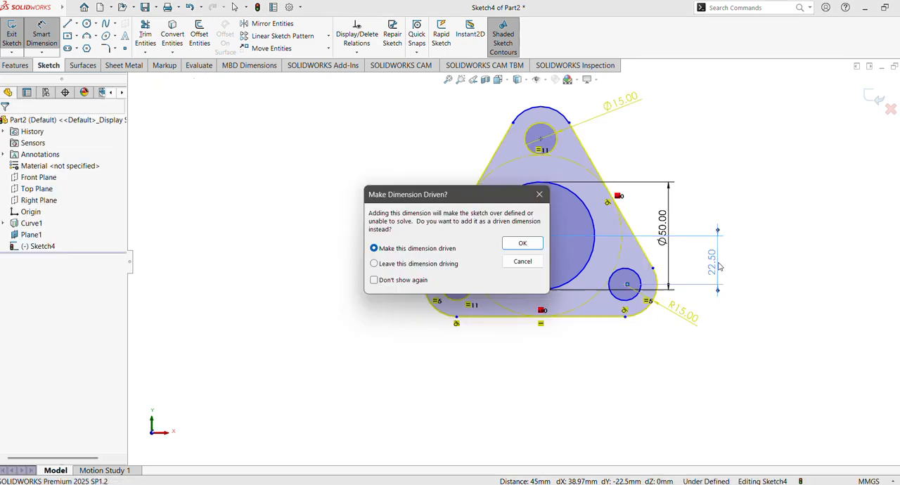
{"action": "left_click", "coordinate": [540, 197]}
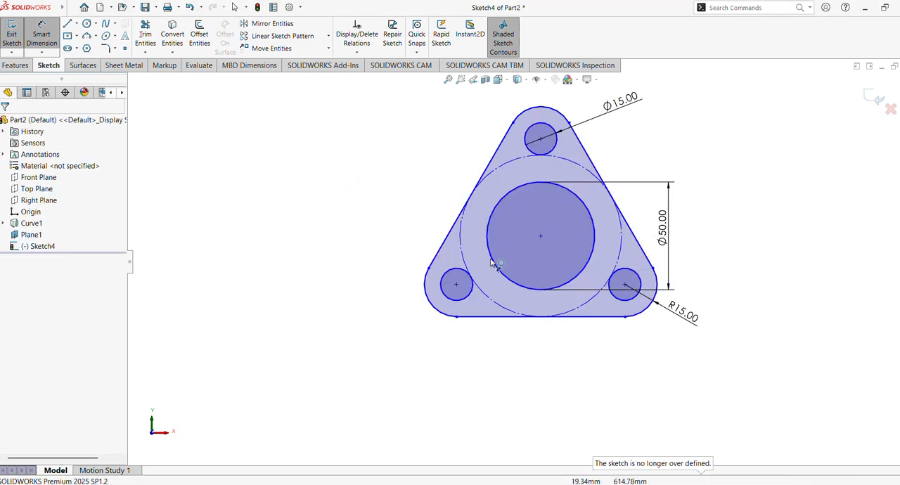
{"action": "key", "text": "Escape"}
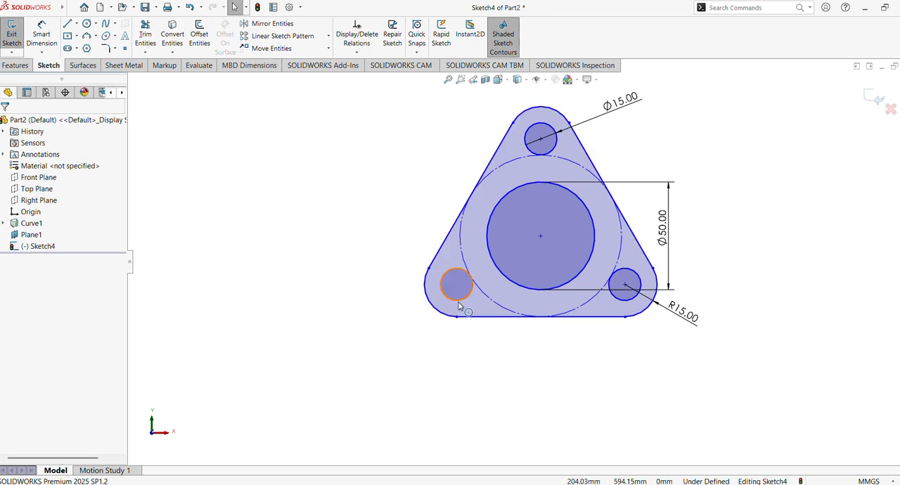
Delete the Tangent relation between the lower-left corner hole and the construction circle, and check the lower-right hole's relations
{"action": "left_click", "coordinate": [471, 279]}
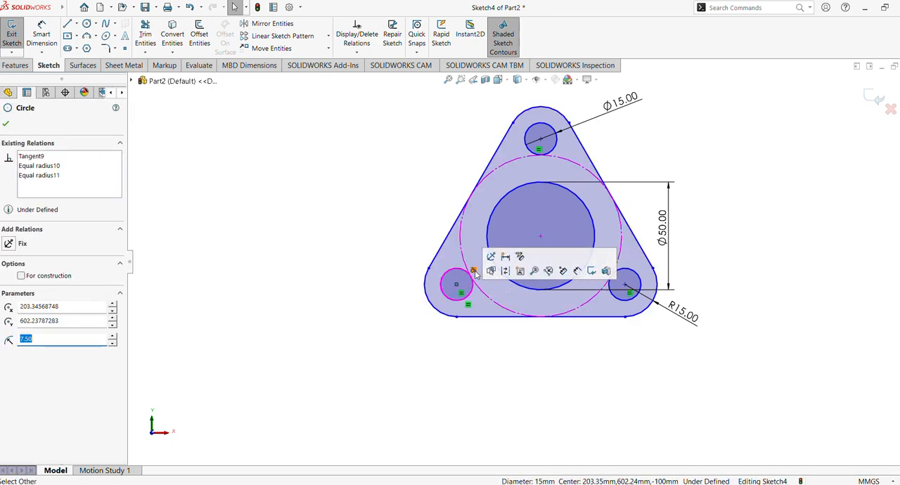
{"action": "key", "text": "Escape"}
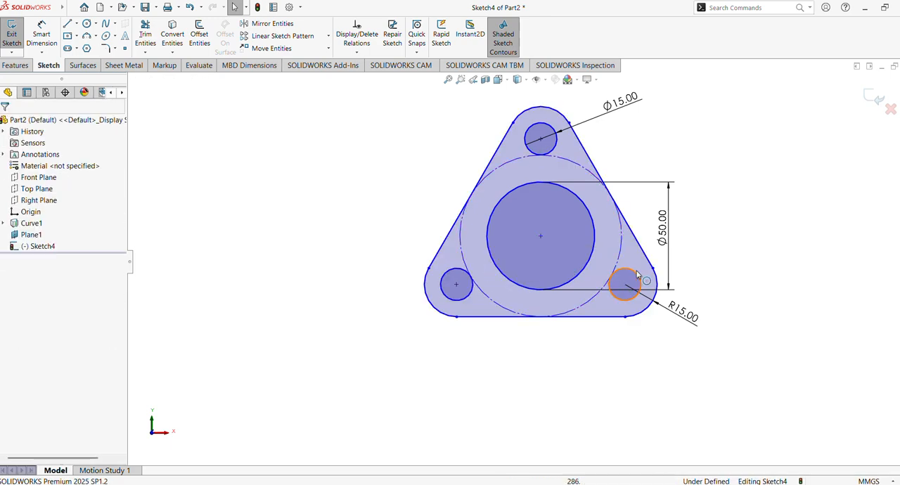
{"action": "left_click", "coordinate": [636, 275]}
{"action": "left_click", "coordinate": [635, 261]}
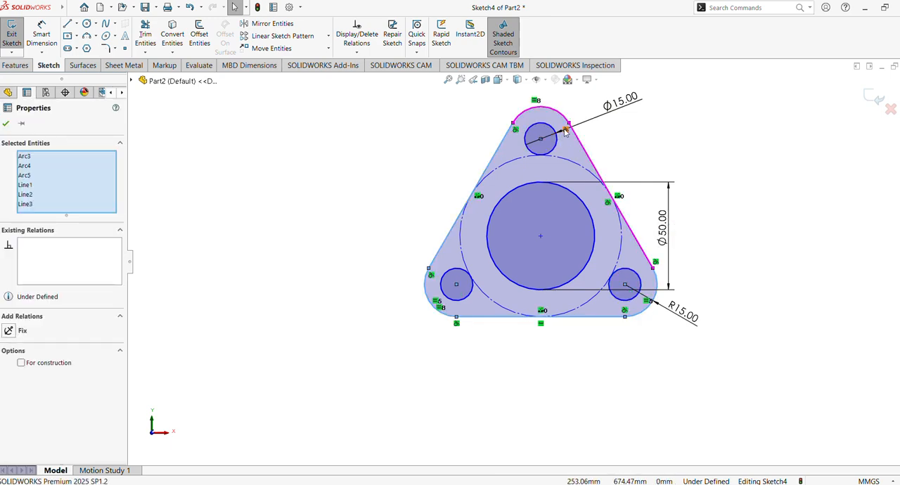
{"action": "left_click", "coordinate": [636, 280]}
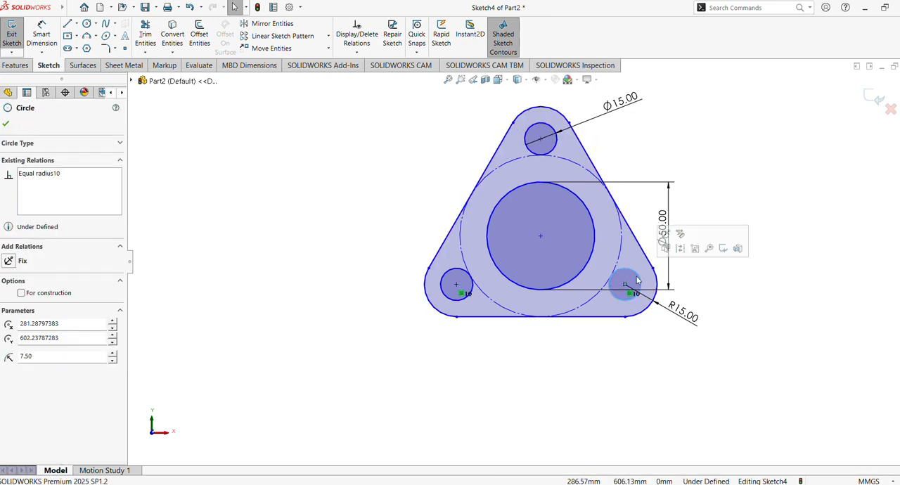
{"action": "left_click", "coordinate": [748, 299]}
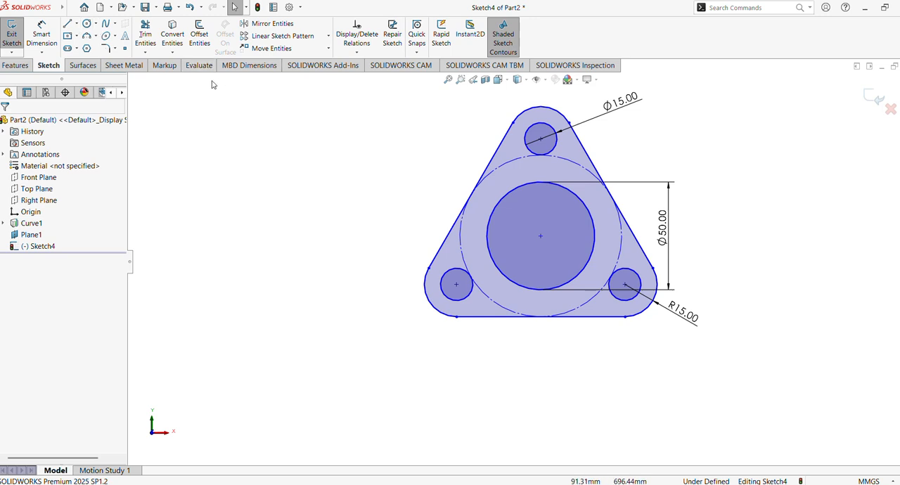
Dimension the vertical distance between the central hole's center and the lower-right corner hole's center as 25 mm
{"action": "left_click", "coordinate": [47, 34]}
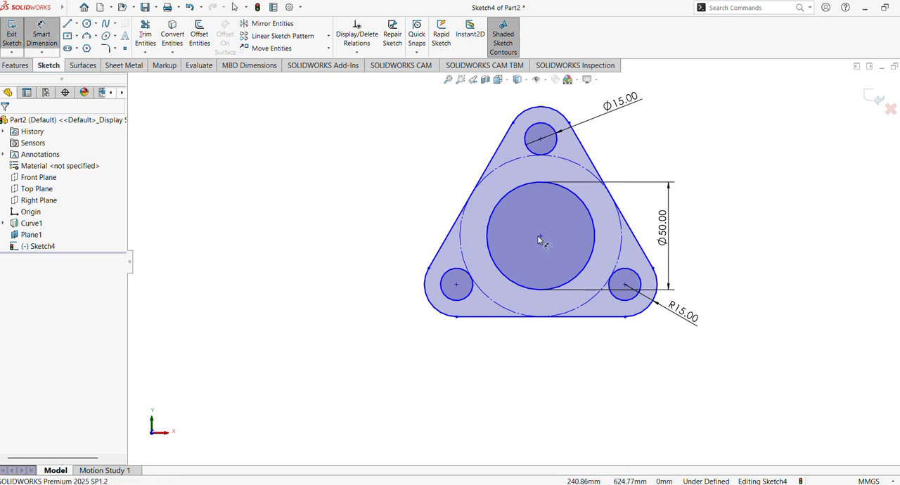
{"action": "left_click", "coordinate": [539, 237]}
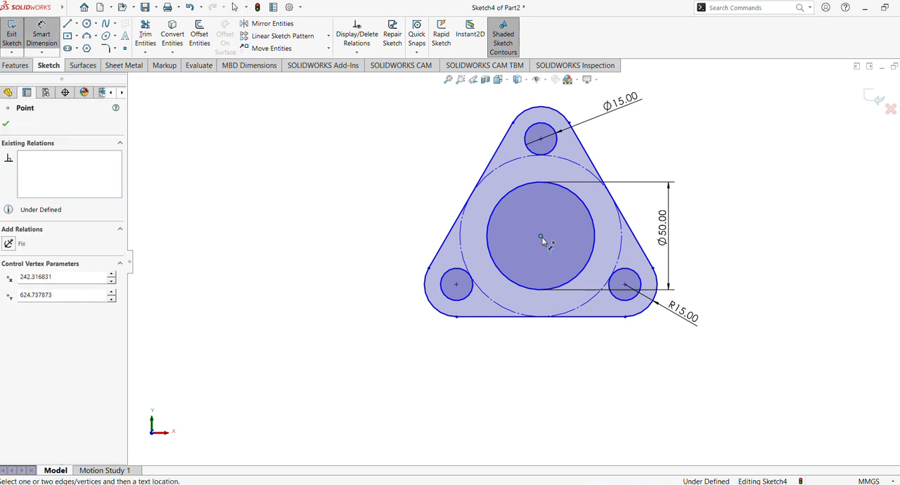
{"action": "left_click", "coordinate": [627, 286]}
{"action": "left_click", "coordinate": [713, 270]}
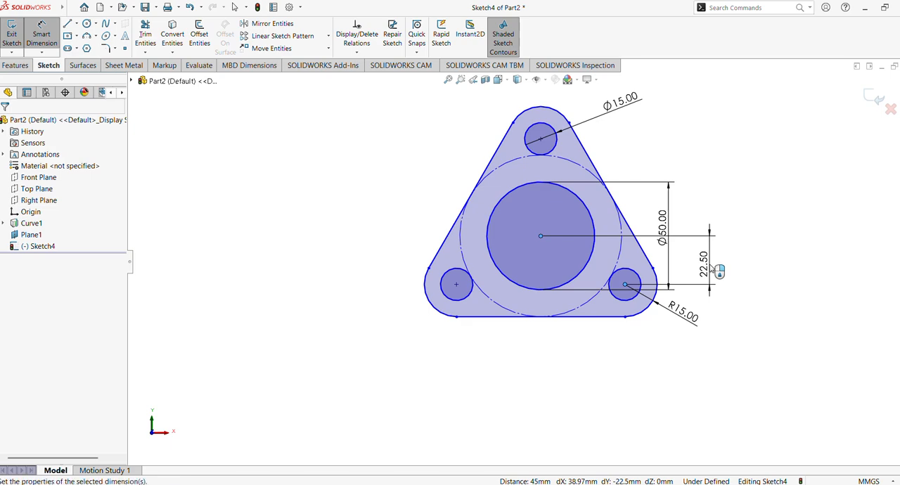
{"action": "key", "text": "Return"}
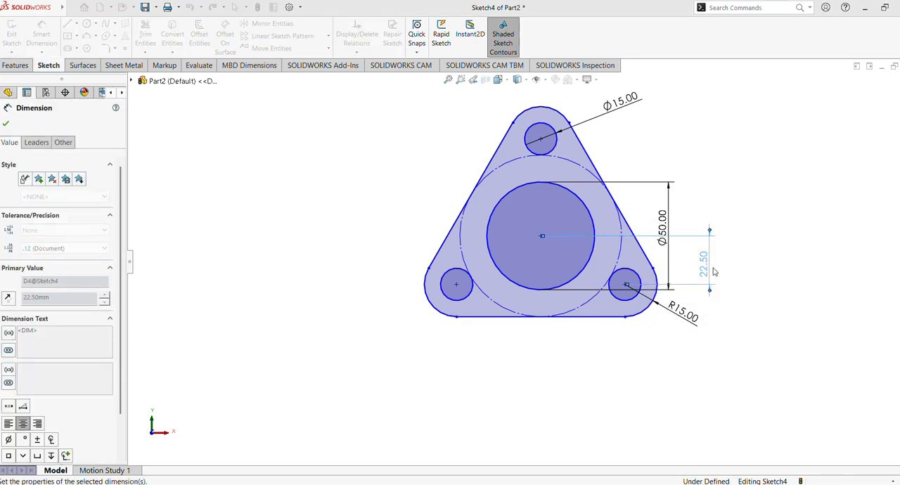
{"action": "left_click", "coordinate": [5, 125]}
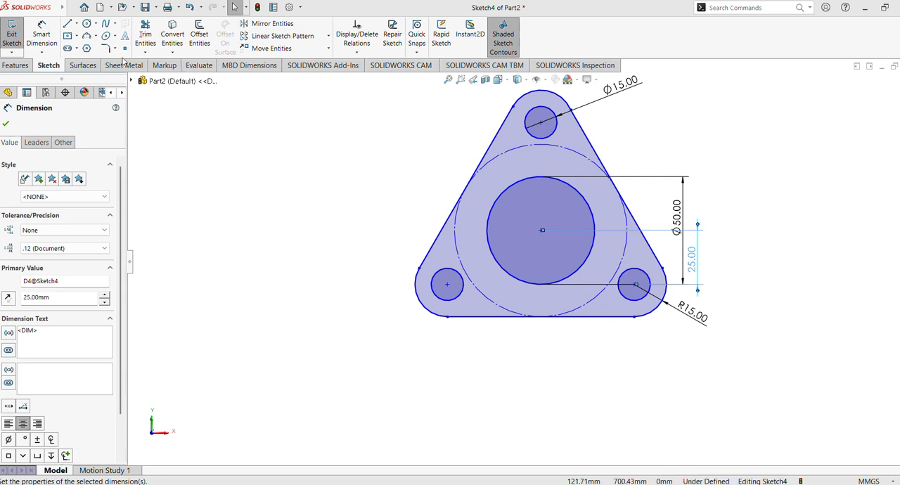
Dimension the vertical distance between the central hole's center and the top corner hole's center as 50 mm
{"action": "left_click", "coordinate": [39, 36]}
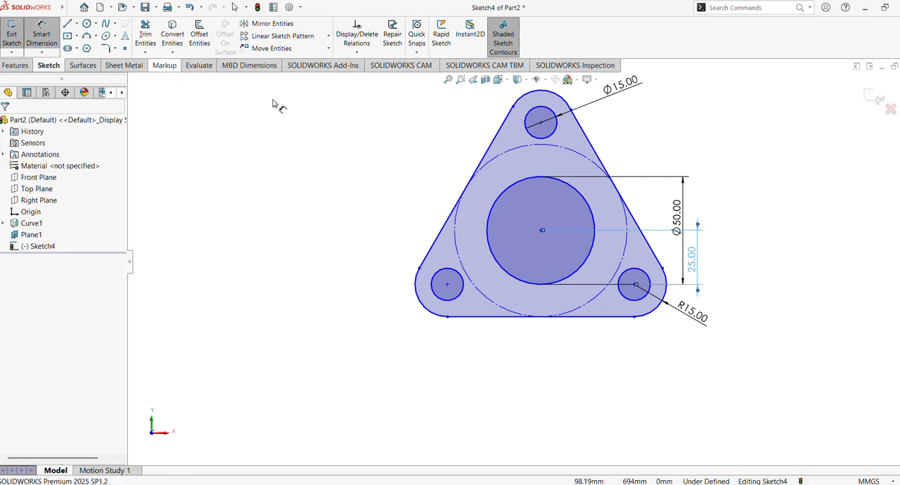
{"action": "left_click", "coordinate": [542, 232]}
{"action": "left_click", "coordinate": [541, 124]}
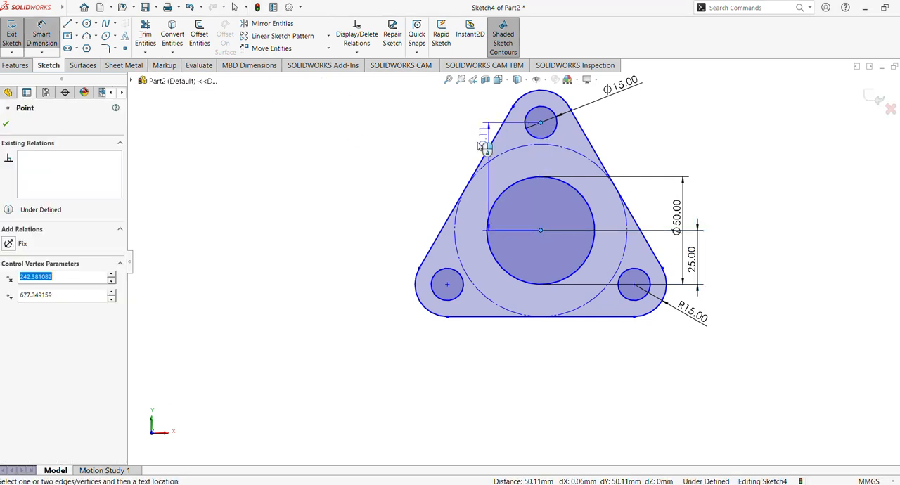
{"action": "left_click", "coordinate": [434, 167]}
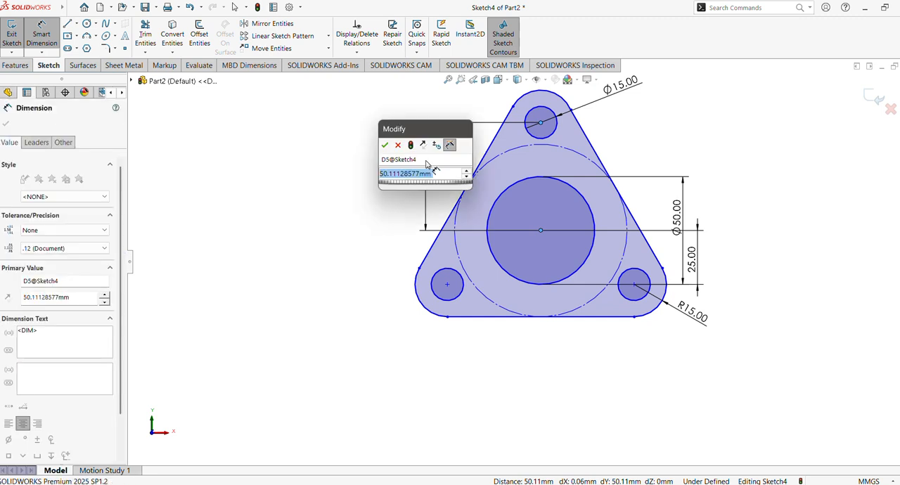
{"action": "type", "text": "50"}
{"action": "key", "text": "Return"}
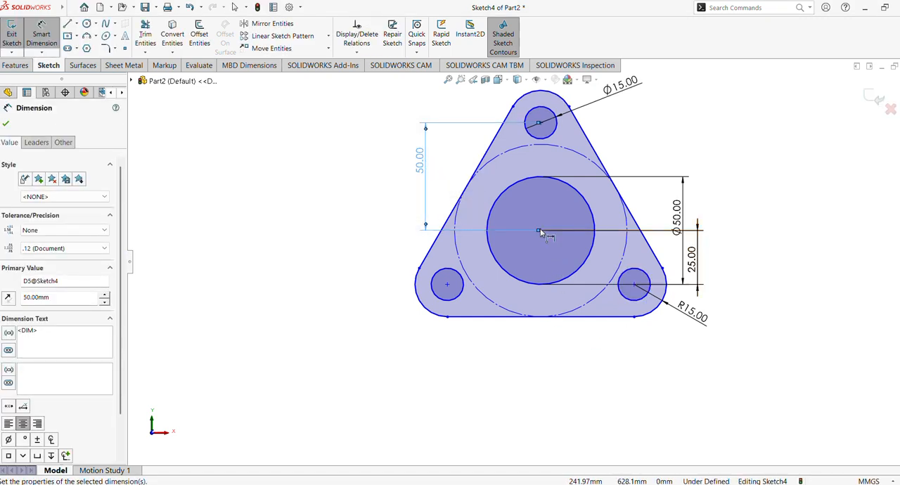
Add a driven dimension between the triangle's bottom edge and the central hole's center
{"action": "left_click_drag", "start_coordinate": [538, 230], "coordinate": [577, 317]}
{"action": "left_click_drag", "start_coordinate": [607, 286], "coordinate": [296, 217]}
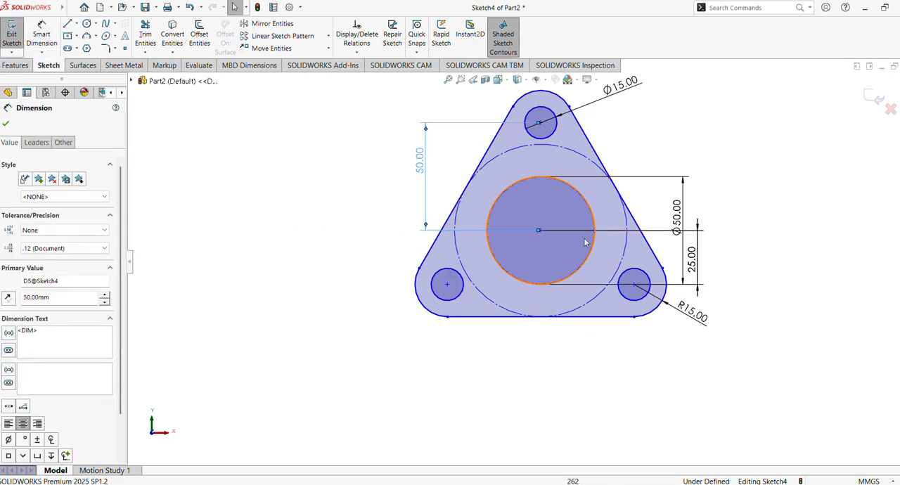
{"action": "left_click", "coordinate": [587, 317]}
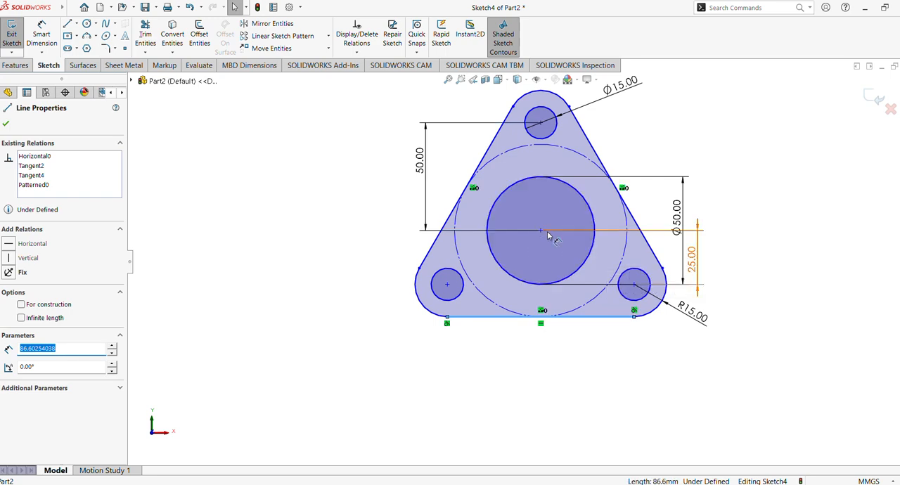
{"action": "left_click", "coordinate": [540, 230]}
{"action": "left_click", "coordinate": [42, 36]}
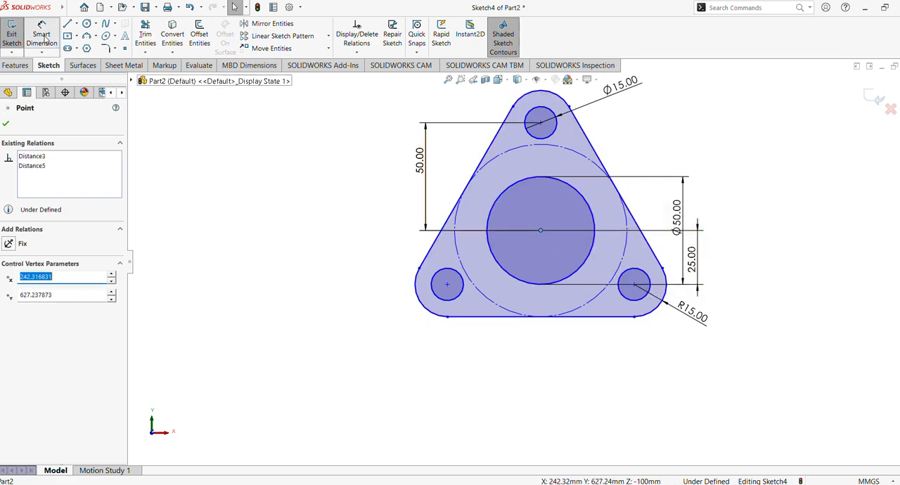
{"action": "left_click", "coordinate": [597, 318]}
{"action": "left_click", "coordinate": [540, 230]}
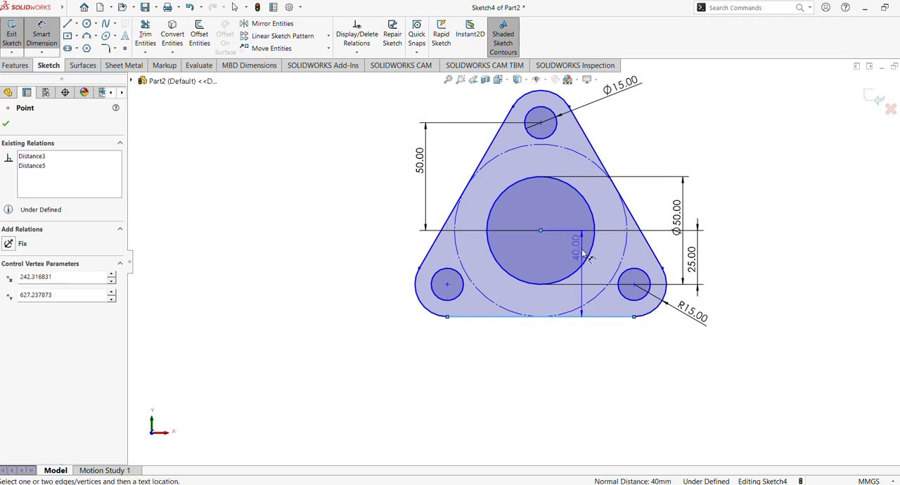
{"action": "left_click", "coordinate": [403, 266]}
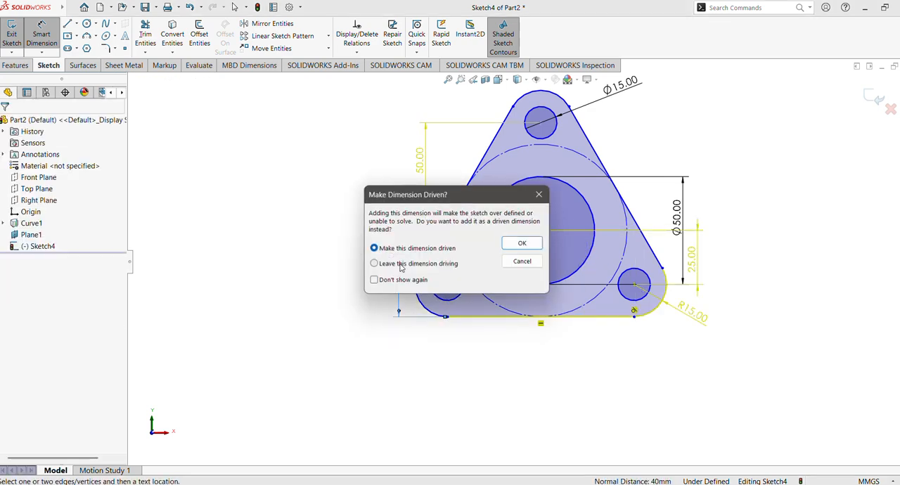
{"action": "left_click", "coordinate": [526, 244]}
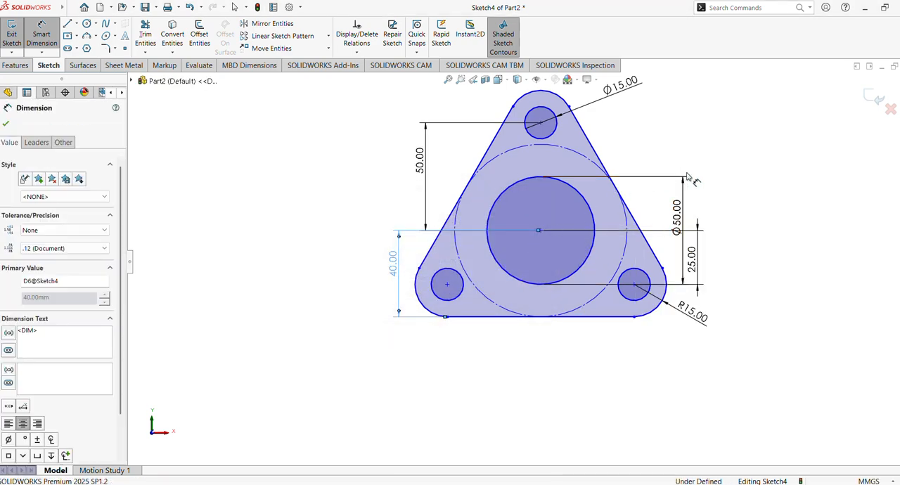
{"action": "left_click", "coordinate": [41, 35]}
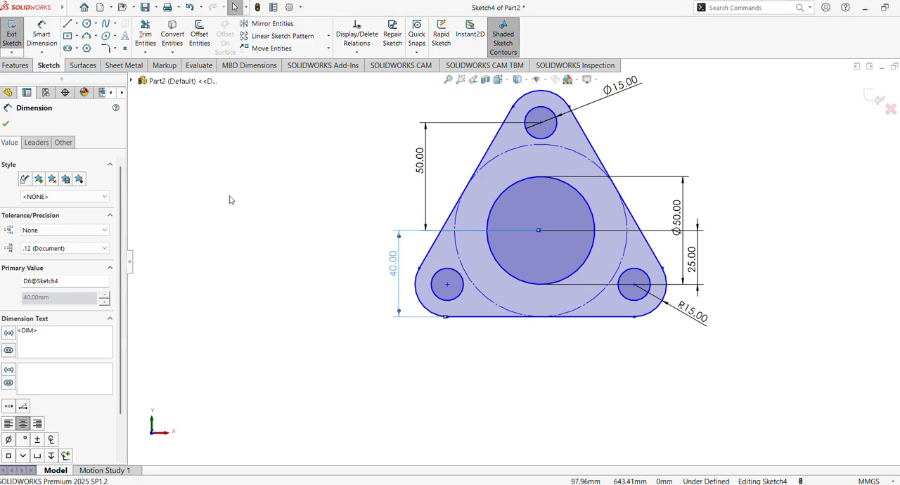
Add a Pierce relation between the central hole's center point and the upper end portion of the projected curve
{"action": "left_click", "coordinate": [540, 230]}
{"action": "scroll", "coordinate": [345, 281], "scroll_direction": "up", "scroll_amount": 5}
{"action": "scroll", "coordinate": [401, 303], "scroll_direction": "down", "scroll_amount": 1}
{"action": "scroll", "coordinate": [395, 294], "scroll_direction": "up", "scroll_amount": 1}
{"action": "scroll", "coordinate": [398, 294], "scroll_direction": "up", "scroll_amount": 3}
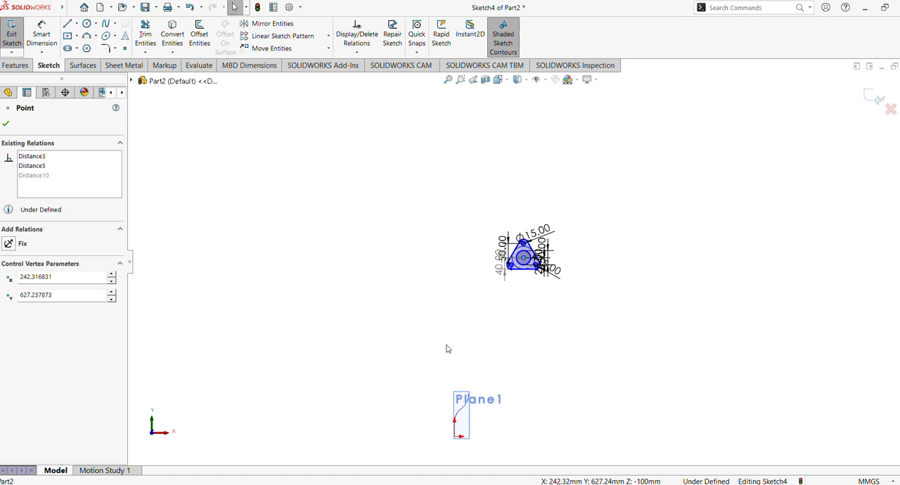
{"action": "middle_click_drag", "start_coordinate": [448, 336], "coordinate": [449, 156], "text": "ctrl"}
{"action": "scroll", "coordinate": [441, 236], "scroll_direction": "down", "scroll_amount": 6}
{"action": "middle_click_drag", "start_coordinate": [416, 198], "coordinate": [618, 185], "text": "ctrl"}
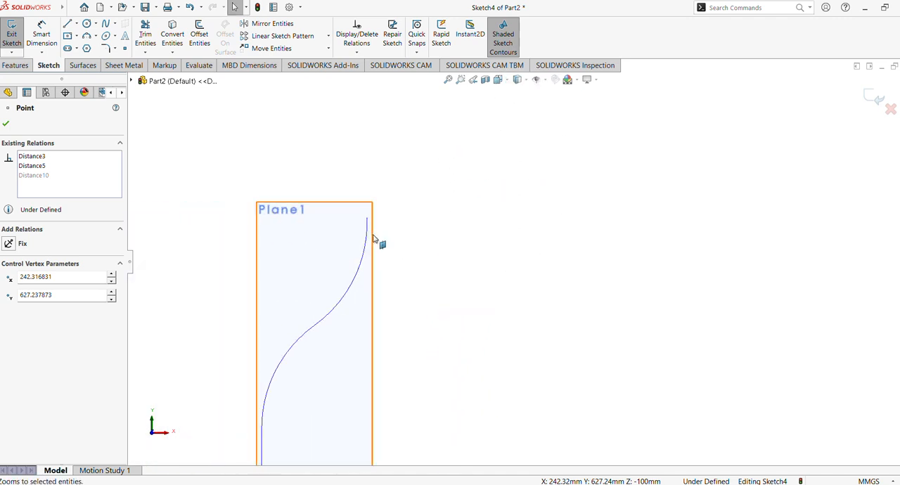
{"action": "middle_click_drag", "start_coordinate": [436, 241], "coordinate": [403, 244]}
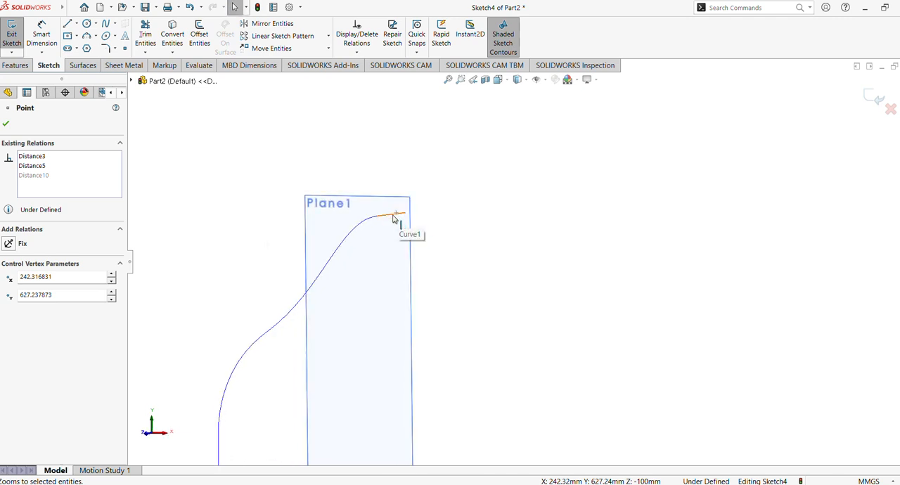
{"action": "left_click", "coordinate": [394, 219], "text": "ctrl"}
{"action": "left_click", "coordinate": [423, 175]}
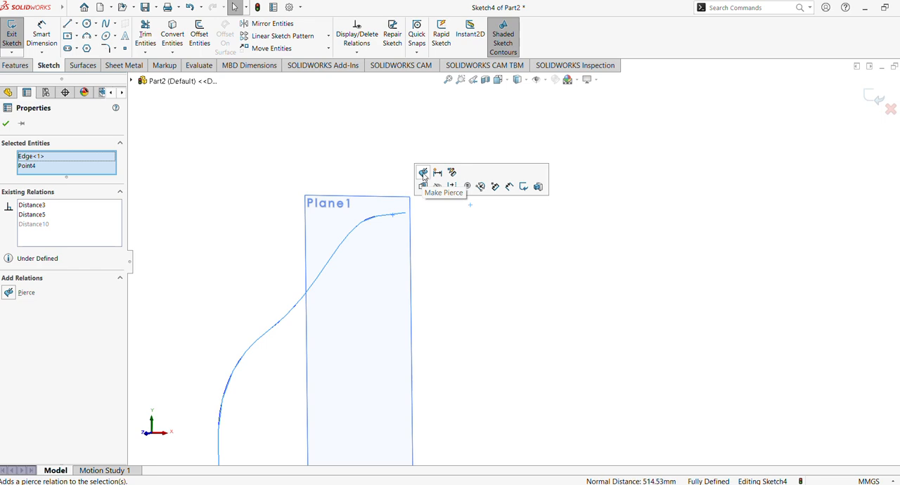
{"action": "left_click", "coordinate": [5, 124]}
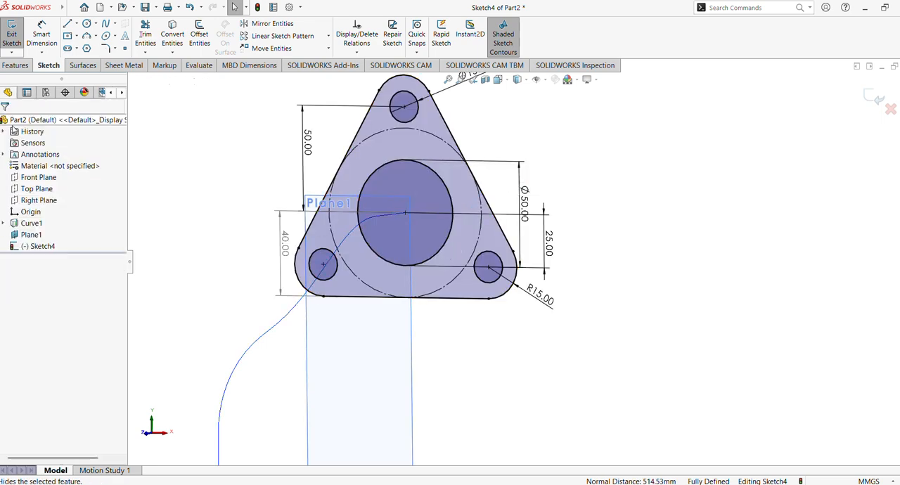
Hide Plane1 and view the flange sketch together with the projected curve
{"action": "scroll", "coordinate": [483, 297], "scroll_direction": "up", "scroll_amount": 3}
{"action": "mouse_move", "coordinate": [499, 316]}
{"action": "middle_mouse_down"}
{"action": "mouse_move", "coordinate": [563, 317]}
{"action": "mouse_move", "coordinate": [513, 313]}
{"action": "middle_mouse_up"}
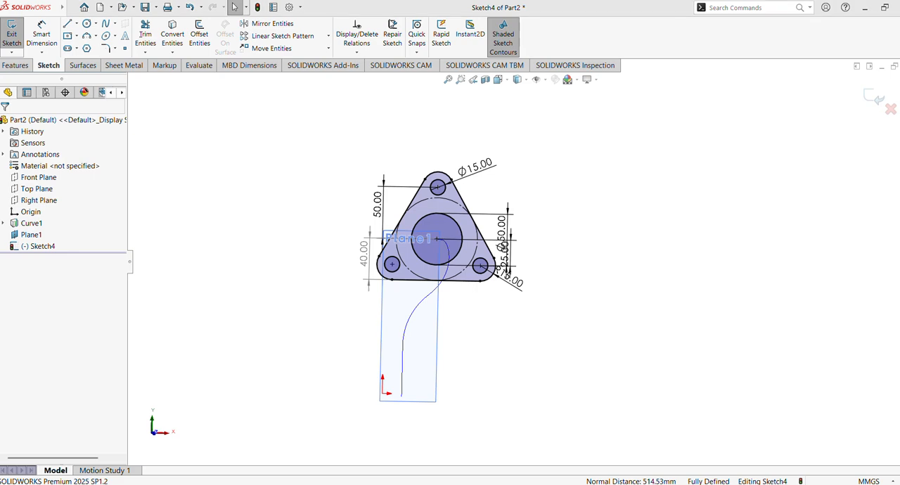
{"action": "left_click", "coordinate": [28, 235]}
{"action": "left_click", "coordinate": [51, 220]}
{"action": "mouse_move", "coordinate": [265, 247]}
{"action": "middle_mouse_down"}
{"action": "mouse_move", "coordinate": [440, 301]}
{"action": "mouse_move", "coordinate": [279, 267]}
{"action": "mouse_move", "coordinate": [333, 275]}
{"action": "mouse_move", "coordinate": [351, 260]}
{"action": "middle_mouse_up"}
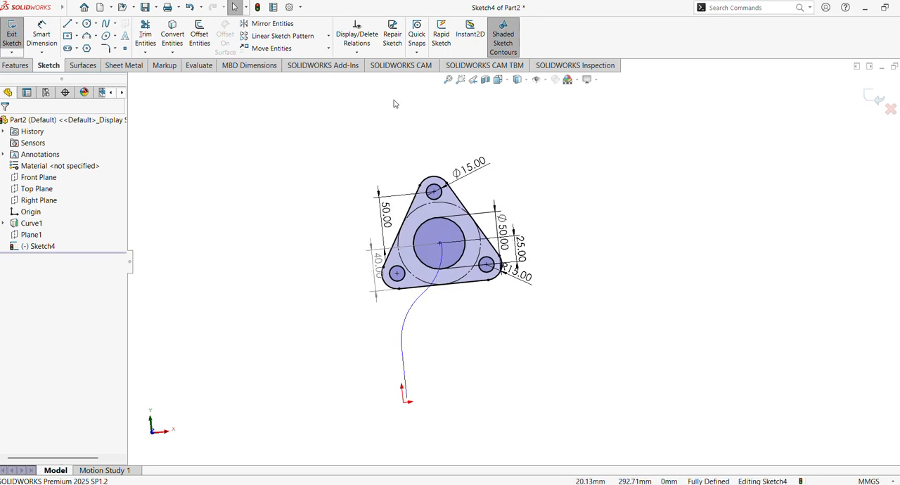
Extrude the triangular flange sketch 15 mm with the Mid Plane end condition
{"action": "left_click", "coordinate": [15, 65]}
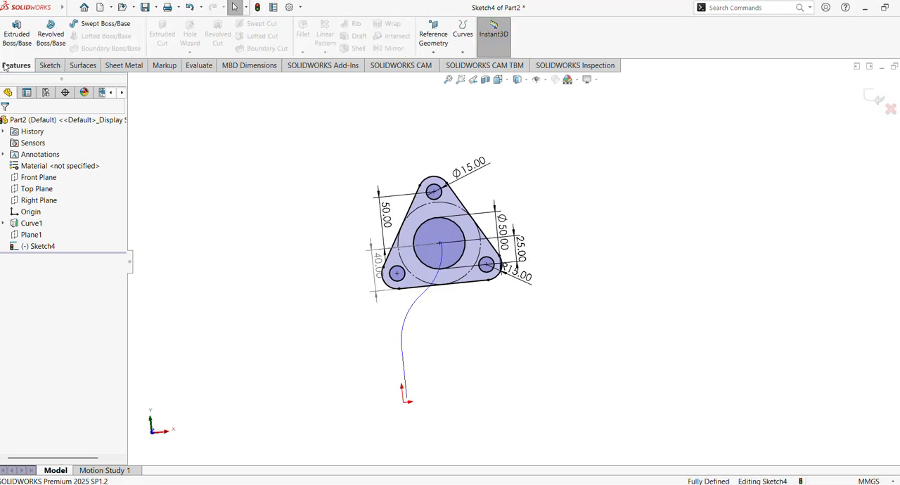
{"action": "left_click", "coordinate": [16, 34]}
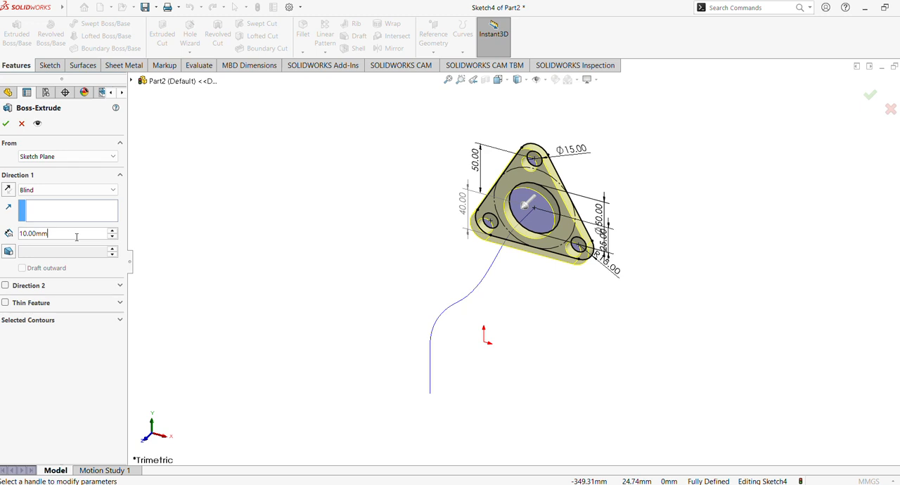
{"action": "type", "text": "15"}
{"action": "key", "text": "Return"}
{"action": "mouse_move", "coordinate": [318, 230]}
{"action": "middle_mouse_down"}
{"action": "mouse_move", "coordinate": [267, 215]}
{"action": "mouse_move", "coordinate": [308, 213]}
{"action": "middle_mouse_up"}
{"action": "left_click", "coordinate": [40, 197]}
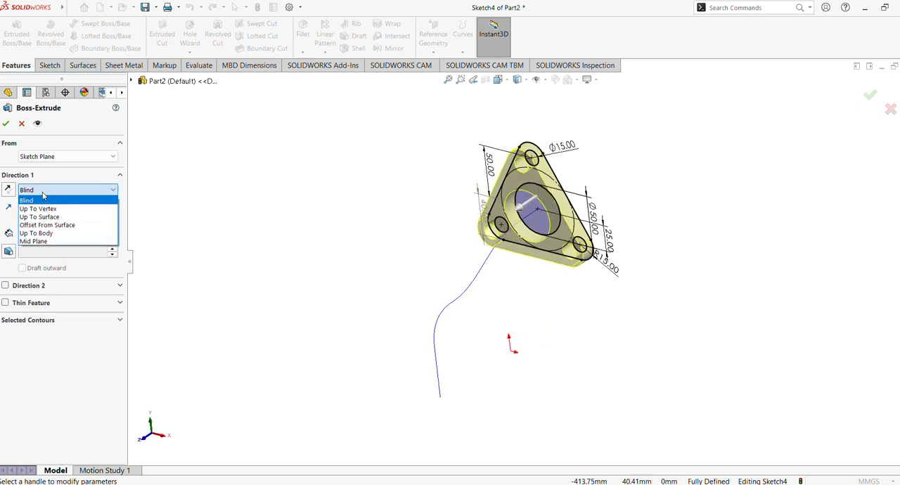
{"action": "left_click", "coordinate": [55, 240]}
{"action": "middle_click_drag", "start_coordinate": [225, 212], "coordinate": [371, 218]}
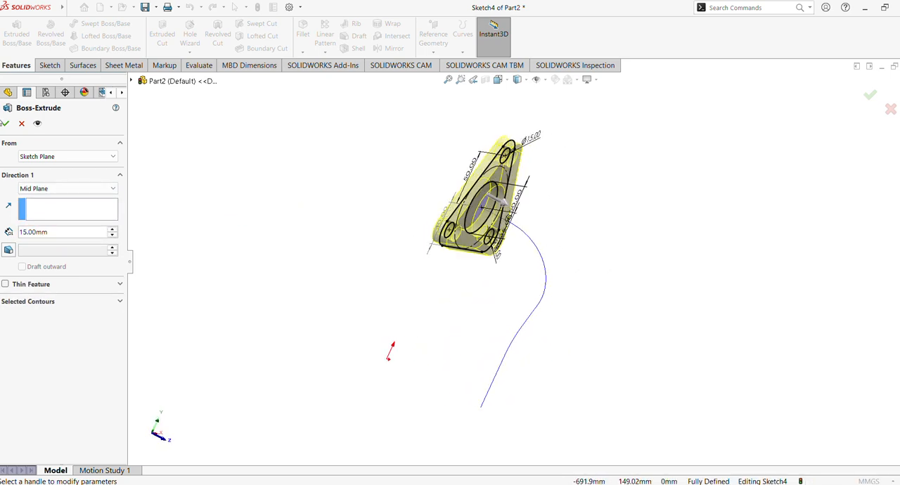
{"action": "left_click", "coordinate": [5, 124]}
{"action": "middle_click_drag", "start_coordinate": [276, 211], "coordinate": [203, 171]}
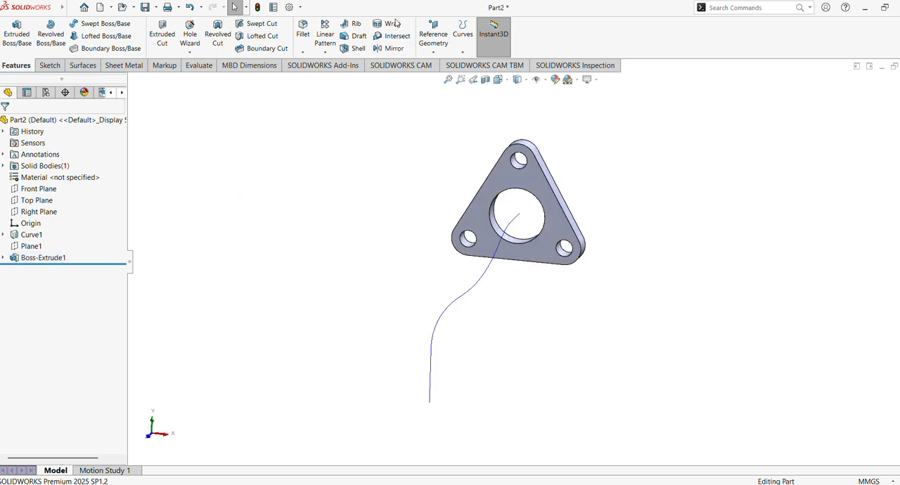
Start a sketch on the flange's back face and draw a circle about 35 mm in radius around the central hole
{"action": "middle_click_drag", "start_coordinate": [476, 225], "coordinate": [280, 243]}
{"action": "left_click", "coordinate": [518, 201]}
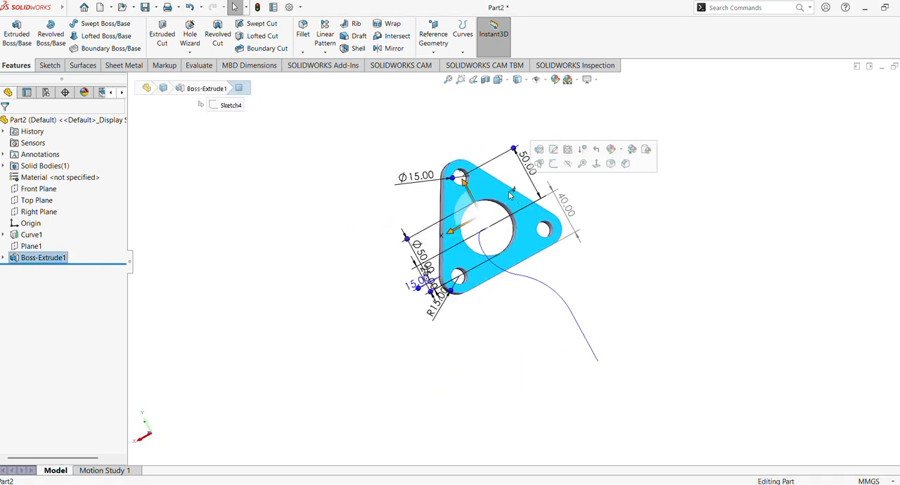
{"action": "left_click", "coordinate": [552, 163]}
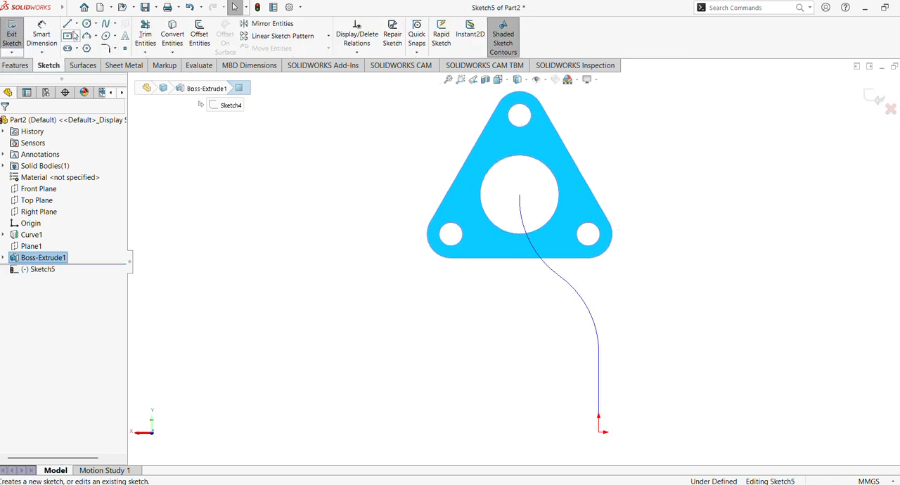
{"action": "left_click", "coordinate": [92, 24]}
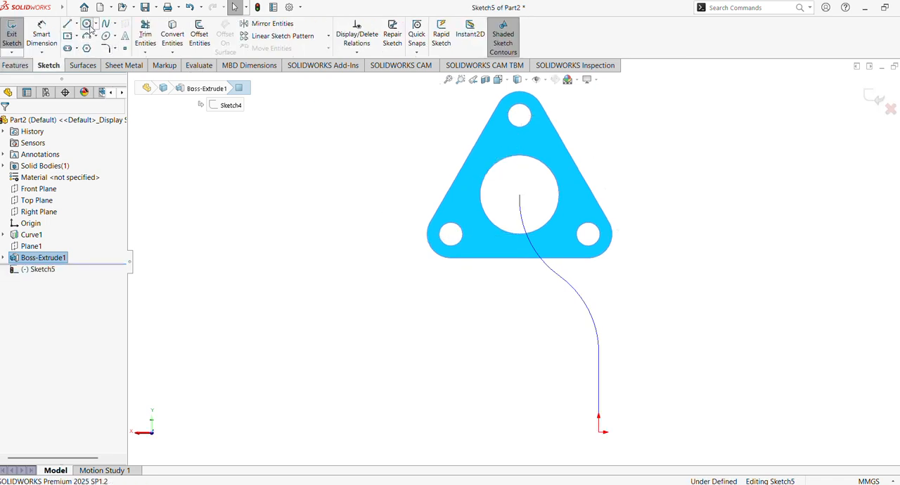
{"action": "left_click", "coordinate": [521, 198]}
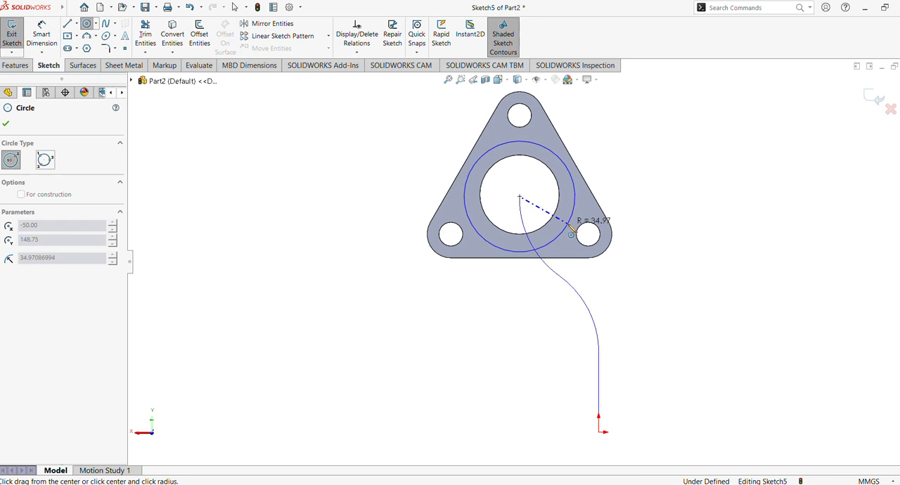
{"action": "left_click", "coordinate": [572, 227]}
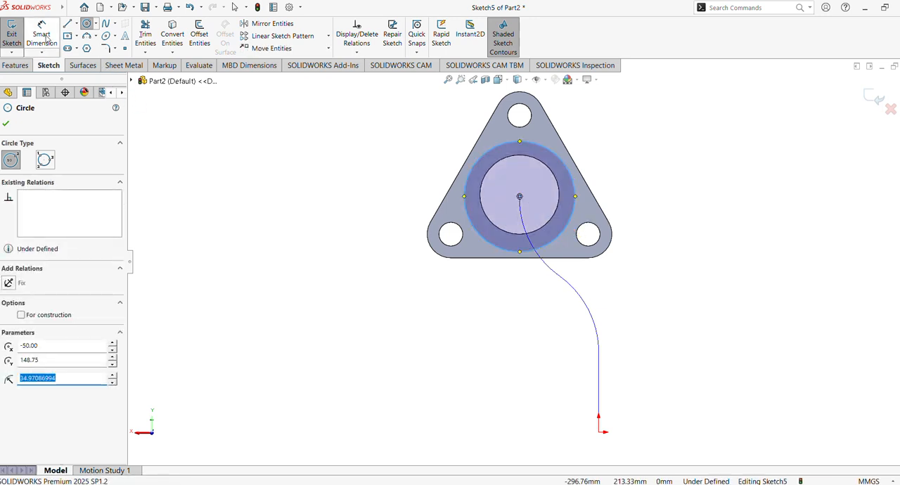
Dimension the circle's diameter as 60 mm and convert the central hole's edge into the sketch as the inner circle
{"action": "left_click", "coordinate": [44, 39]}
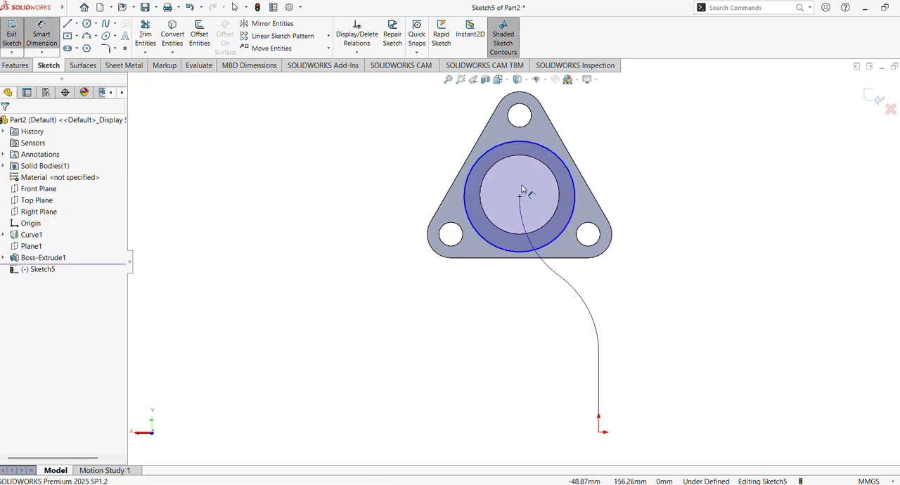
{"action": "left_click", "coordinate": [579, 199]}
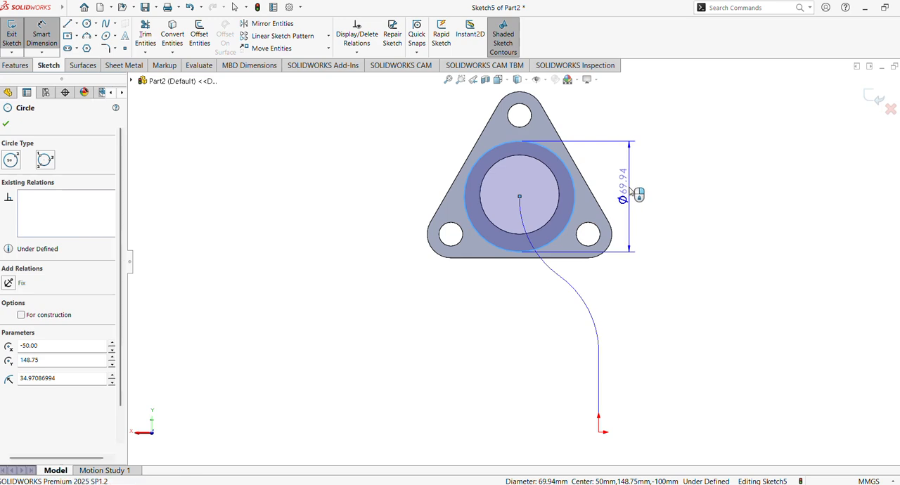
{"action": "left_click", "coordinate": [632, 191]}
{"action": "type", "text": "60"}
{"action": "key", "text": "Return"}
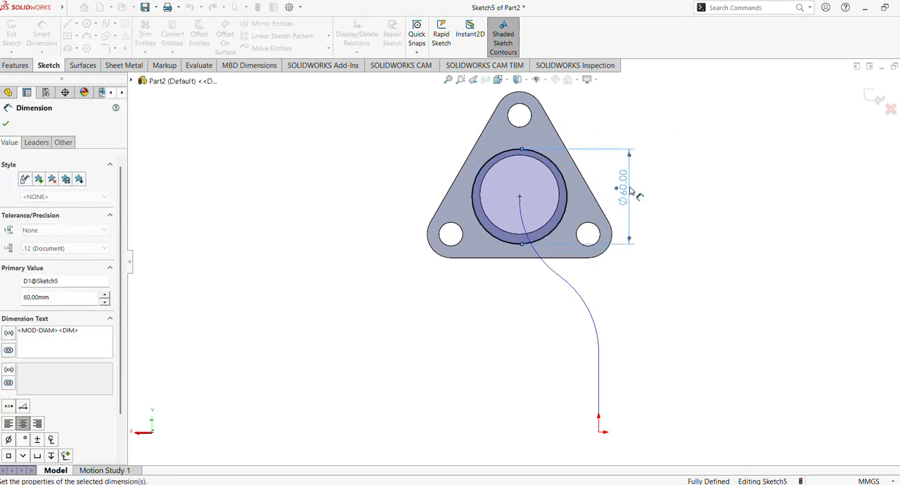
{"action": "left_click", "coordinate": [7, 124]}
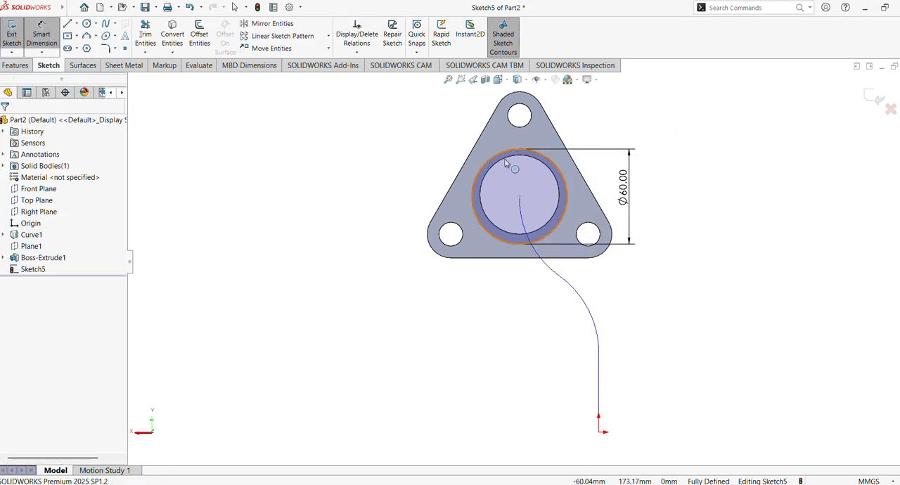
{"action": "left_click", "coordinate": [546, 168]}
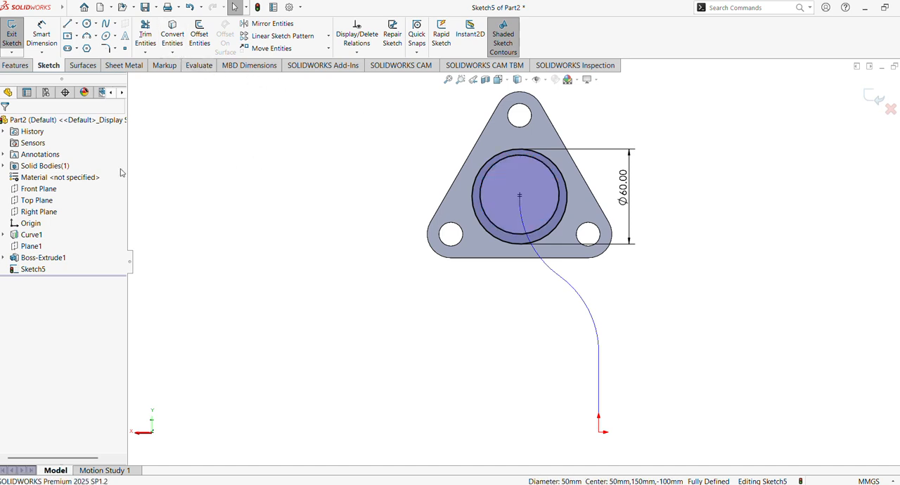
Create a Swept Boss/Base using the ring sketch as the profile and the projected curve as the path
{"action": "middle_click_drag", "start_coordinate": [292, 198], "coordinate": [415, 235]}
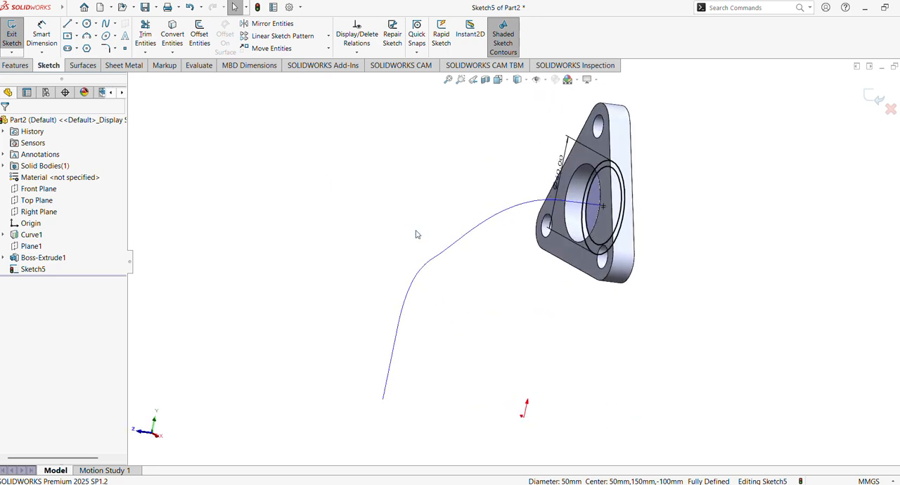
{"action": "left_click", "coordinate": [16, 66]}
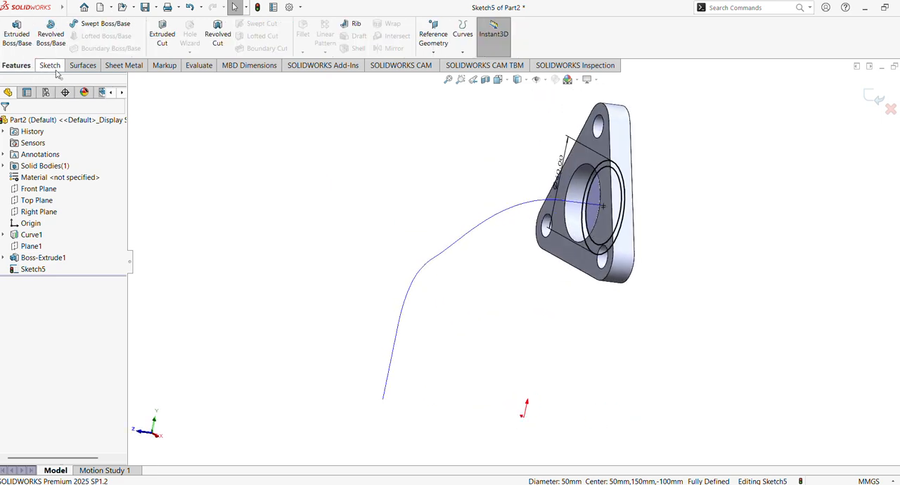
{"action": "left_click", "coordinate": [102, 26]}
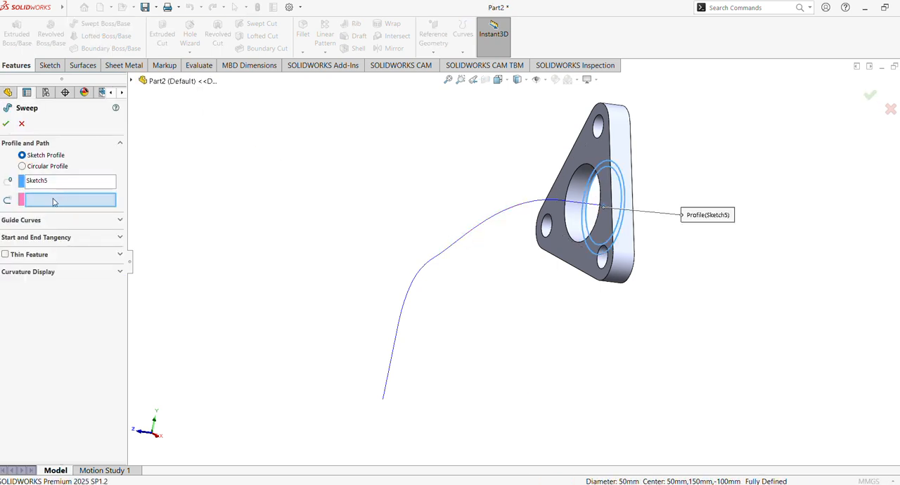
{"action": "left_click", "coordinate": [469, 235]}
{"action": "middle_click_drag", "start_coordinate": [373, 209], "coordinate": [138, 154]}
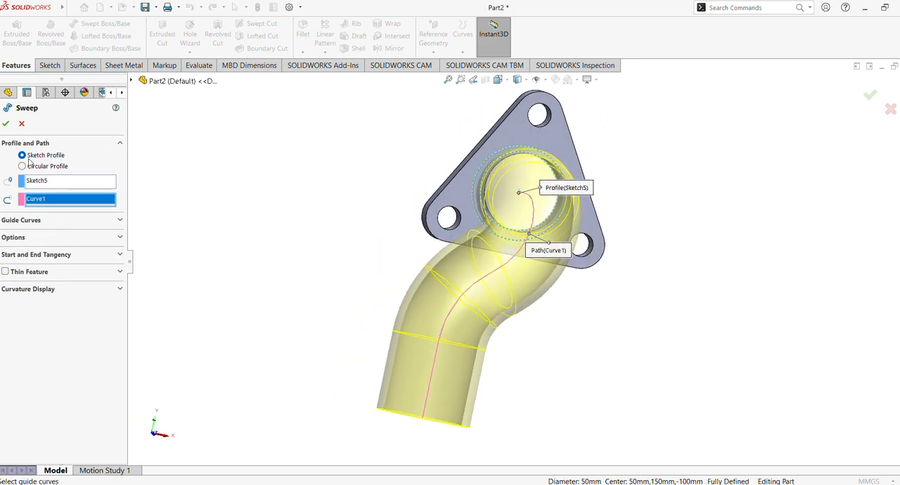
{"action": "key", "text": "Return"}
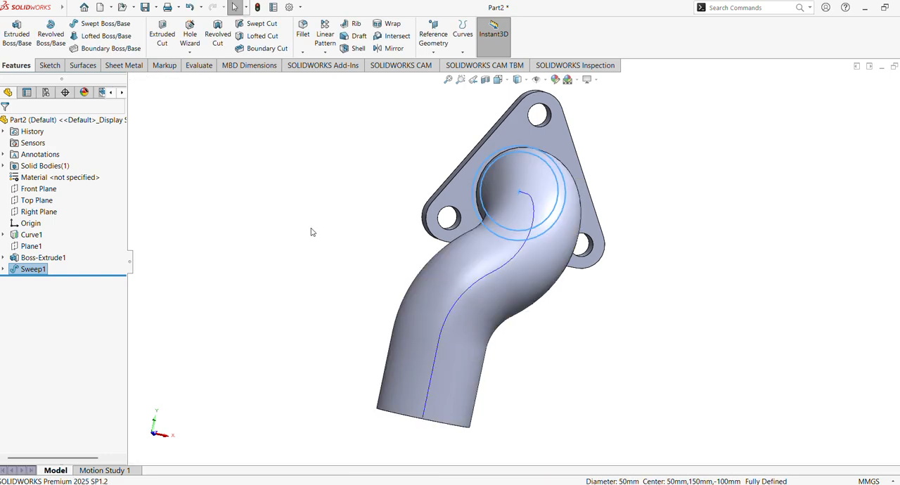
Hide the projected curve Curve1 inside the swept pipe
{"action": "middle_click_drag", "start_coordinate": [307, 231], "coordinate": [394, 248]}
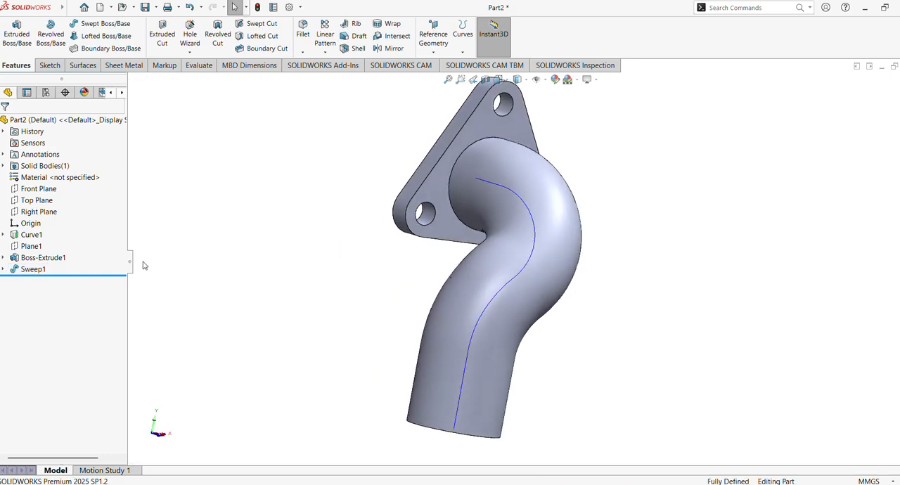
{"action": "left_click", "coordinate": [36, 237]}
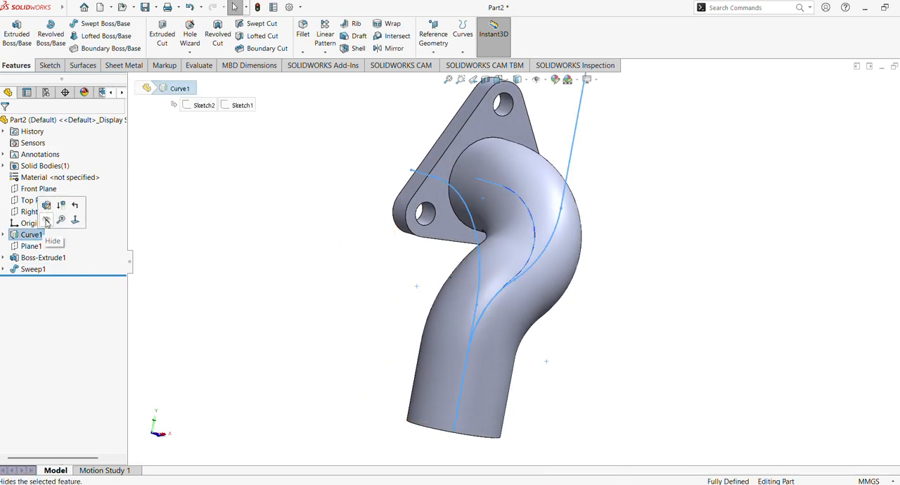
{"action": "left_click", "coordinate": [48, 220]}
{"action": "middle_click_drag", "start_coordinate": [308, 238], "coordinate": [264, 213]}
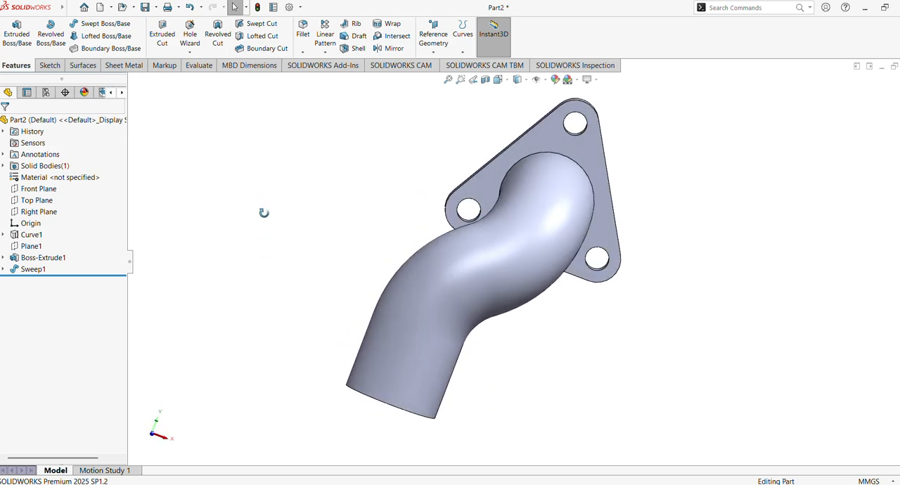
Apply the satin finish aluminum appearance to the whole part
{"action": "left_click", "coordinate": [899, 165]}
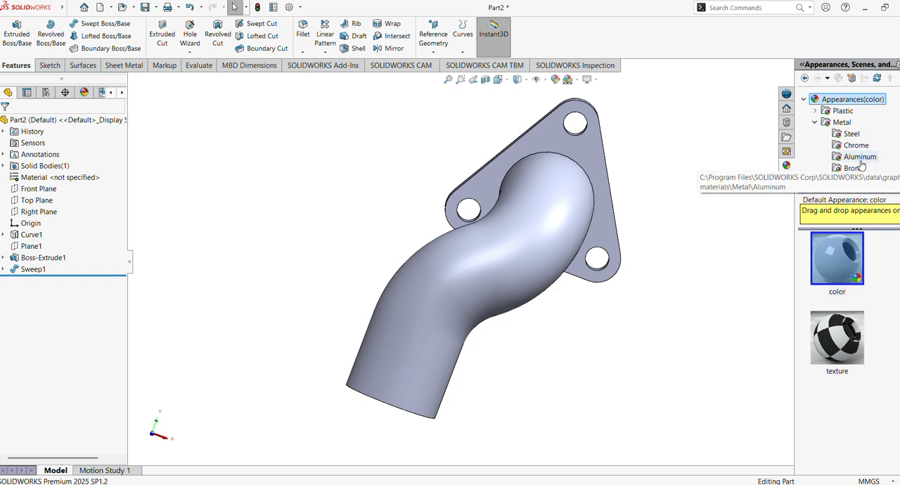
{"action": "left_click", "coordinate": [861, 158]}
{"action": "scroll", "coordinate": [844, 274], "scroll_direction": "down", "scroll_amount": 3}
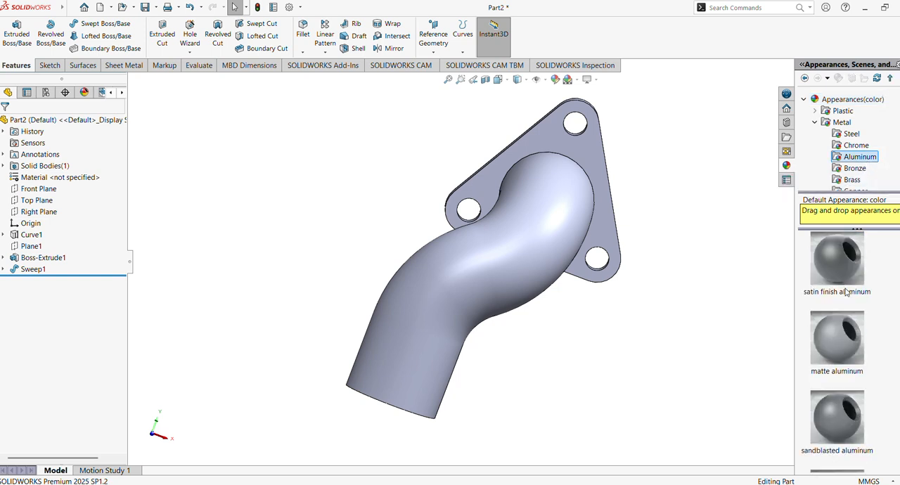
{"action": "double_click", "coordinate": [837, 270]}
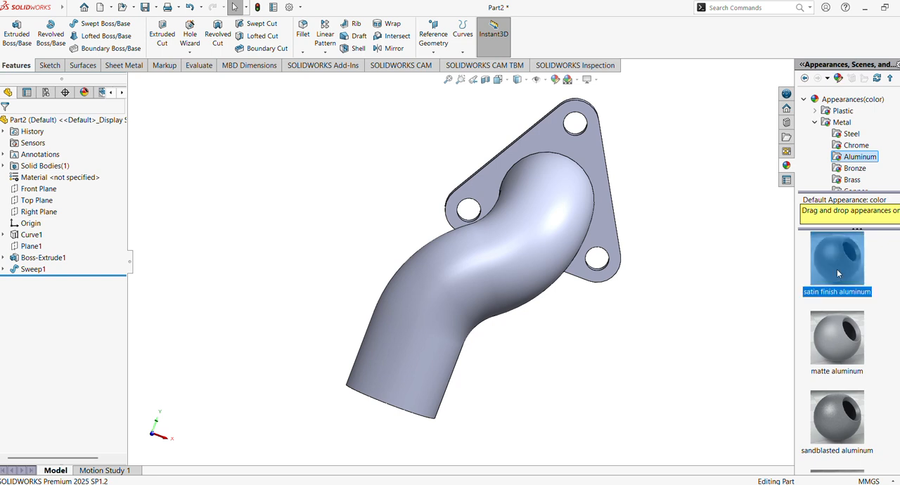
{"action": "left_click_drag", "start_coordinate": [825, 258], "coordinate": [595, 225]}
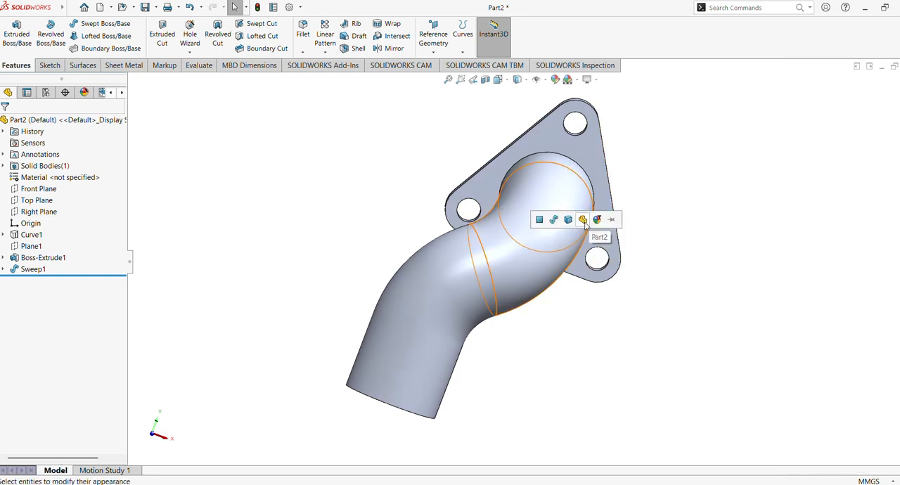
{"action": "left_click", "coordinate": [583, 219]}
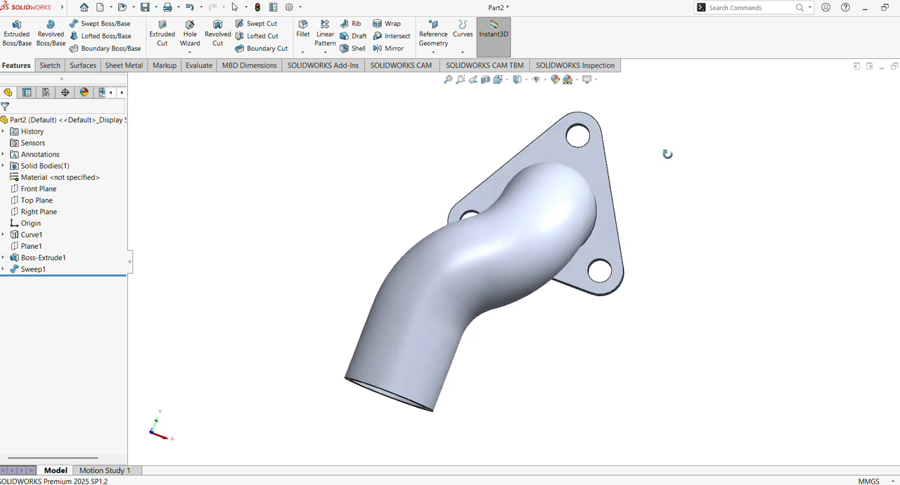
Add a 15 mm symmetric fillet to the edge where the swept pipe meets the flange
{"action": "left_click", "coordinate": [305, 32]}
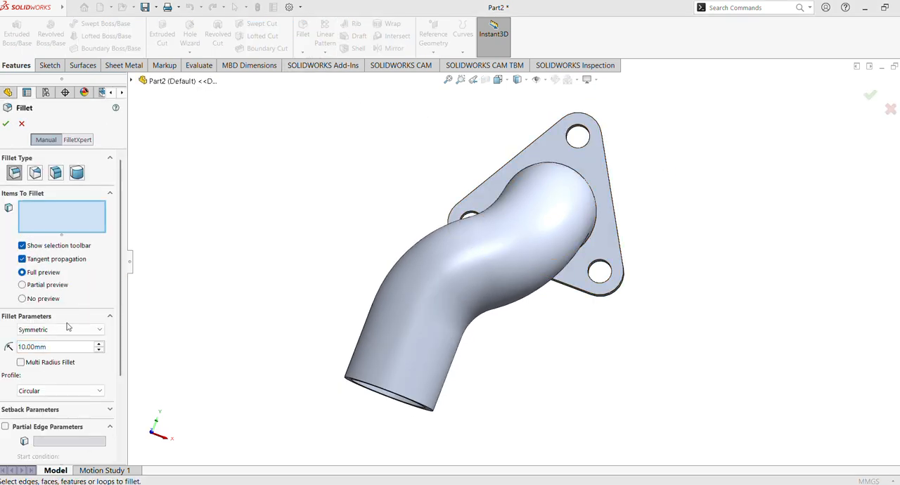
{"action": "left_click", "coordinate": [49, 346]}
{"action": "type", "text": "15"}
{"action": "key", "text": "Return"}
{"action": "middle_click_drag", "start_coordinate": [376, 207], "coordinate": [352, 256]}
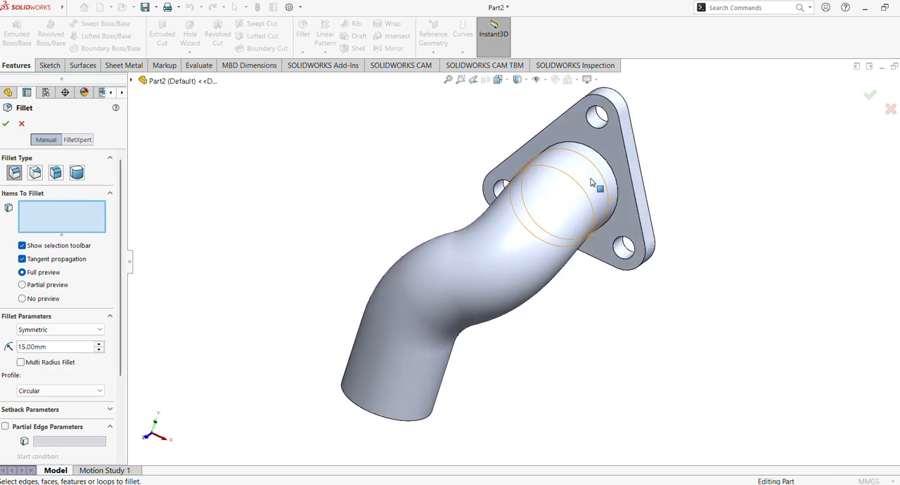
{"action": "left_click", "coordinate": [530, 195]}
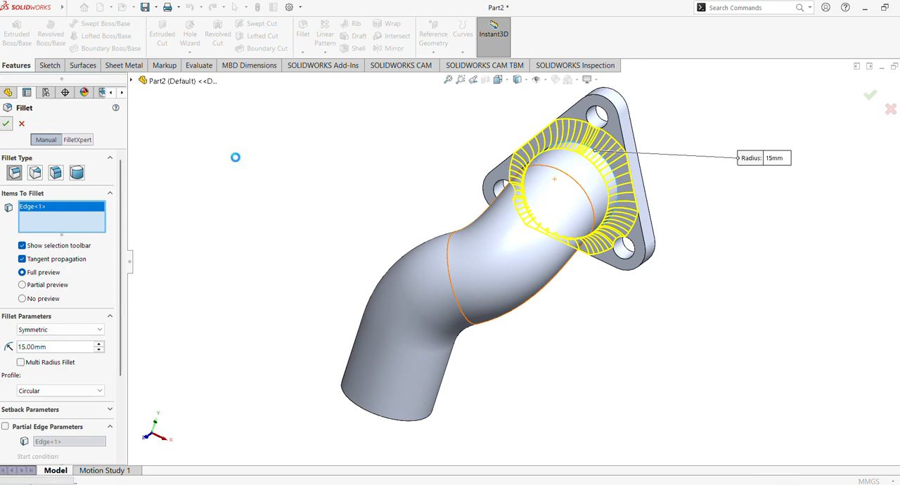
{"action": "left_click", "coordinate": [5, 123]}
{"action": "middle_click_drag", "start_coordinate": [347, 190], "coordinate": [374, 185]}
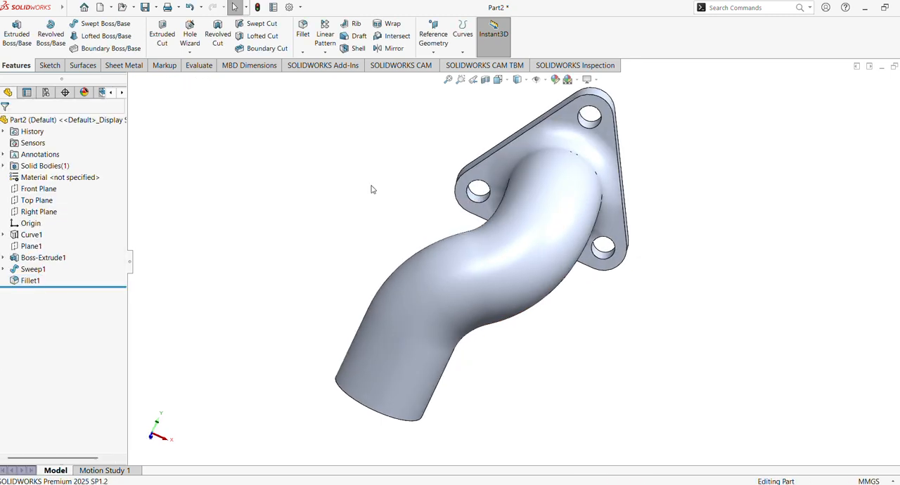
Apply a light cyan colour from the standard palette to the fillet feature between the pipe and the flange
{"action": "left_click", "coordinate": [32, 280]}
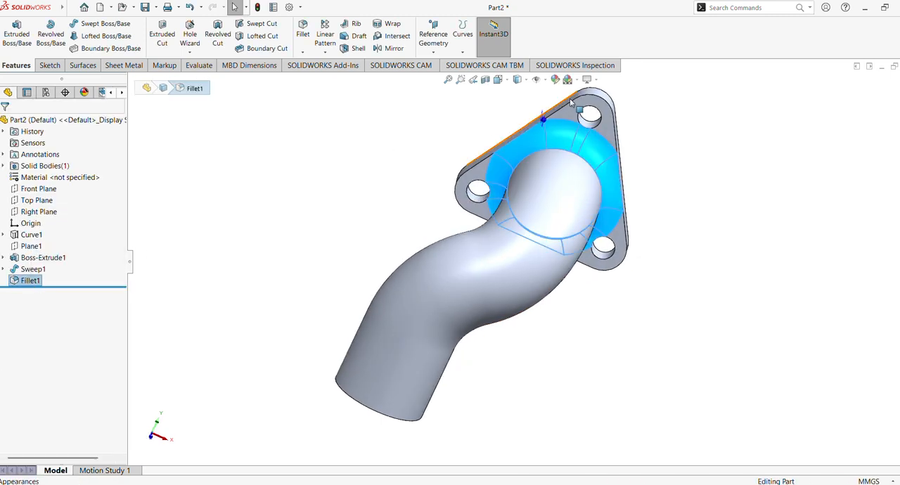
{"action": "left_click", "coordinate": [555, 79]}
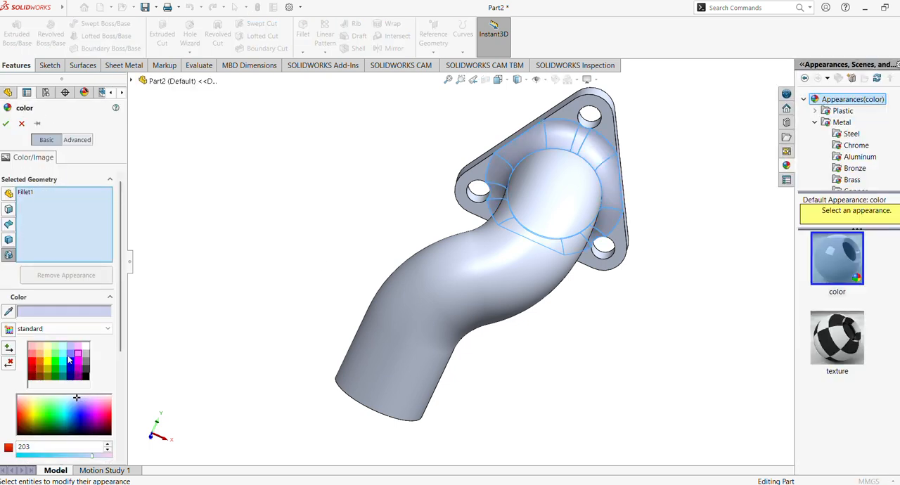
{"action": "left_click", "coordinate": [64, 354]}
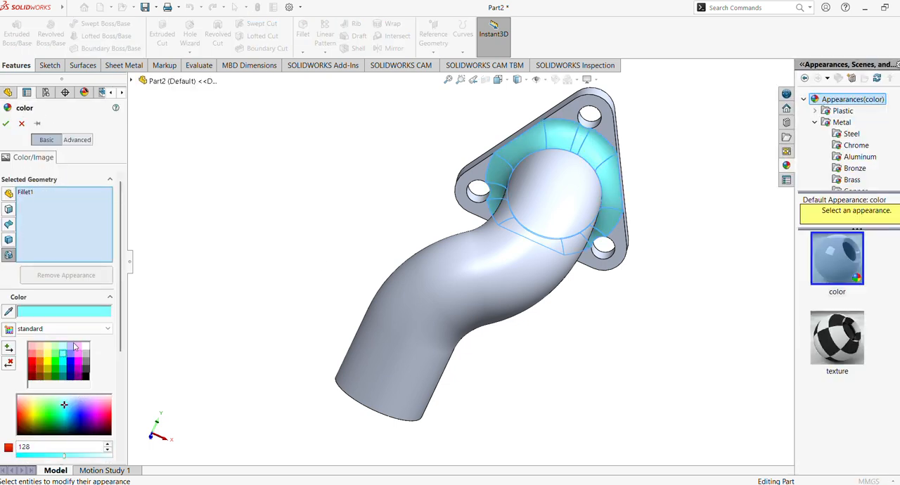
{"action": "left_click", "coordinate": [6, 123]}
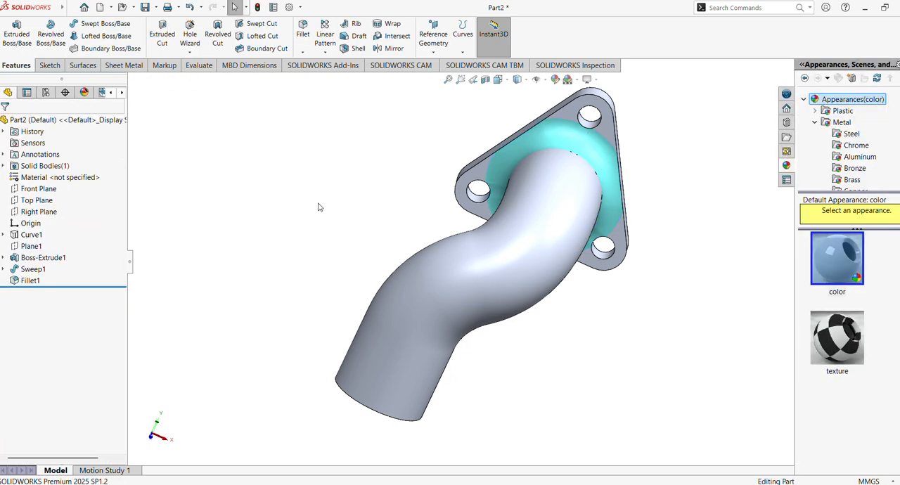
Apply a light orange colour from the standard palette to the extruded triangular flange feature
{"action": "left_click", "coordinate": [42, 257]}
{"action": "left_click", "coordinate": [556, 80]}
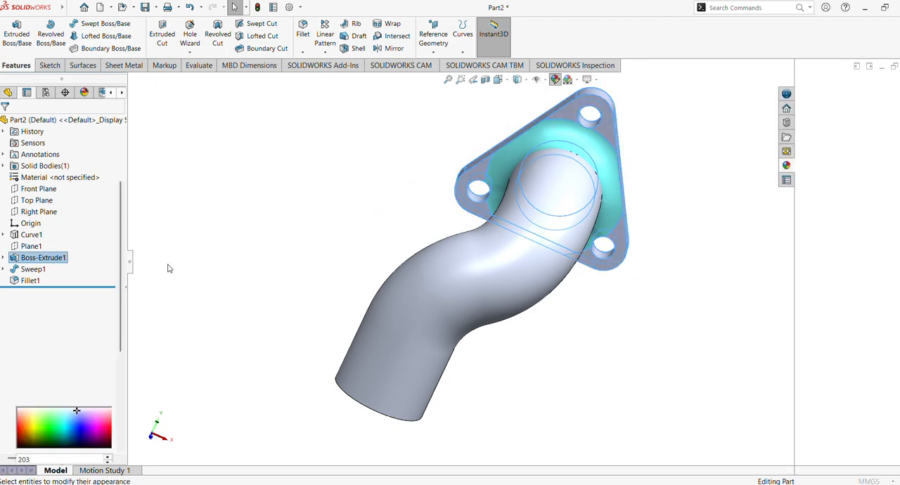
{"action": "left_click", "coordinate": [40, 355]}
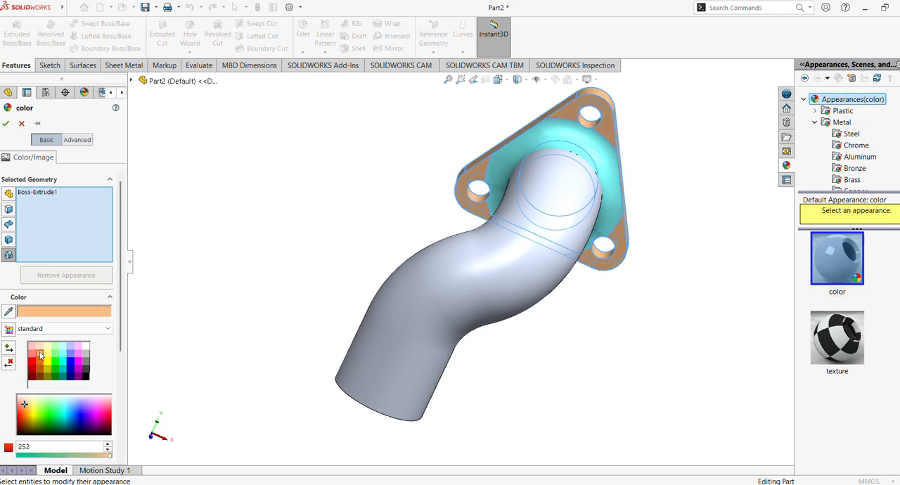
{"action": "left_click", "coordinate": [6, 124]}
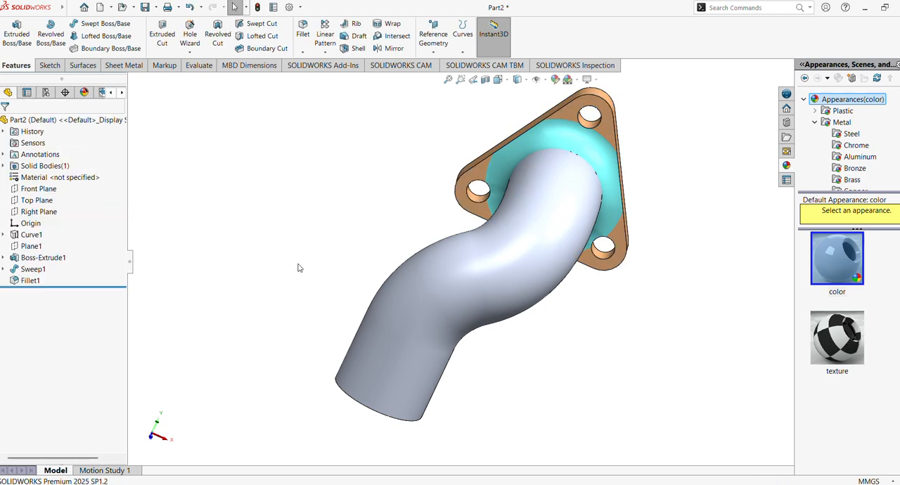
Colour the swept pipe feature blue-grey with RGB values 128, 186 and 199
{"action": "left_click", "coordinate": [33, 269]}
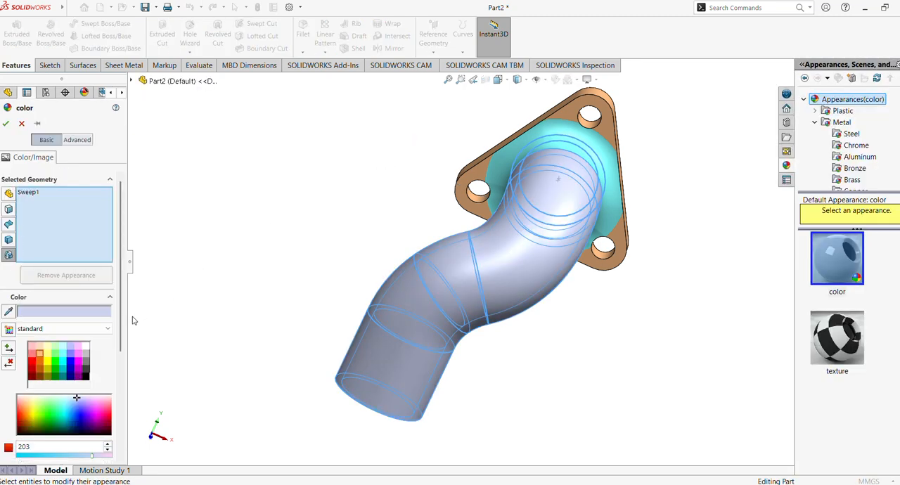
{"action": "left_click", "coordinate": [70, 356]}
{"action": "scroll", "coordinate": [113, 352], "scroll_direction": "down", "scroll_amount": 5}
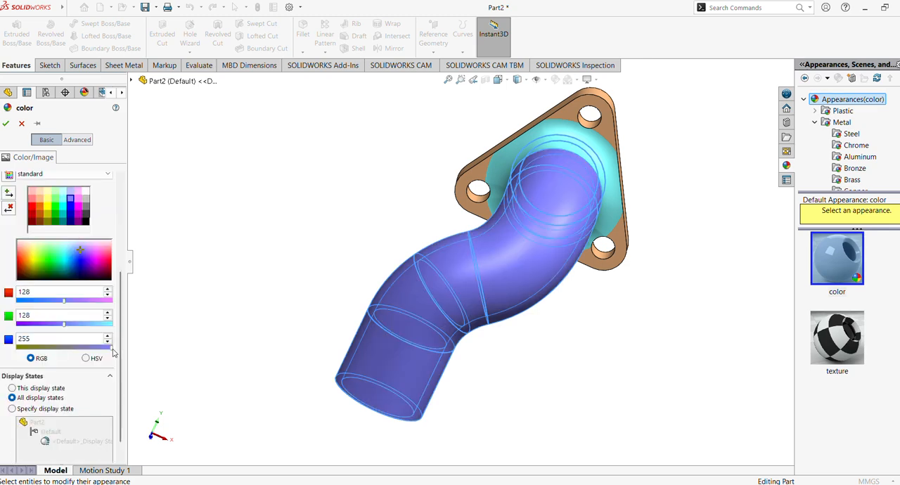
{"action": "left_click", "coordinate": [84, 347]}
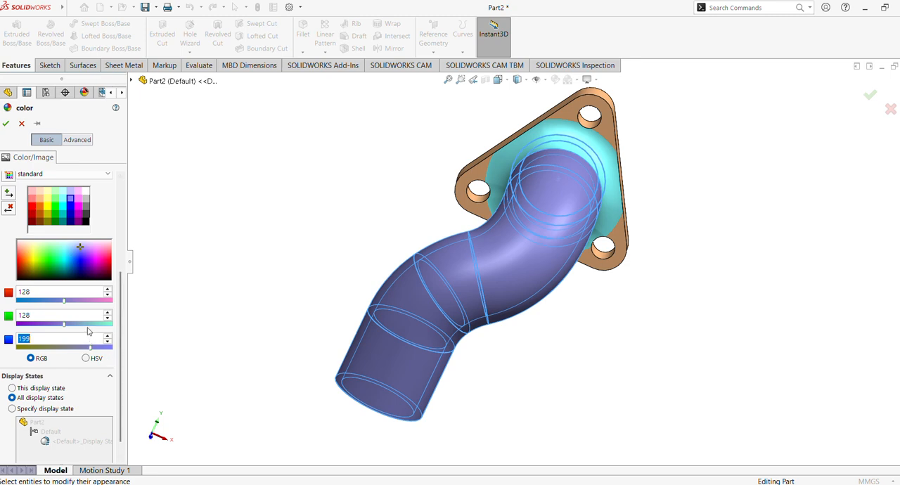
{"action": "left_click", "coordinate": [86, 326]}
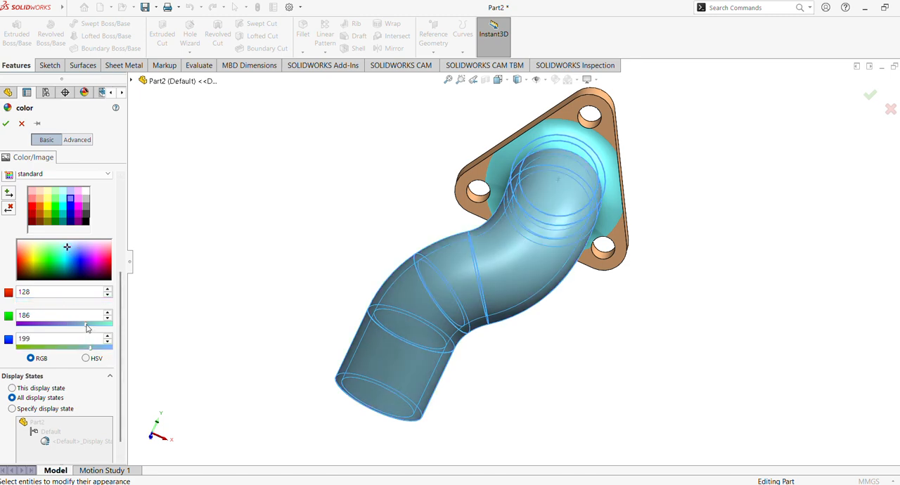
{"action": "left_click", "coordinate": [6, 124]}
Colour the ring-shaped end face at the pipe's open end magenta
{"action": "middle_click_drag", "start_coordinate": [356, 204], "coordinate": [196, 180]}
{"action": "middle_click_drag", "start_coordinate": [152, 180], "coordinate": [166, 243]}
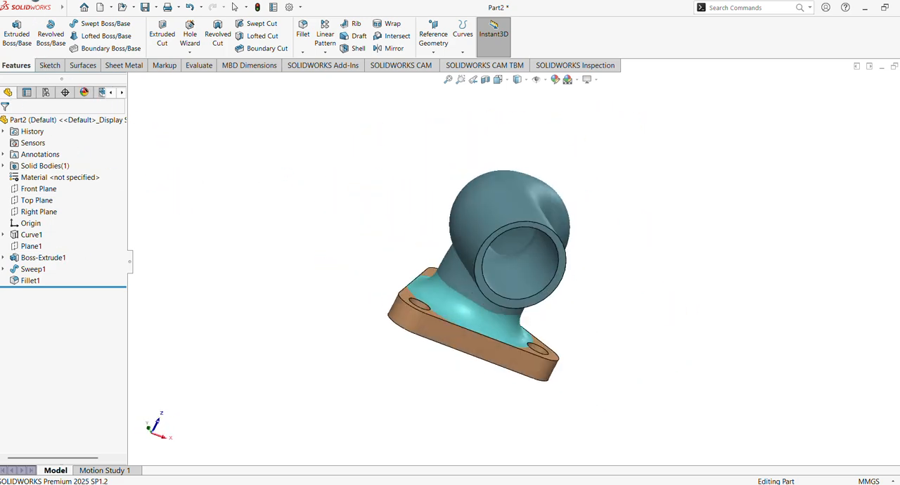
{"action": "left_click", "coordinate": [501, 310]}
{"action": "left_click", "coordinate": [556, 79]}
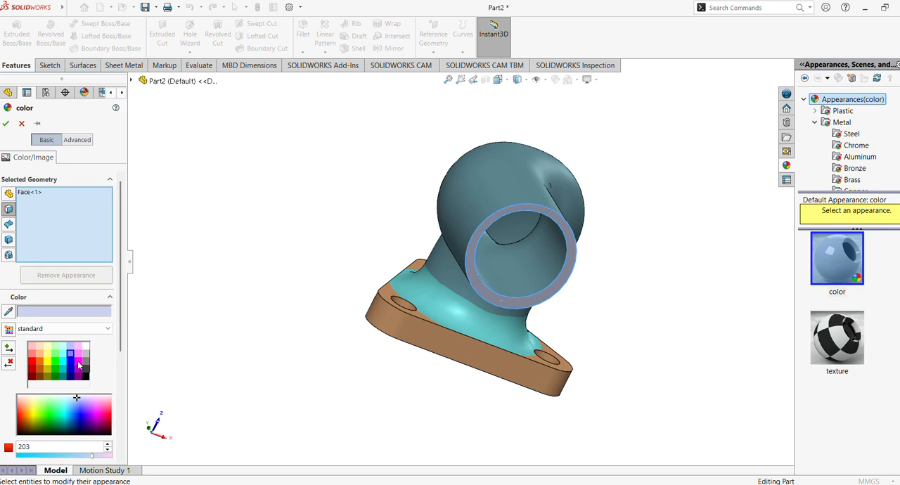
{"action": "left_click", "coordinate": [78, 363]}
{"action": "left_click", "coordinate": [6, 124]}
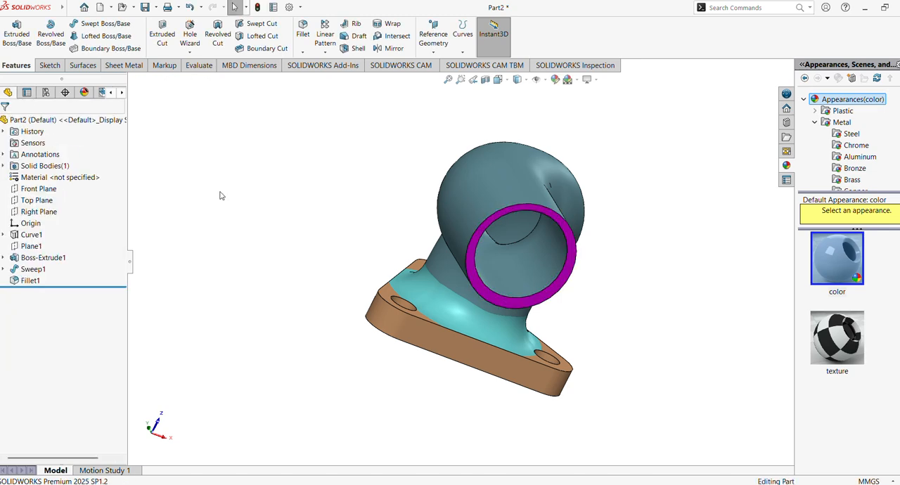
Colour the inner faces of the three 15 mm flange holes red
{"action": "middle_click_drag", "start_coordinate": [219, 196], "coordinate": [311, 340]}
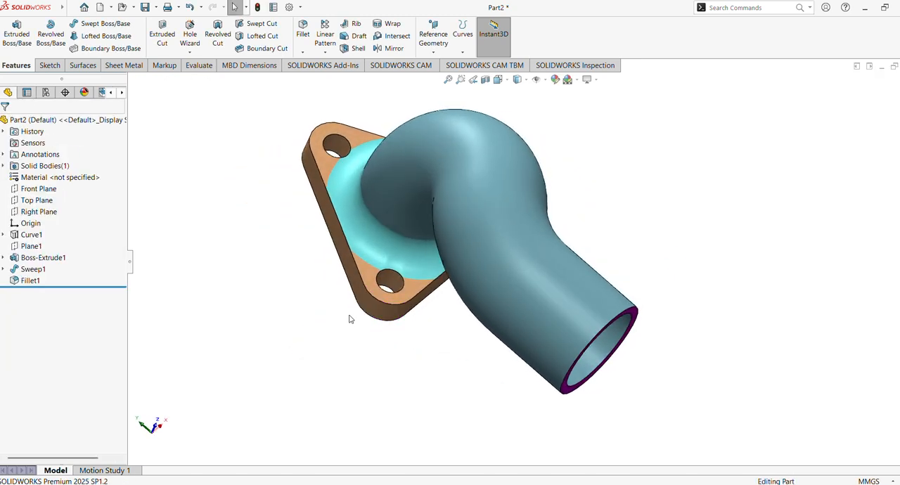
{"action": "left_click", "coordinate": [395, 285]}
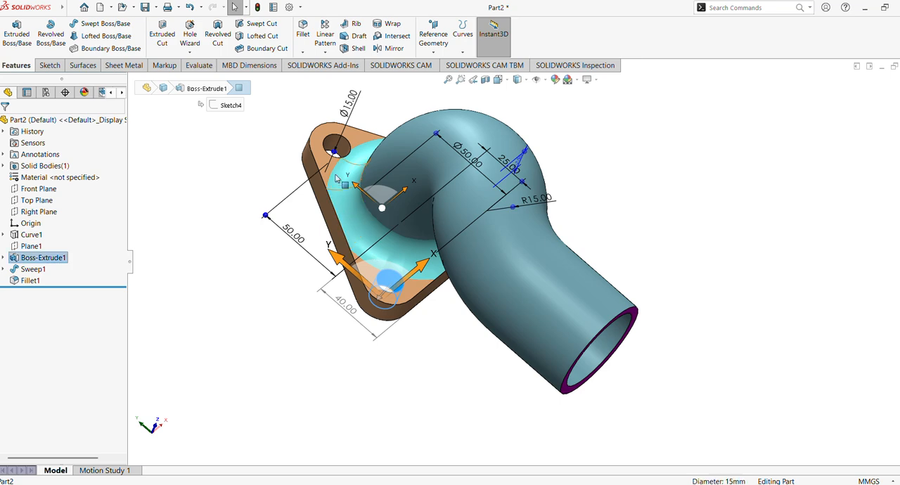
{"action": "left_click", "coordinate": [329, 145], "text": "ctrl"}
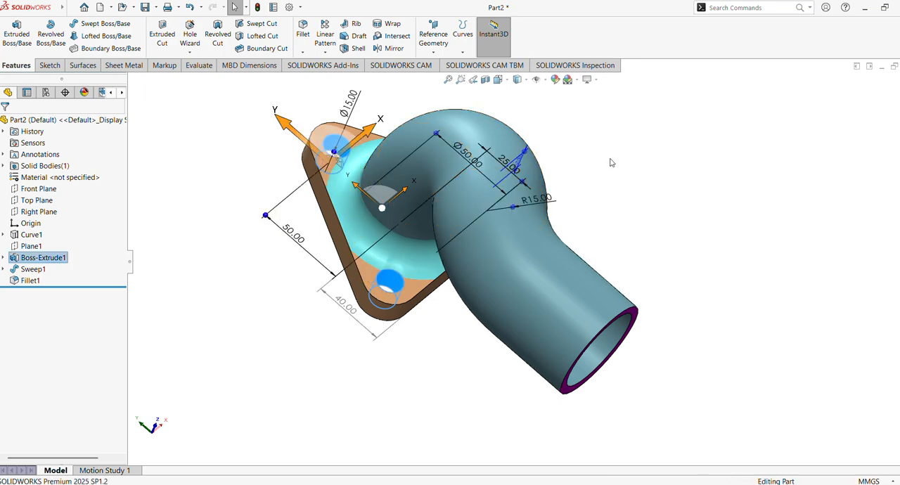
{"action": "middle_click_drag", "start_coordinate": [611, 163], "coordinate": [510, 192]}
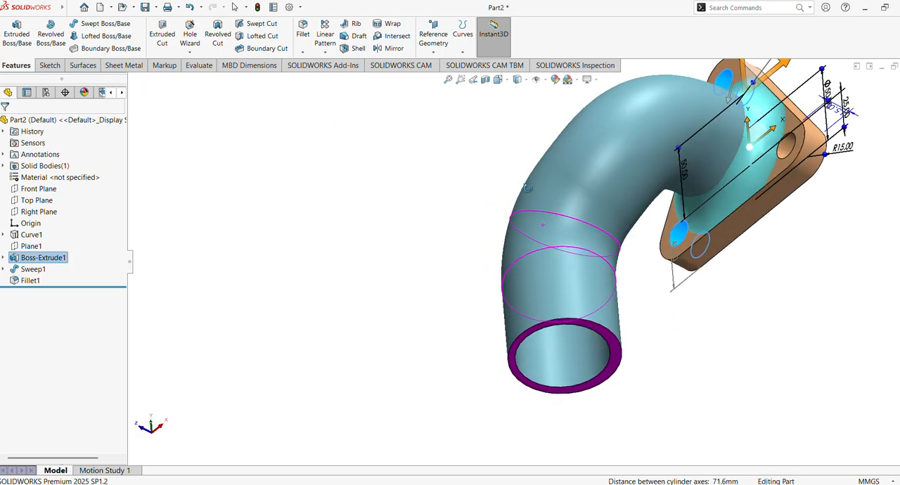
{"action": "left_click", "coordinate": [785, 153], "text": "ctrl"}
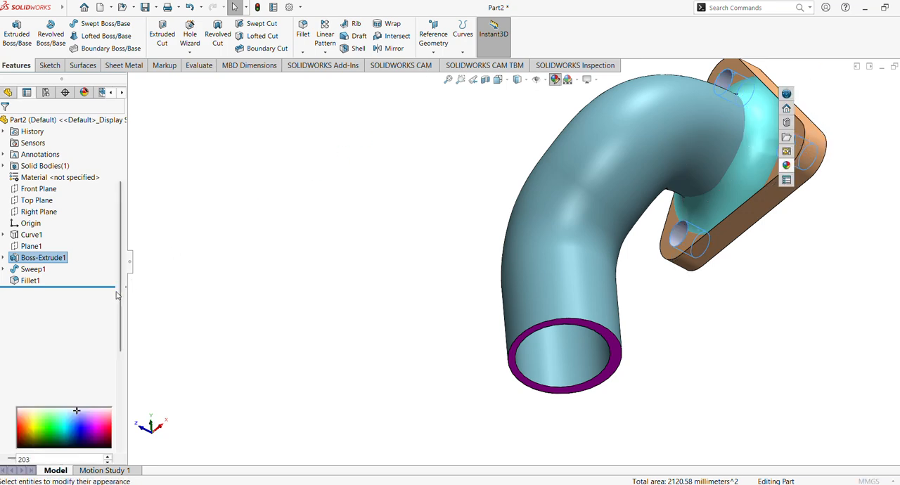
{"action": "left_click", "coordinate": [31, 365]}
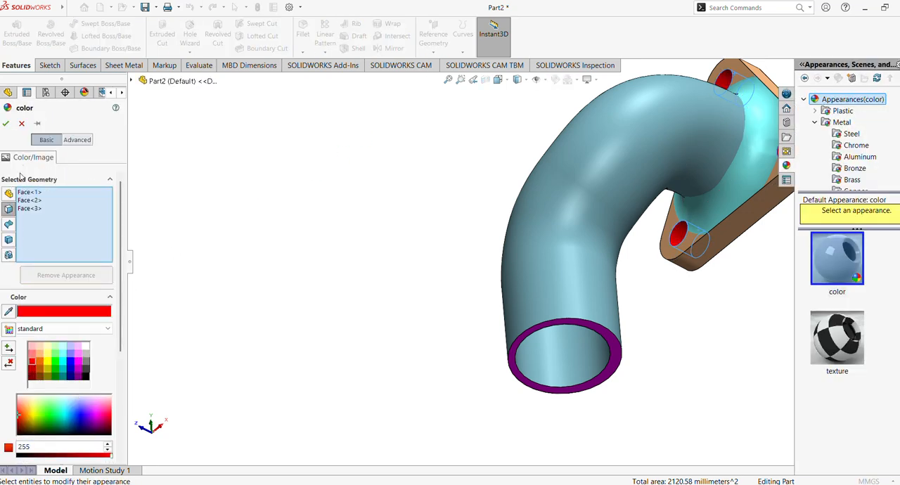
{"action": "left_click", "coordinate": [6, 124]}
Colour the six outer side faces around the flange's edge light magenta
{"action": "middle_click_drag", "start_coordinate": [338, 261], "coordinate": [431, 187]}
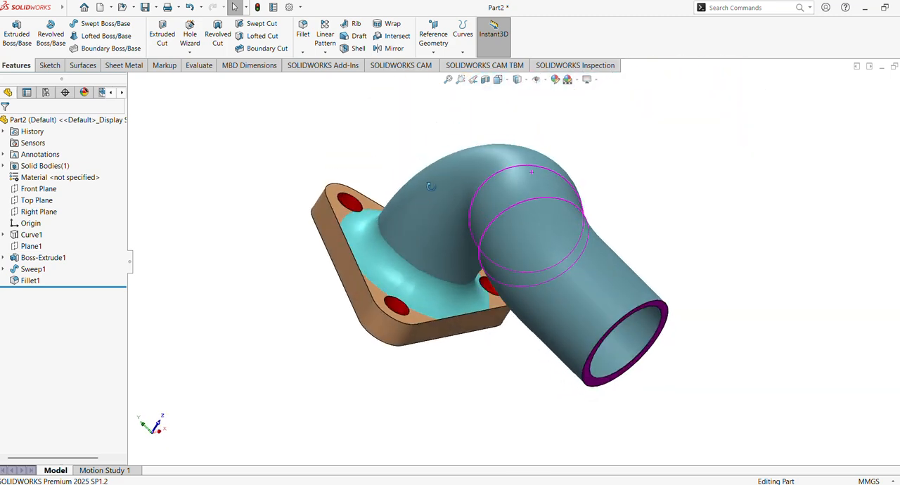
{"action": "left_click", "coordinate": [441, 338]}
{"action": "middle_click_drag", "start_coordinate": [361, 311], "coordinate": [338, 340]}
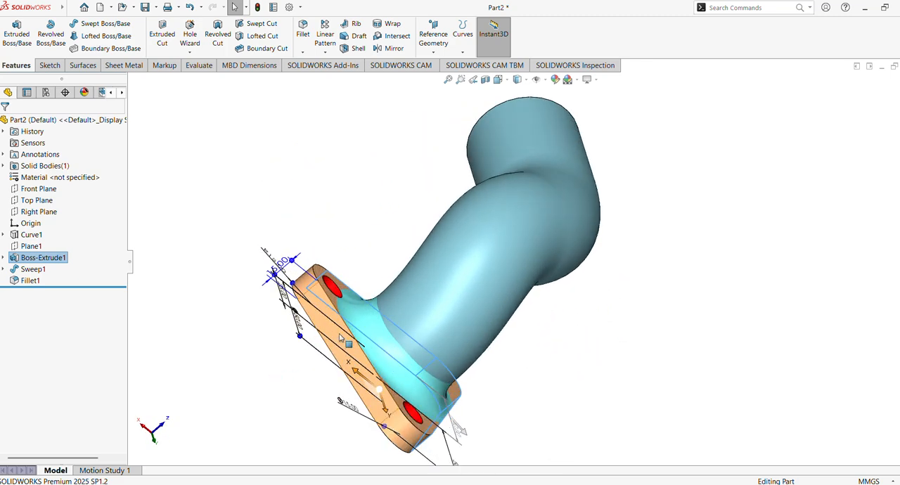
{"action": "left_click", "coordinate": [350, 366]}
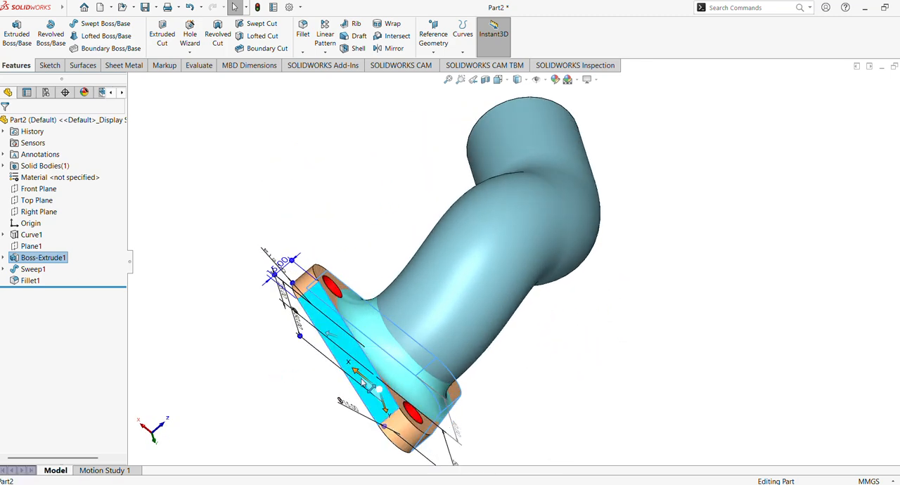
{"action": "middle_click_drag", "start_coordinate": [401, 433], "coordinate": [452, 467]}
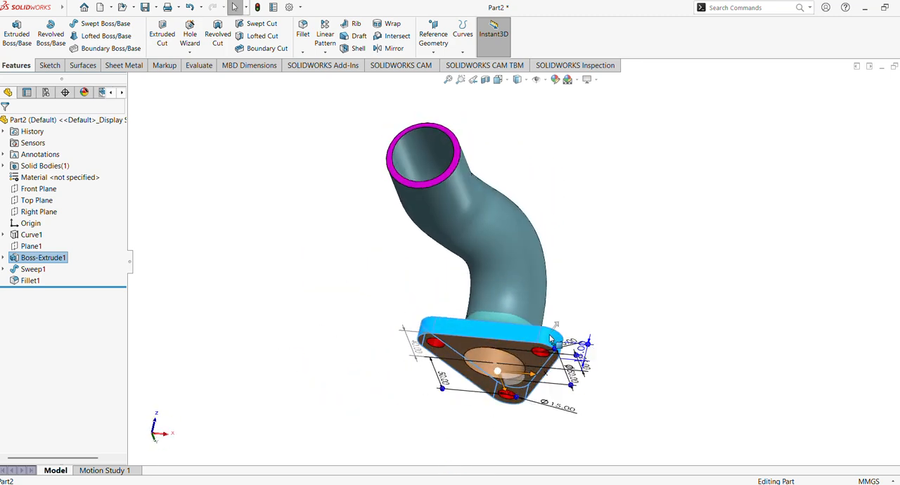
{"action": "middle_click_drag", "start_coordinate": [521, 279], "coordinate": [253, 287]}
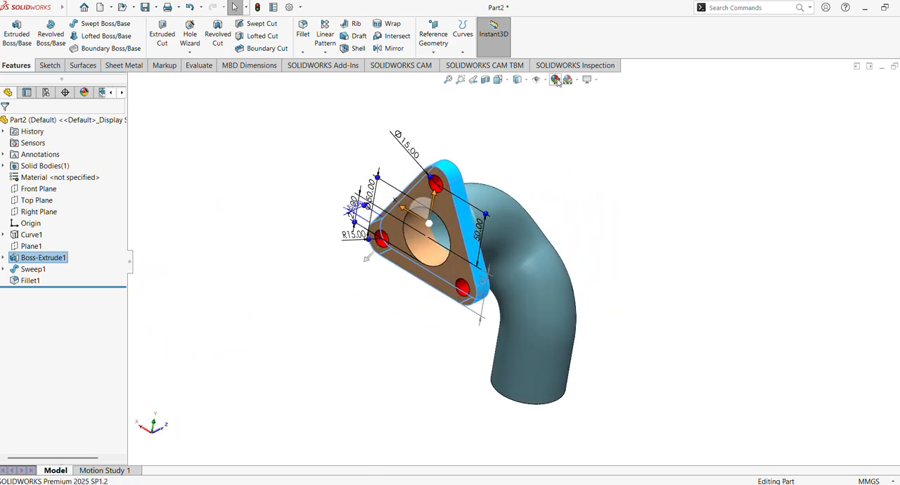
{"action": "left_click", "coordinate": [382, 172]}
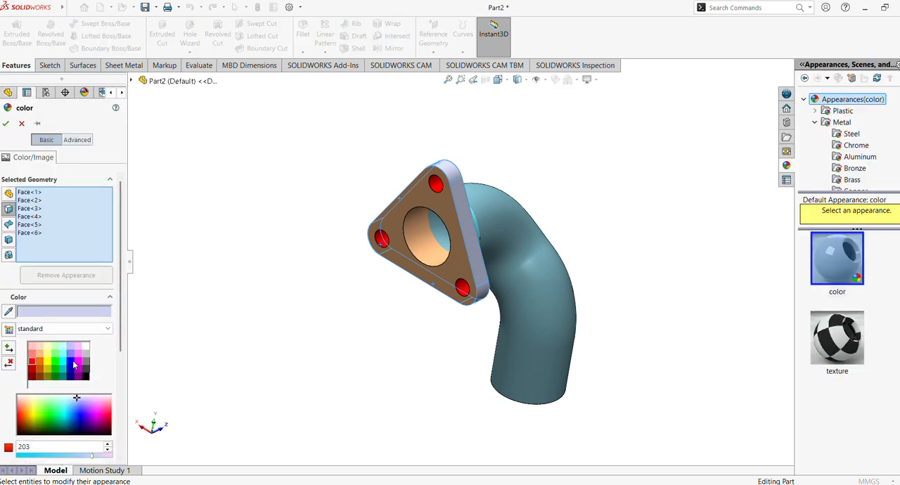
{"action": "left_click", "coordinate": [77, 354]}
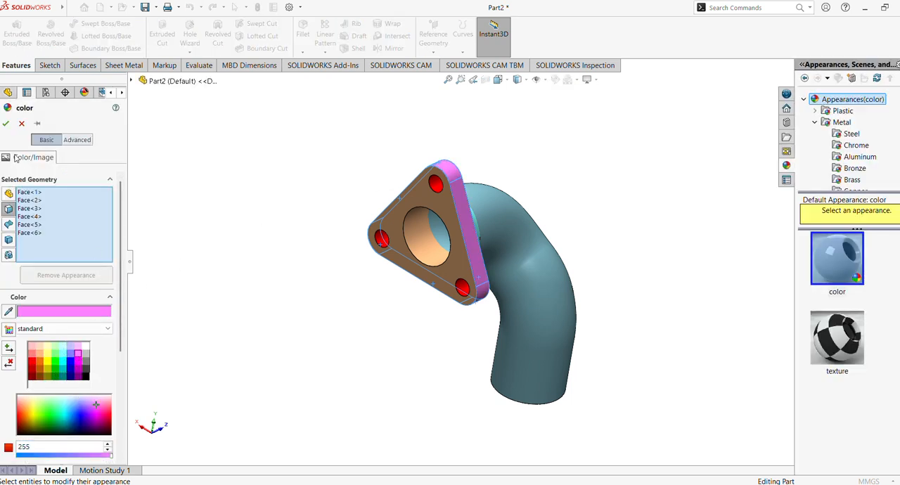
{"action": "left_click", "coordinate": [6, 124]}
{"action": "middle_click_drag", "start_coordinate": [307, 274], "coordinate": [213, 297]}
{"action": "scroll", "coordinate": [213, 281], "scroll_direction": "down", "scroll_amount": 2}
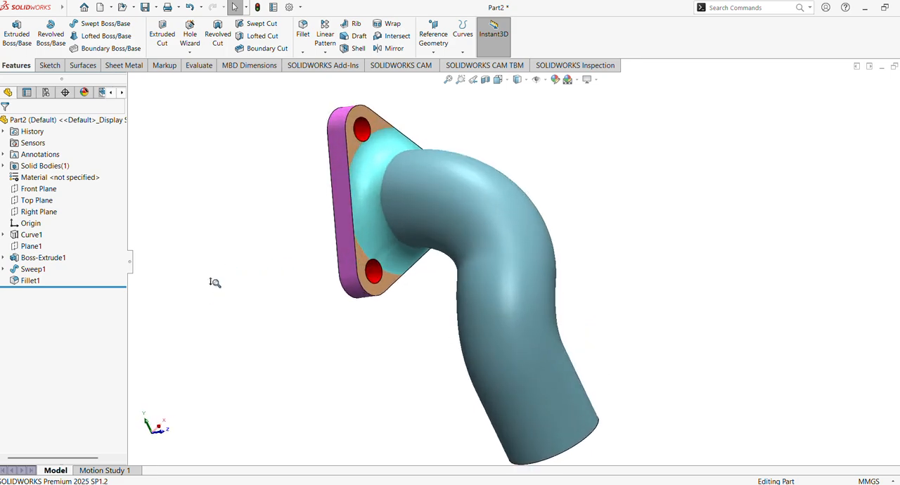
{"action": "middle_click_drag", "start_coordinate": [297, 285], "coordinate": [186, 374]}
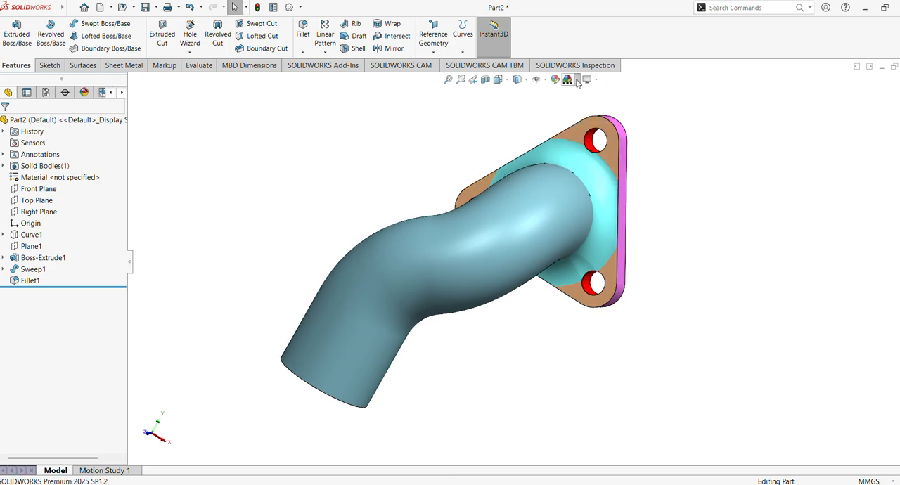
{"action": "left_click", "coordinate": [547, 83]}
{"action": "left_click", "coordinate": [548, 84]}
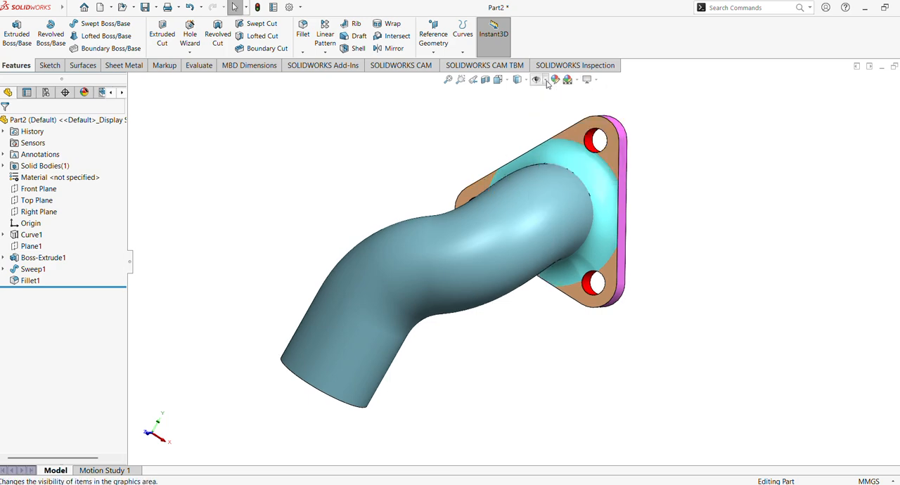
{"action": "left_click", "coordinate": [507, 83]}
{"action": "left_click", "coordinate": [523, 83]}
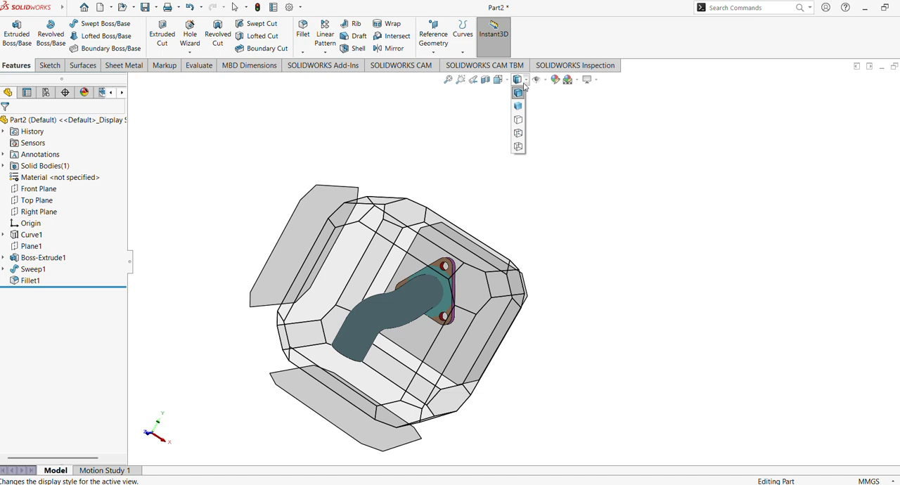
{"action": "left_click", "coordinate": [518, 83]}
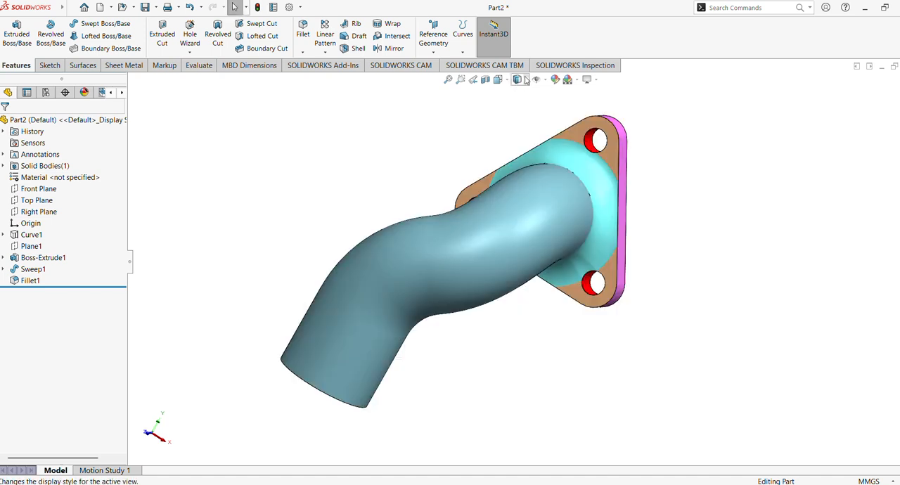
Try the Shaded display style on the coloured part and restore Shaded With Edges
{"action": "left_click", "coordinate": [526, 81]}
{"action": "left_click", "coordinate": [519, 106]}
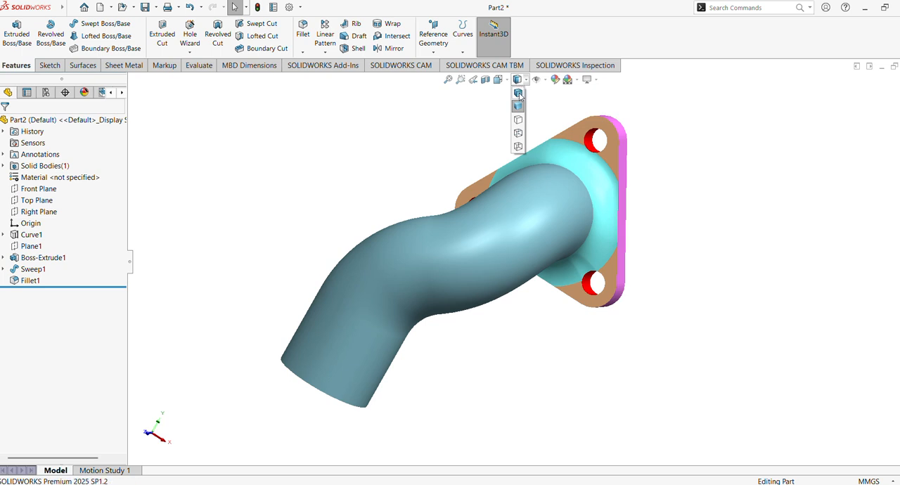
{"action": "left_click", "coordinate": [518, 99]}
{"action": "middle_click_drag", "start_coordinate": [484, 139], "coordinate": [457, 131]}
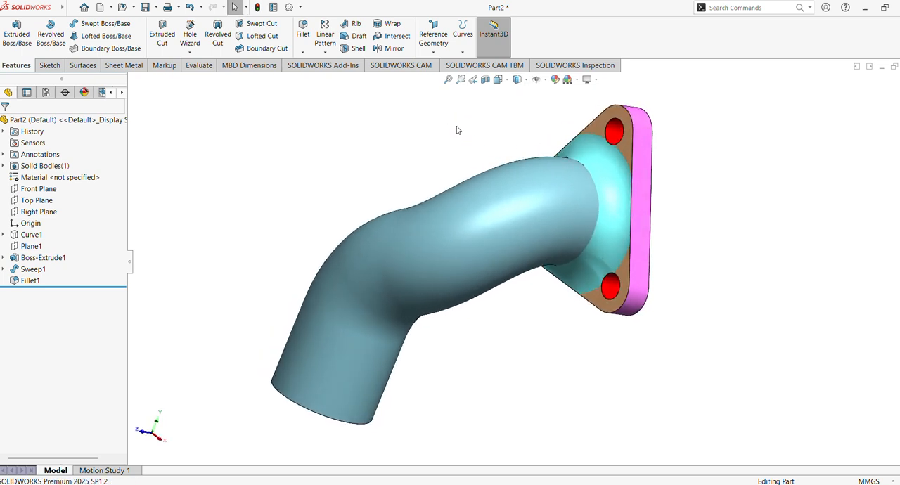